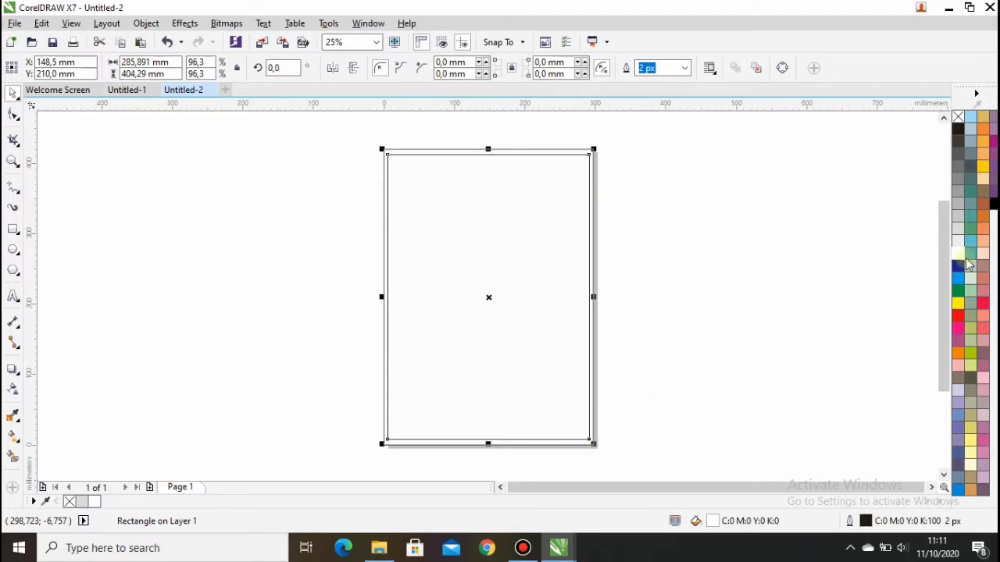
Fill the page-sized background rectangle with 10% Black and lock it.
click(959, 245)
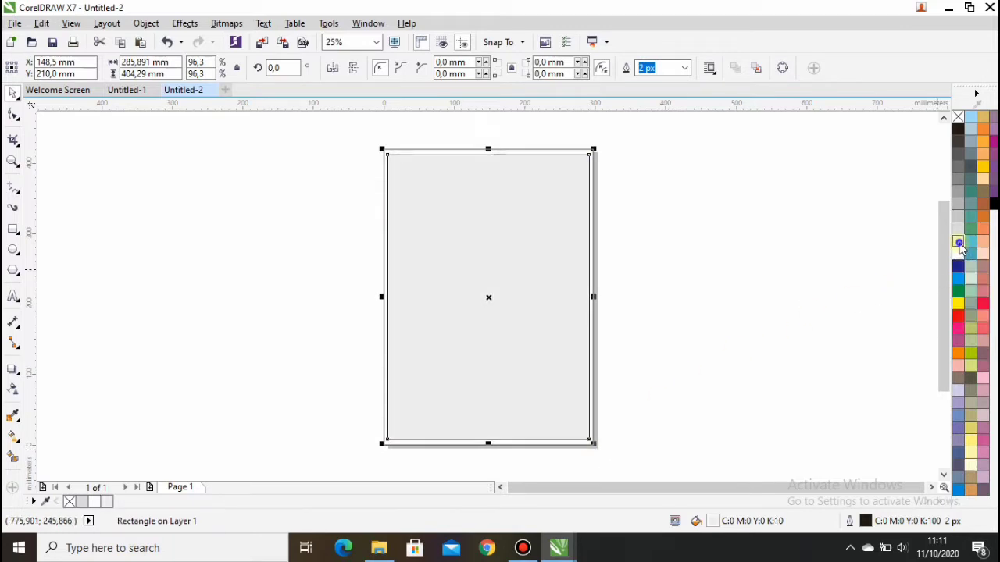
click(660, 298)
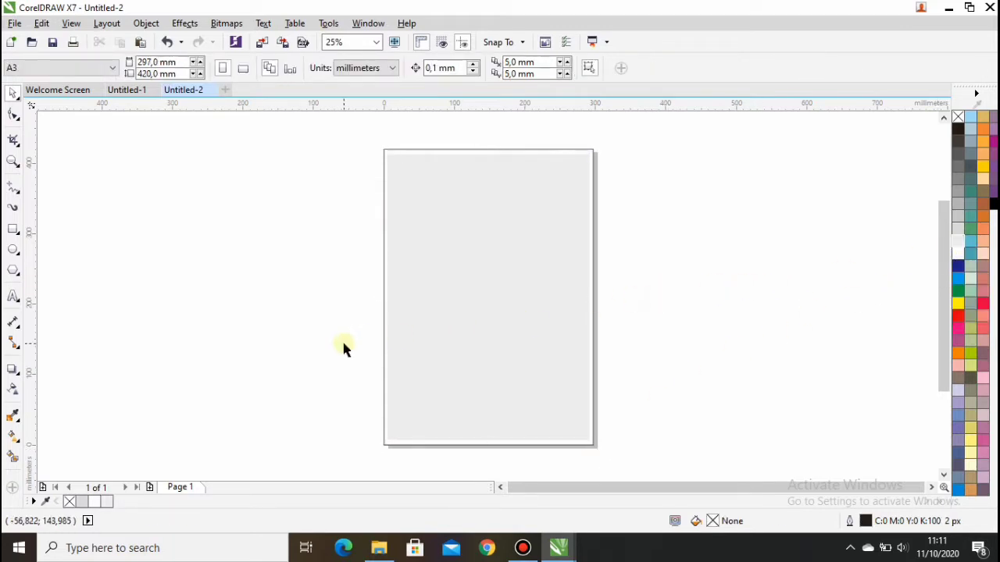
click(476, 291)
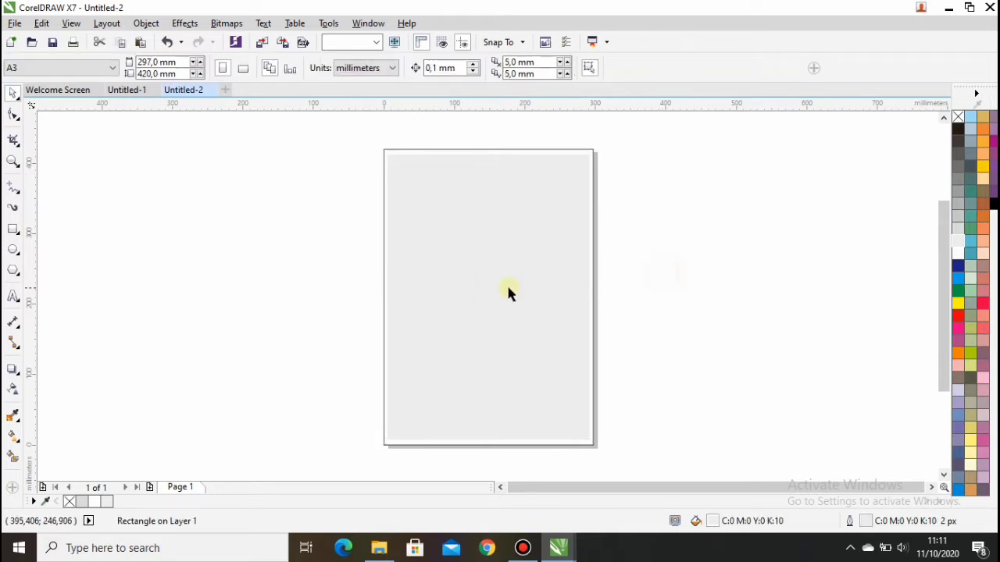
click(506, 283)
right_click(506, 283)
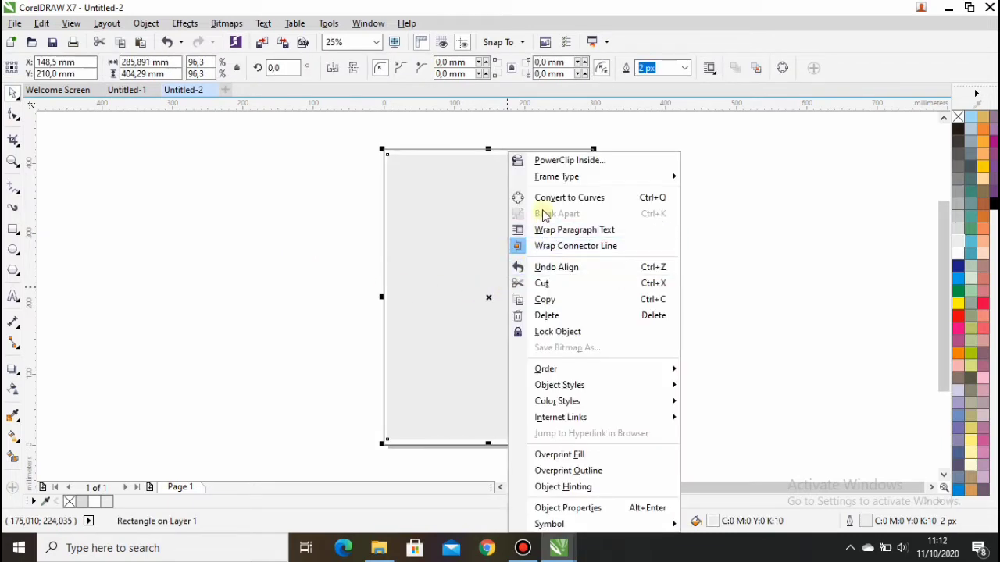
click(566, 333)
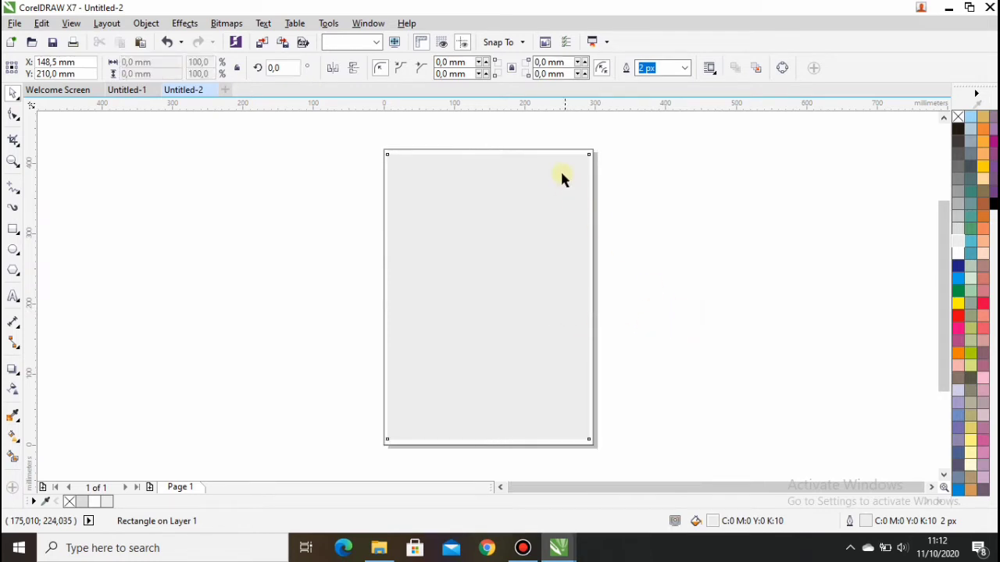
Unlock the background rectangle, then lock it again.
click(574, 151)
right_click(552, 206)
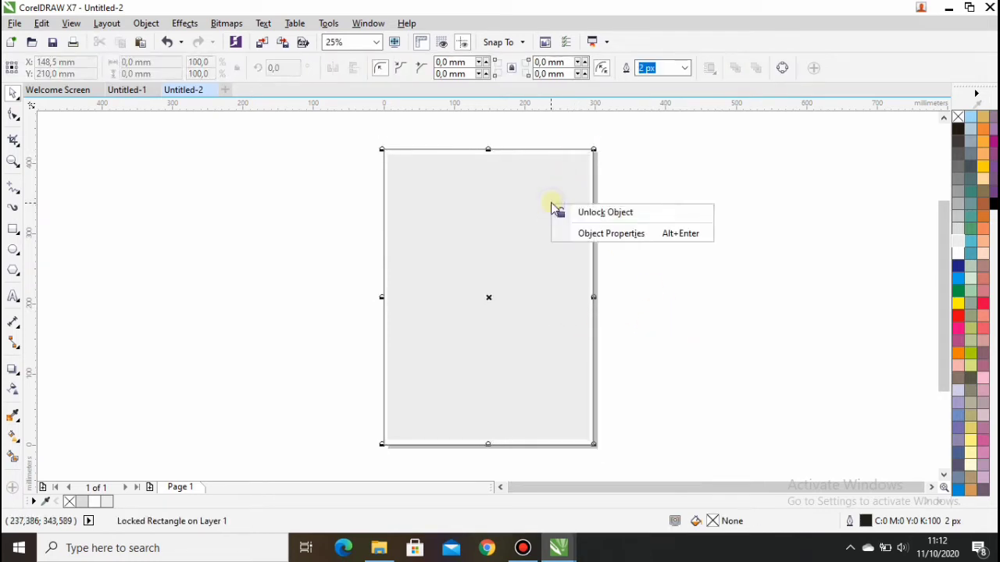
click(553, 150)
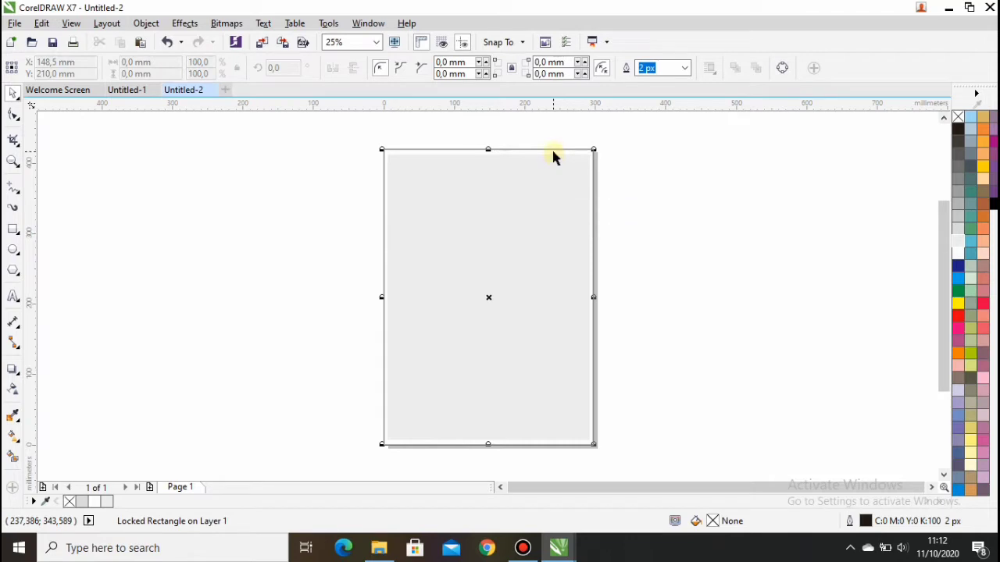
click(553, 150)
right_click(554, 151)
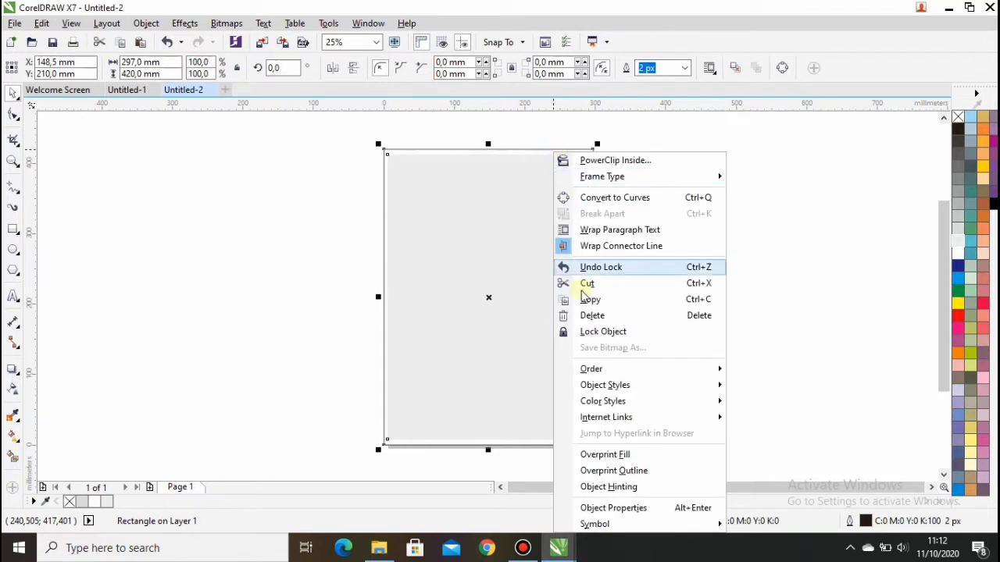
click(591, 331)
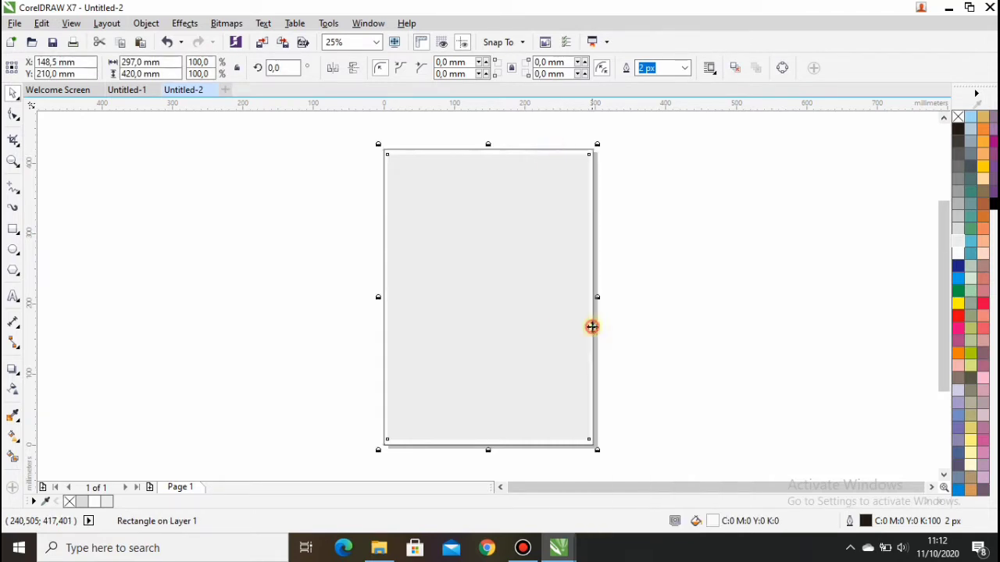
click(613, 221)
Draw a closed angled header shape across the page top with the Pen tool.
scroll(478, 157, up, 1)
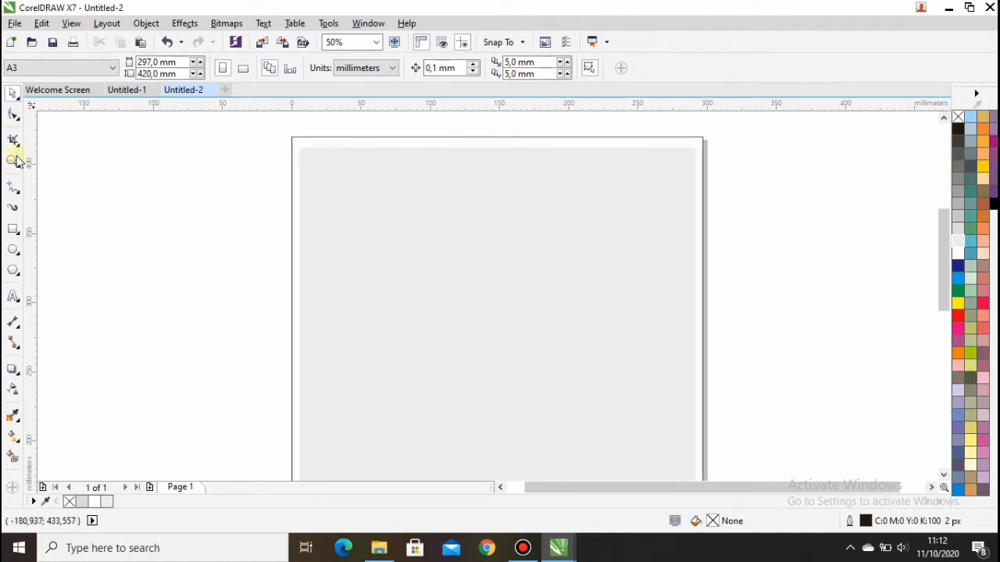
click(21, 196)
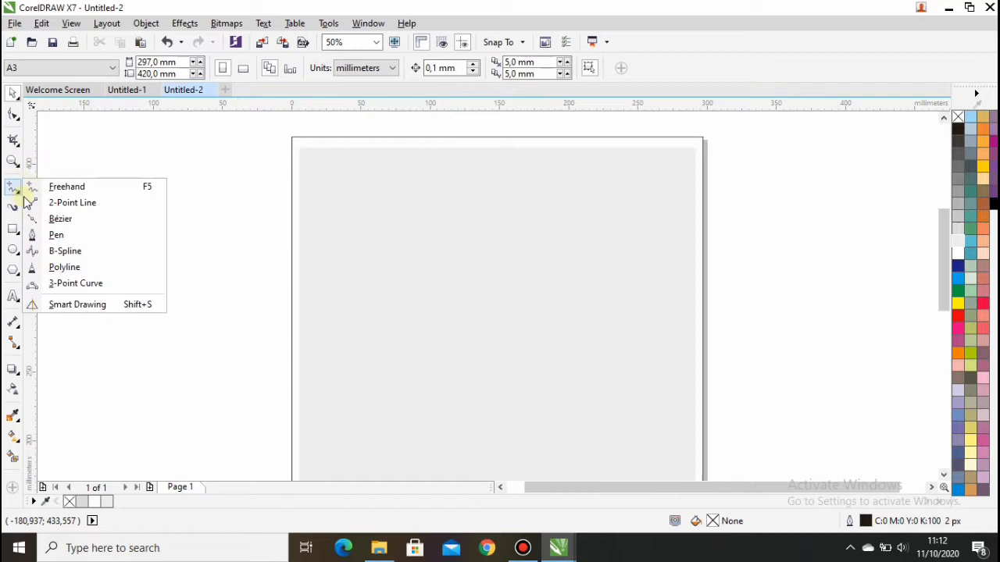
click(55, 234)
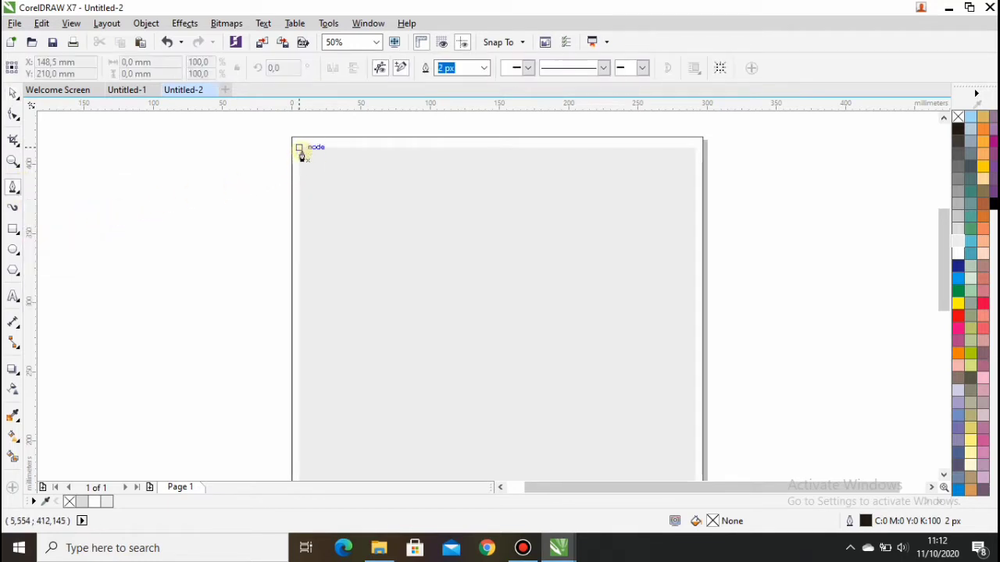
click(390, 212)
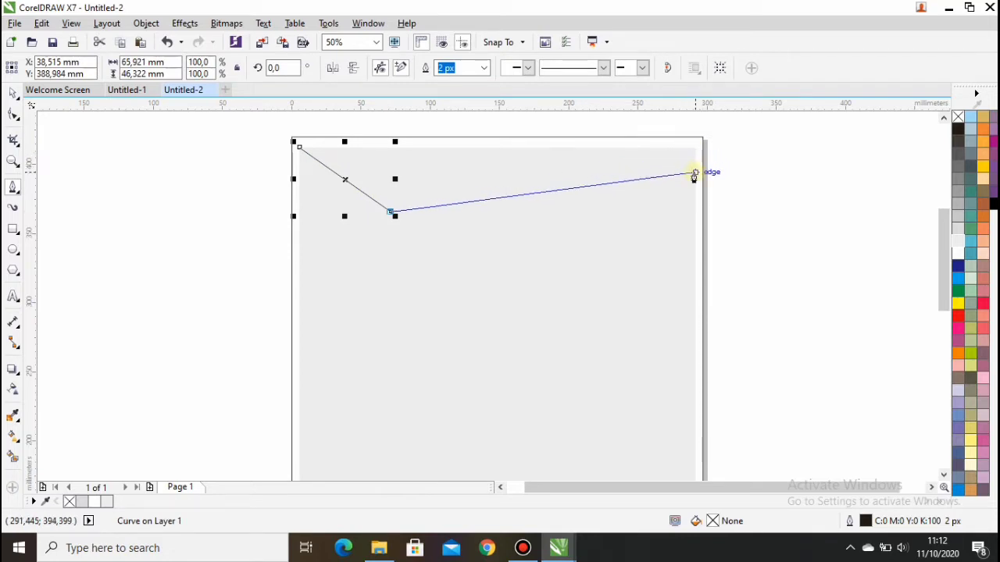
double_click(693, 173)
click(695, 149)
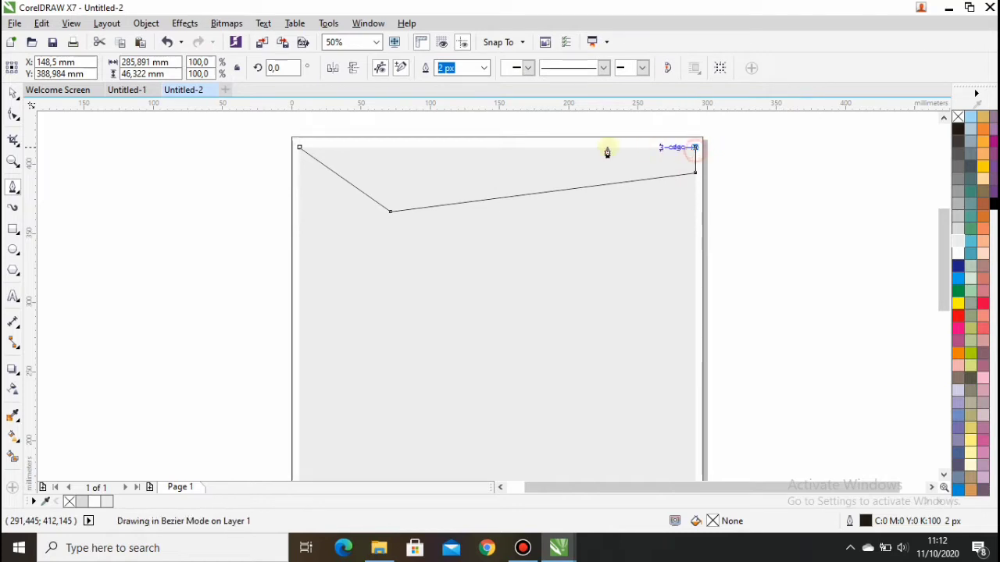
click(299, 147)
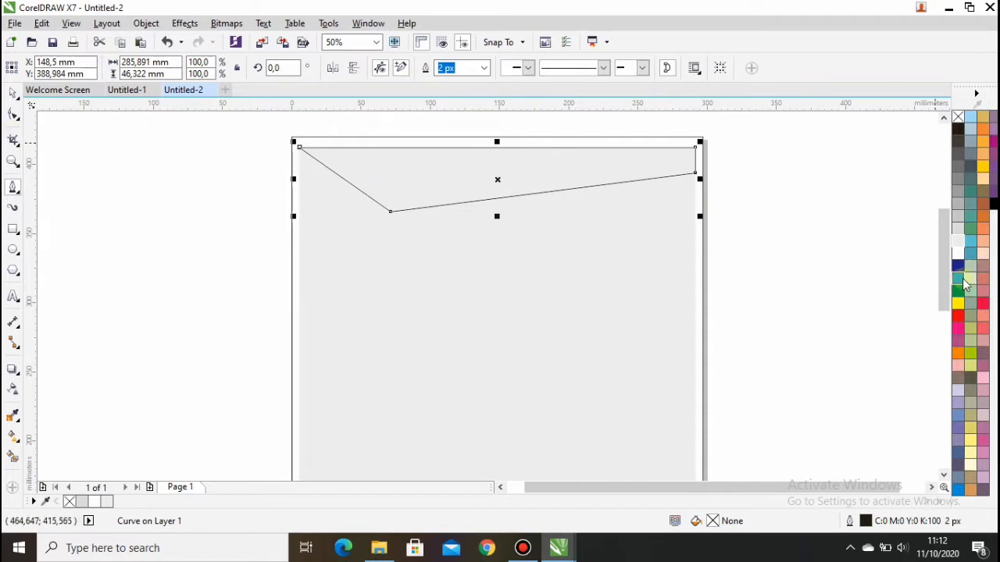
Fill and outline the header shape C60 M0 Y60 K20 green.
click(970, 229)
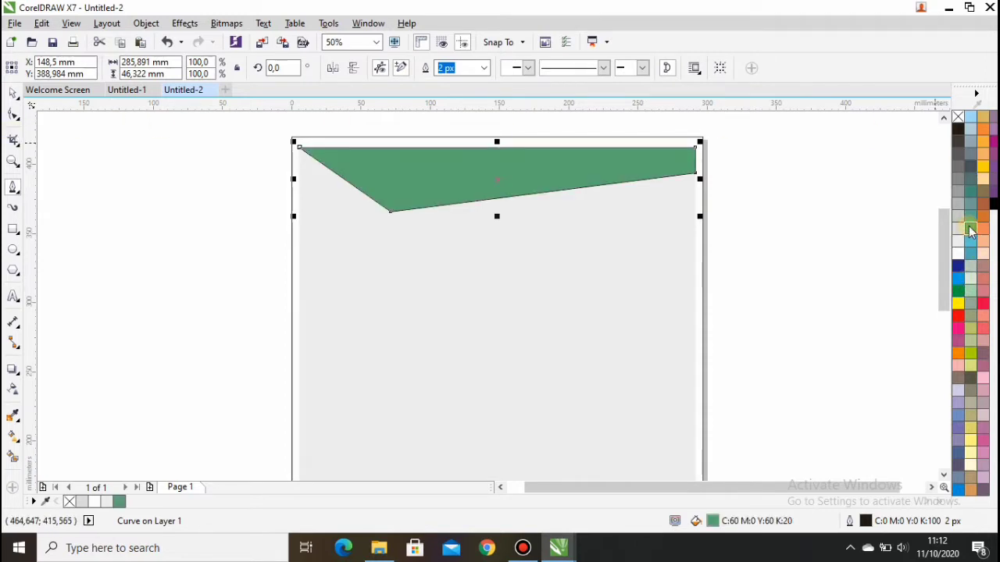
right_click(969, 229)
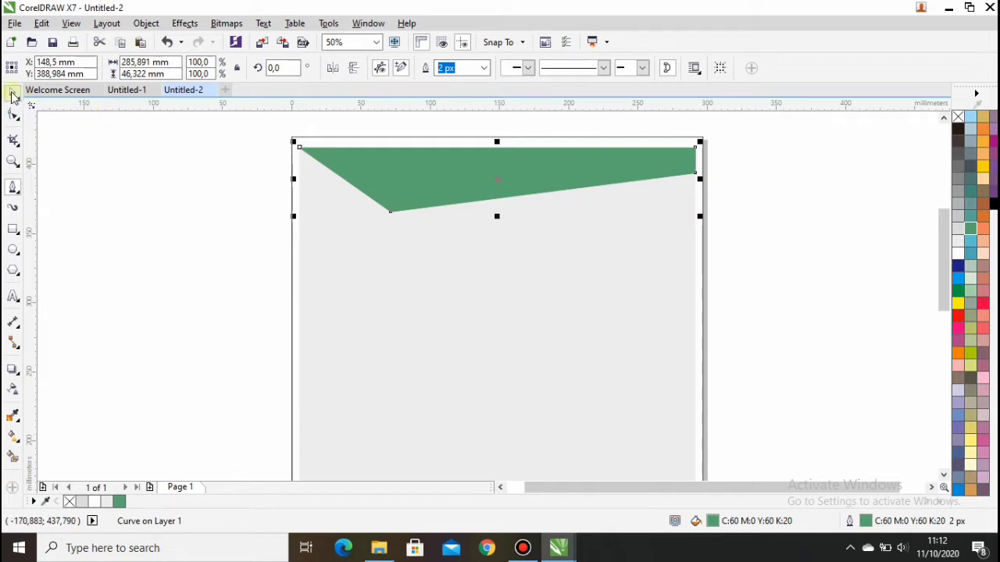
click(128, 161)
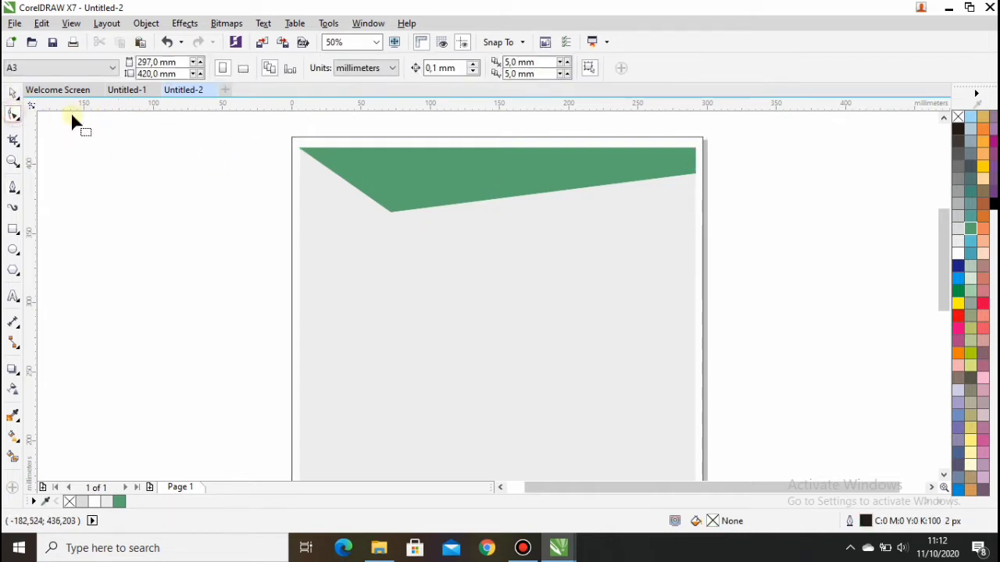
Draw a path from the top-left corner to just below the header tip and the right edge.
click(14, 186)
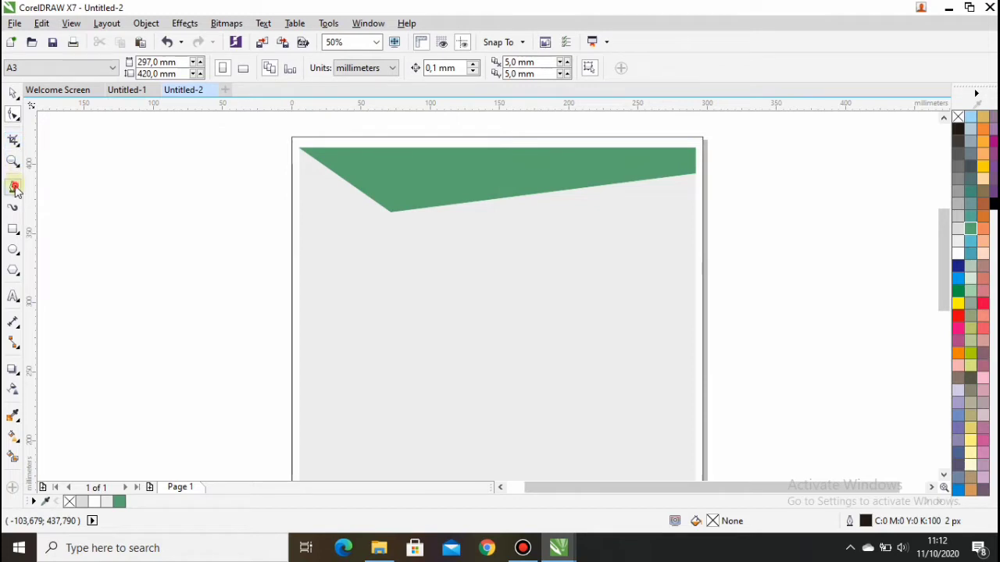
click(300, 150)
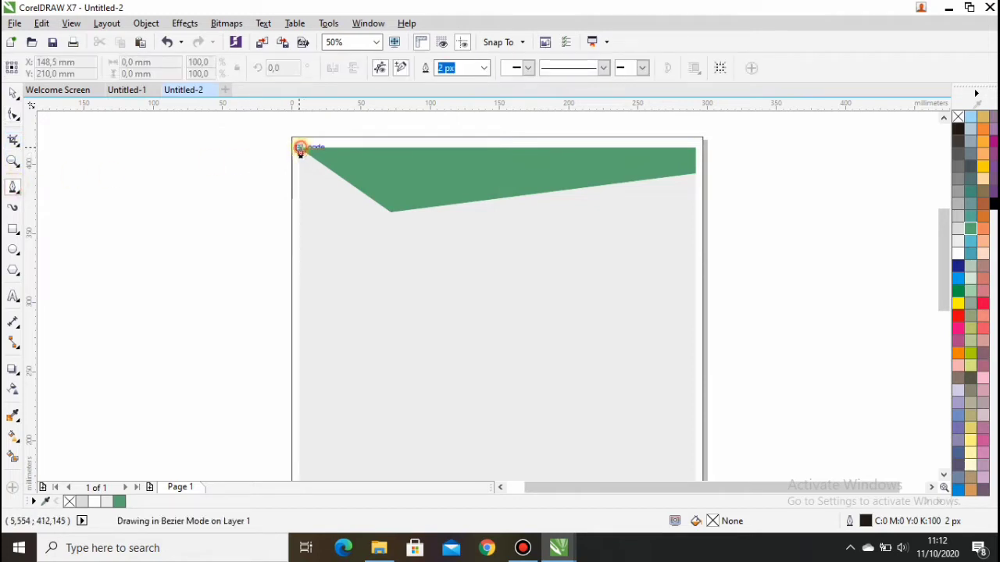
click(411, 228)
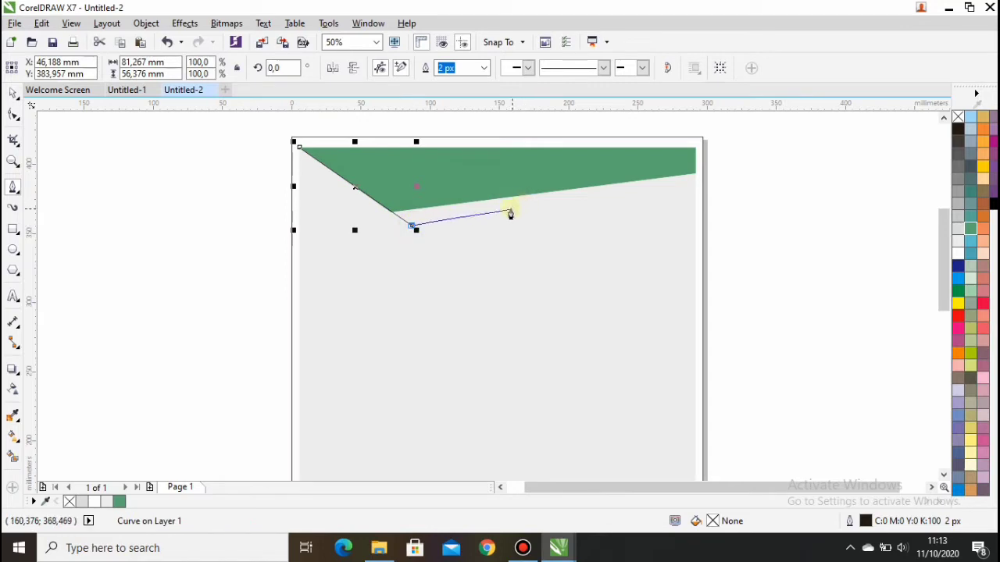
key(ctrl+z)
key(ctrl+z)
click(301, 150)
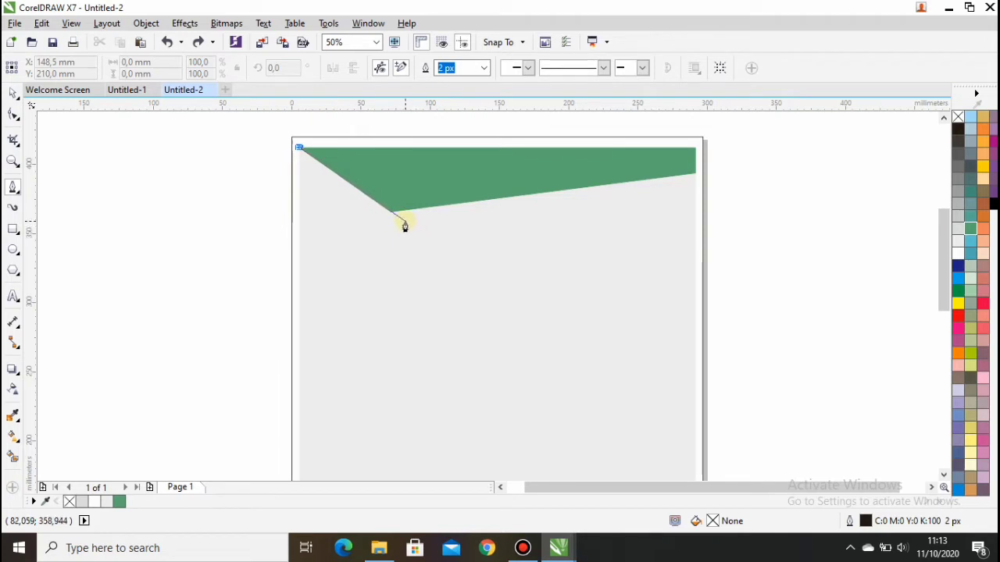
click(404, 223)
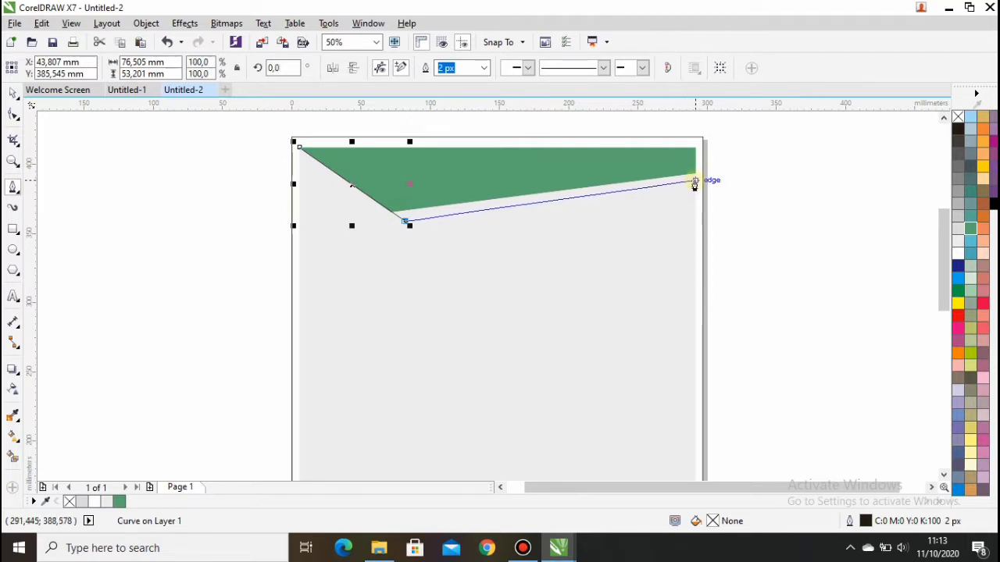
double_click(695, 182)
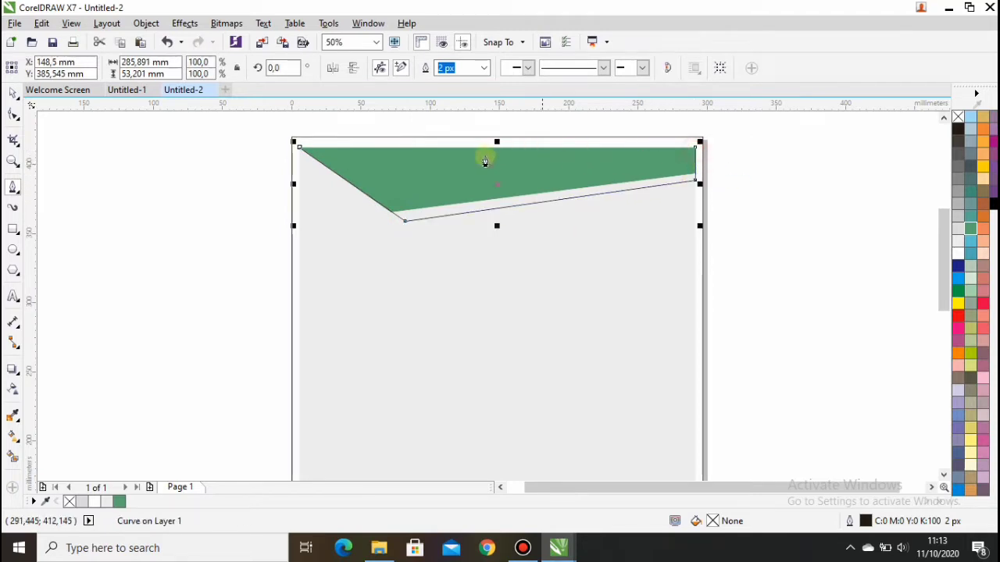
Close the deeper shape along the top edge and give it Spring Green fill and outline.
click(300, 148)
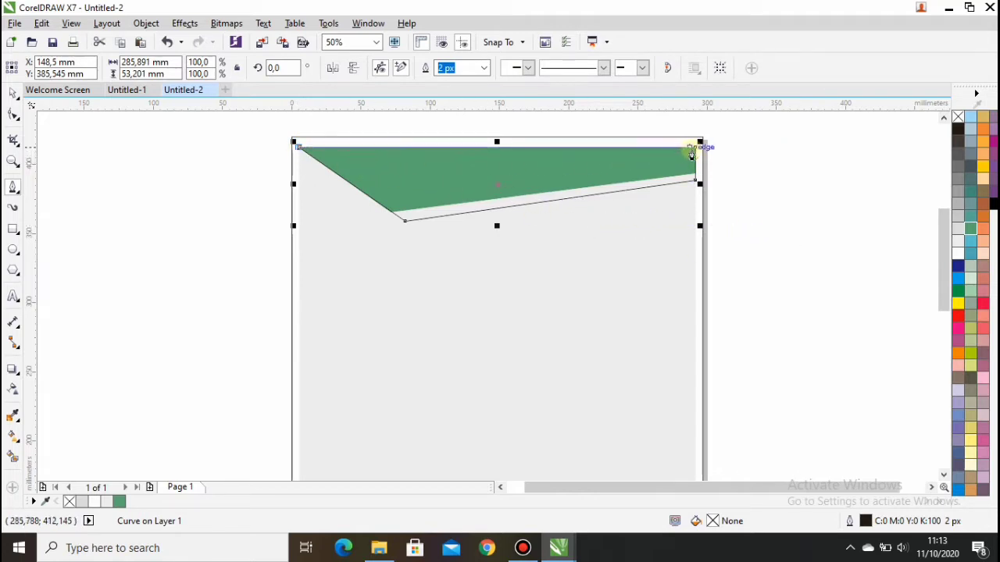
click(695, 147)
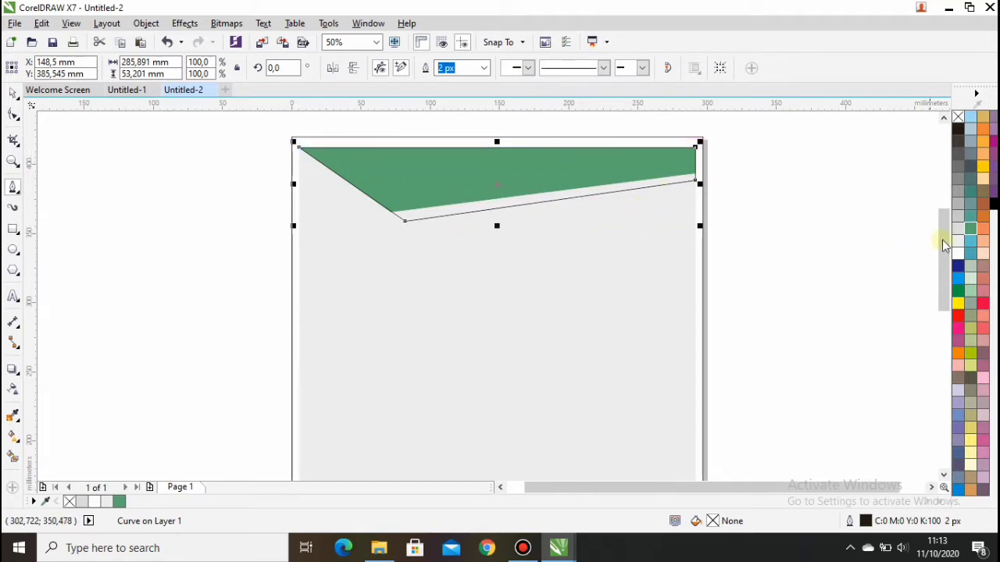
click(971, 229)
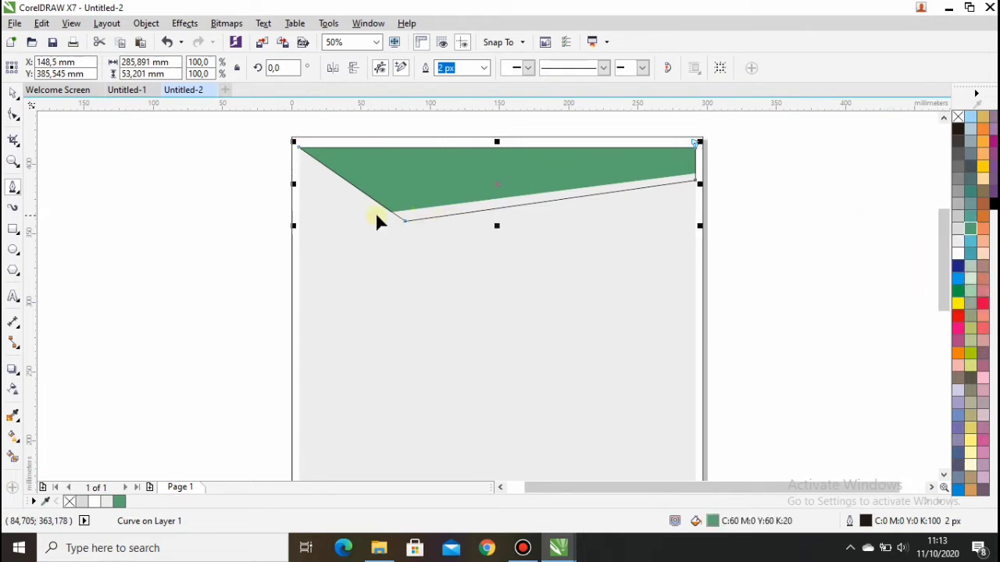
key(ctrl+z)
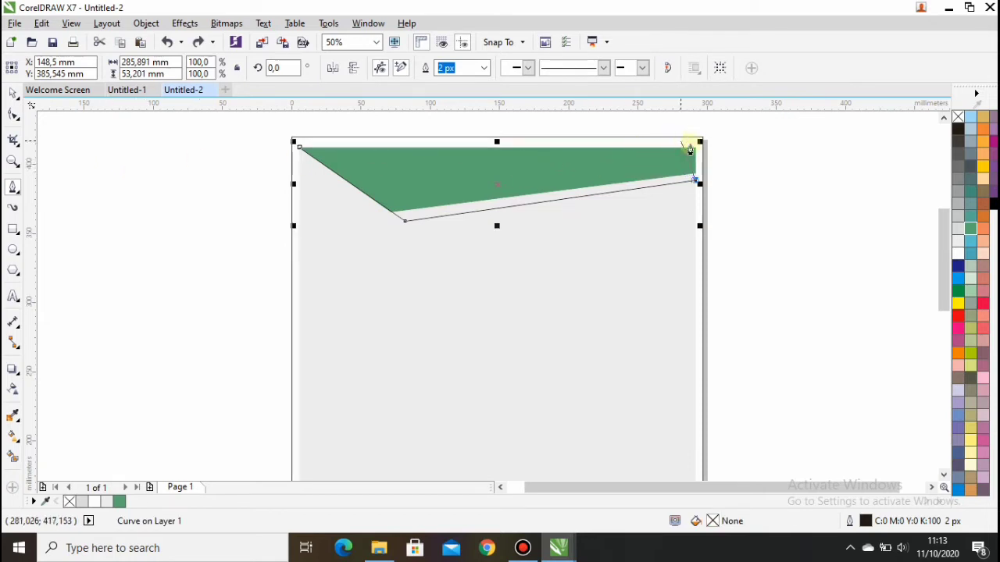
click(696, 146)
click(298, 146)
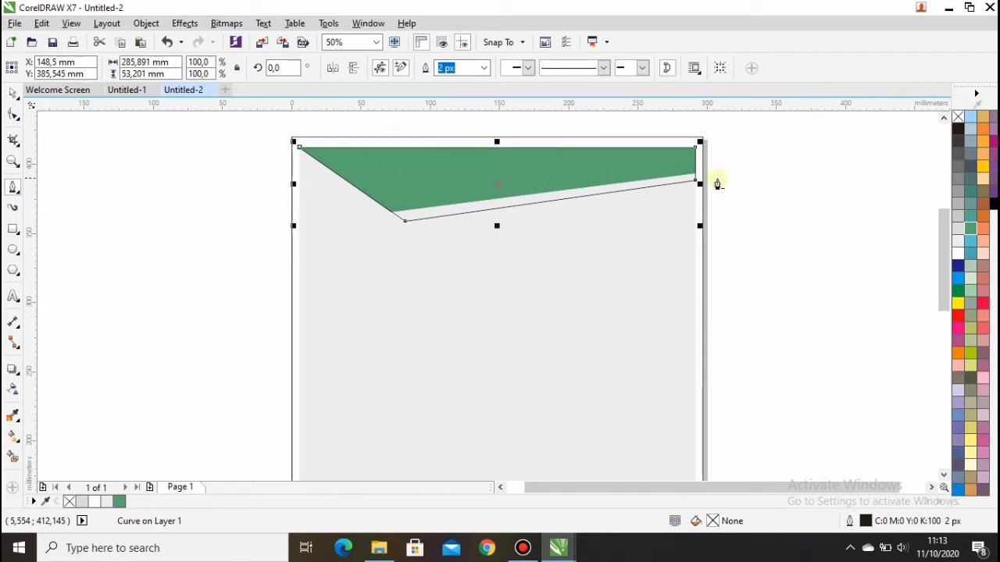
click(969, 231)
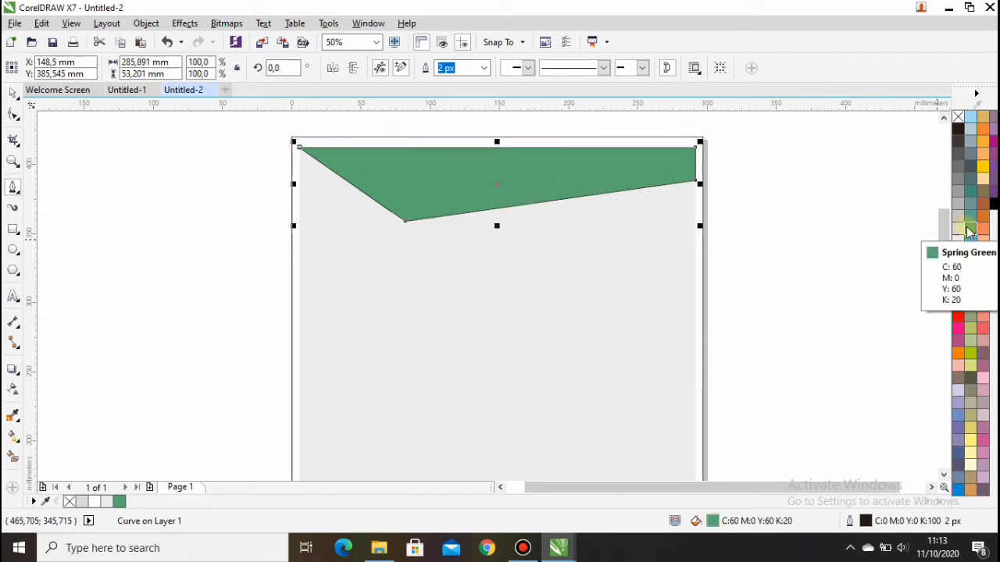
right_click(968, 229)
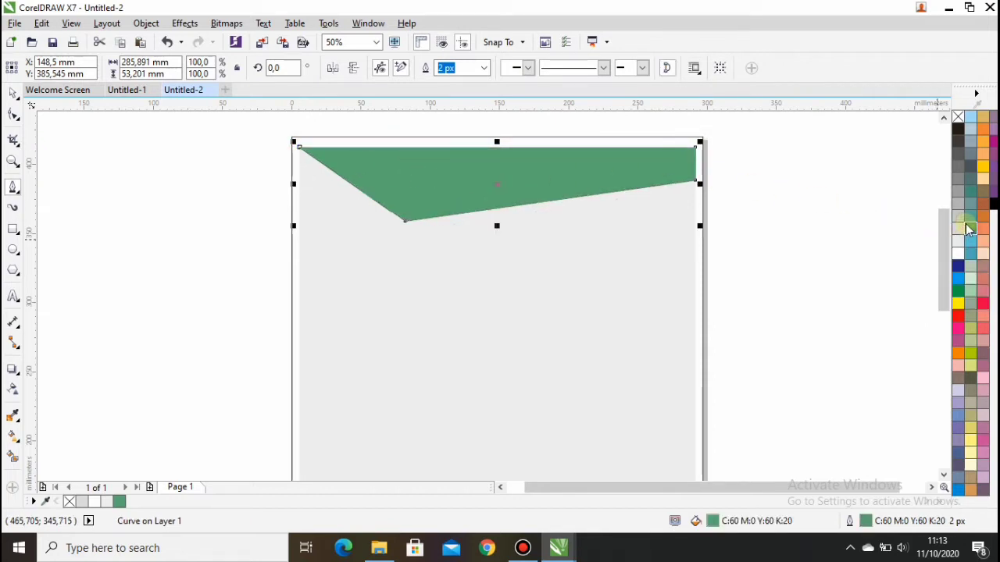
Apply 50 uniform transparency to the lower green header shape.
click(14, 390)
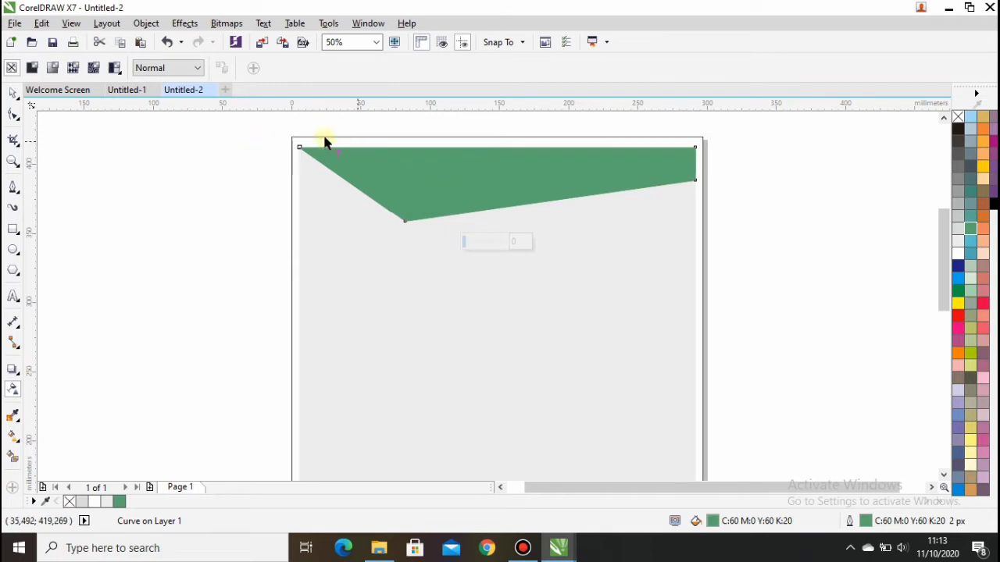
click(33, 68)
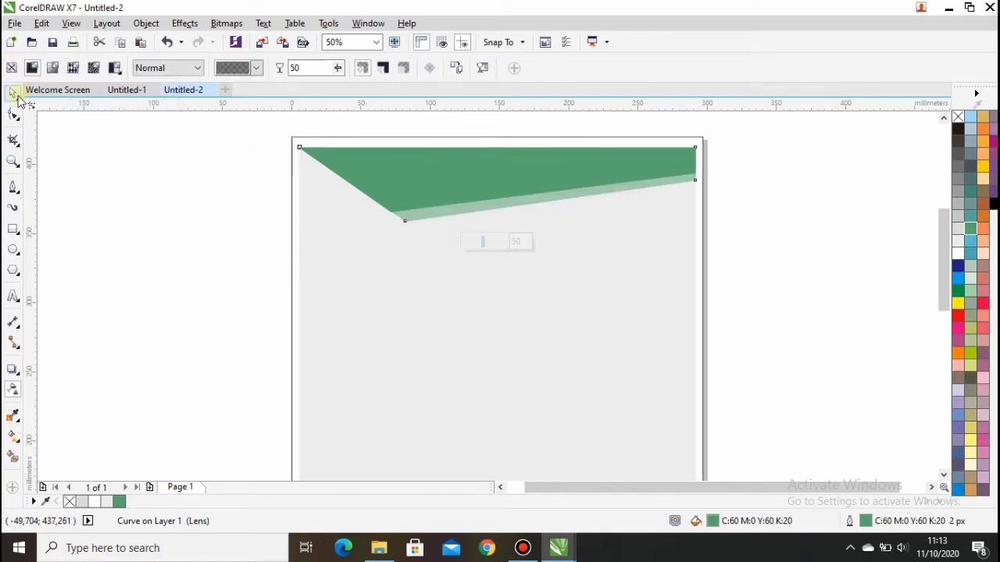
click(14, 95)
click(145, 172)
Send the translucent green band to the back, then bring it forward one level.
click(443, 174)
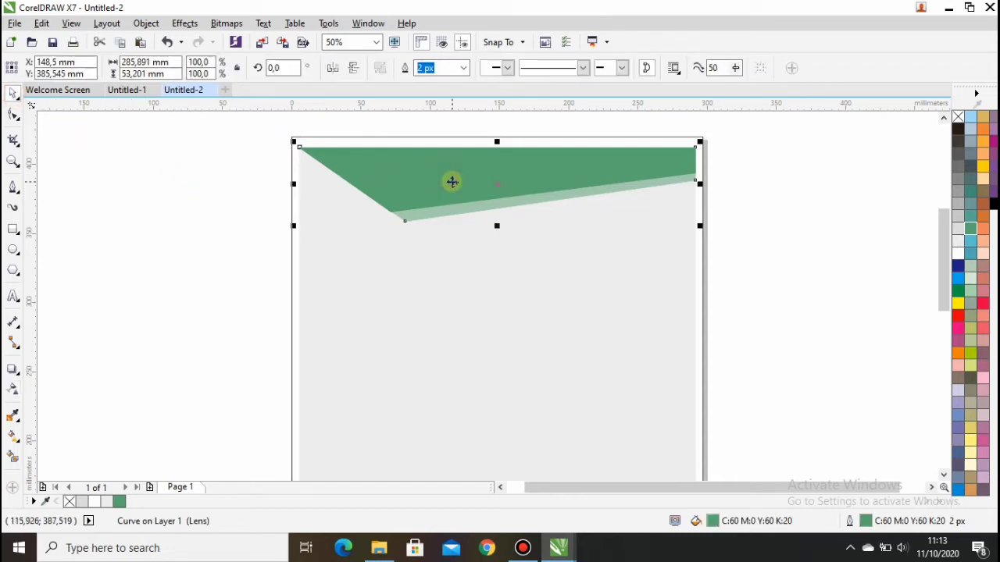
key(shift+Page_Down)
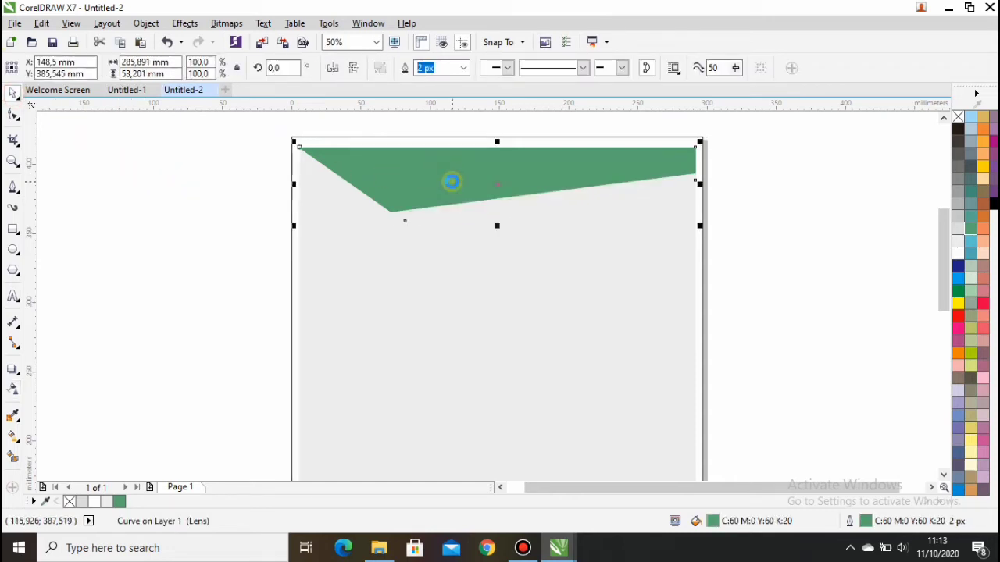
key(ctrl+Page_Up)
click(210, 221)
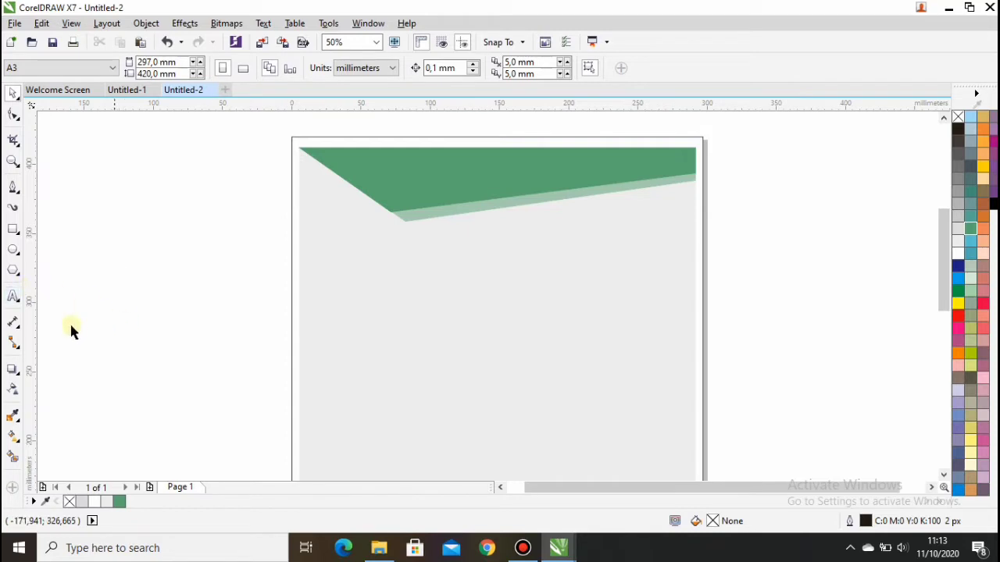
Draw a triangle from the top-left corner to the header tip, filled and outlined 90% Black.
click(13, 190)
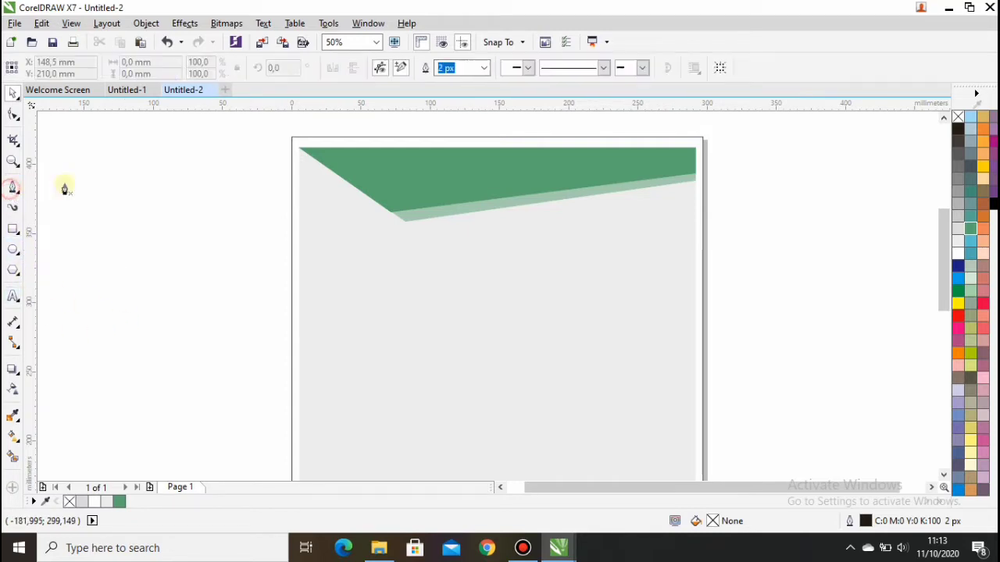
click(302, 150)
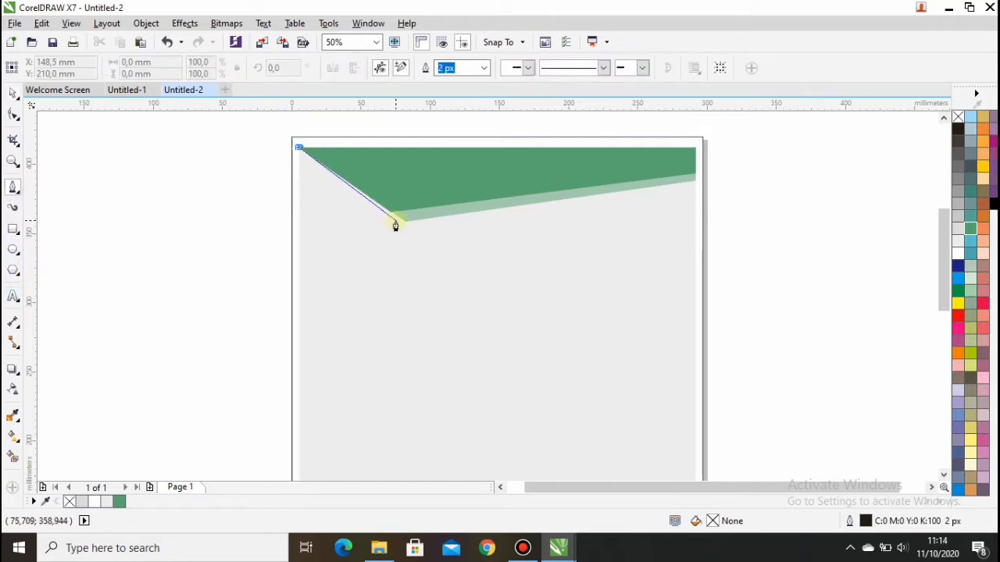
click(403, 224)
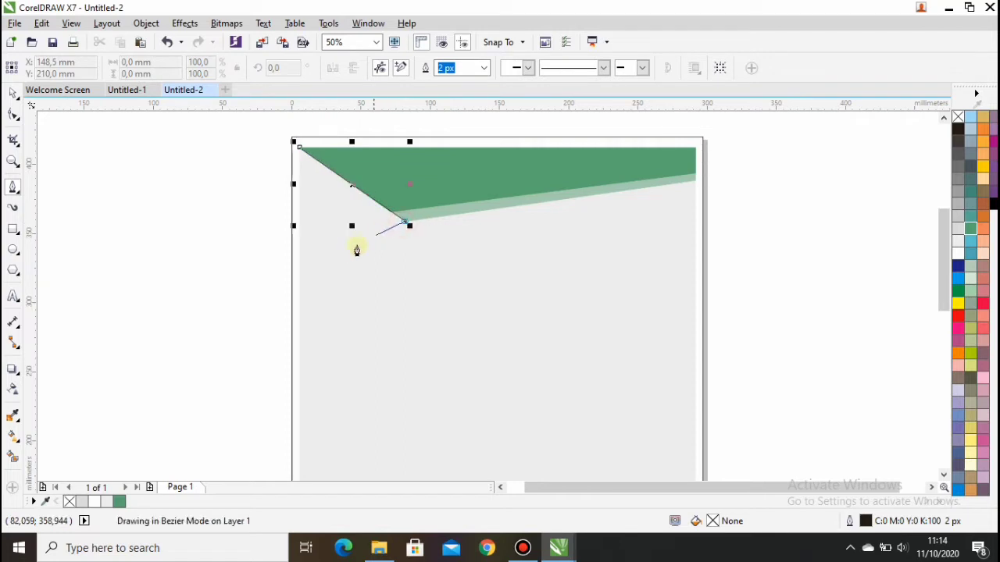
click(297, 279)
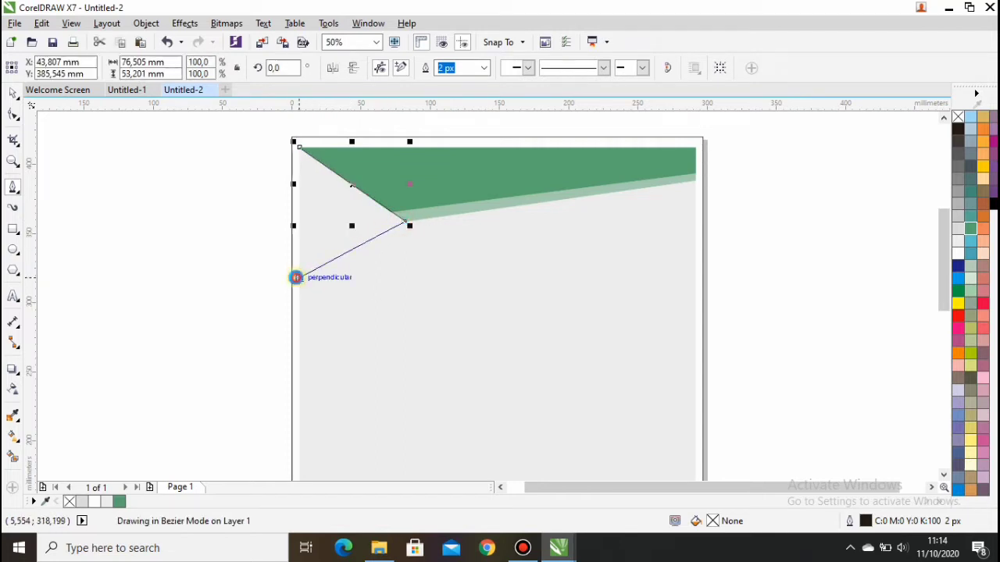
click(299, 149)
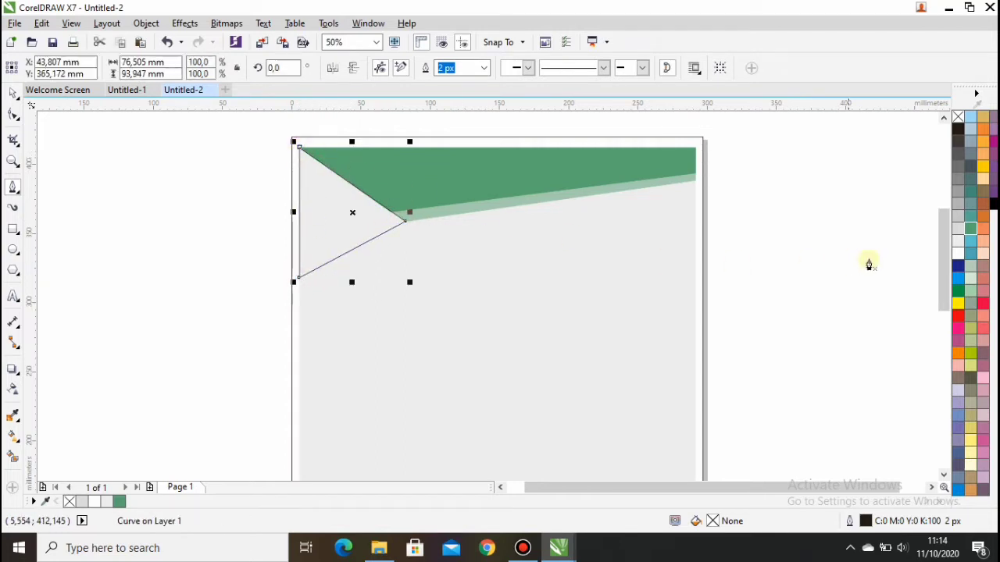
click(959, 144)
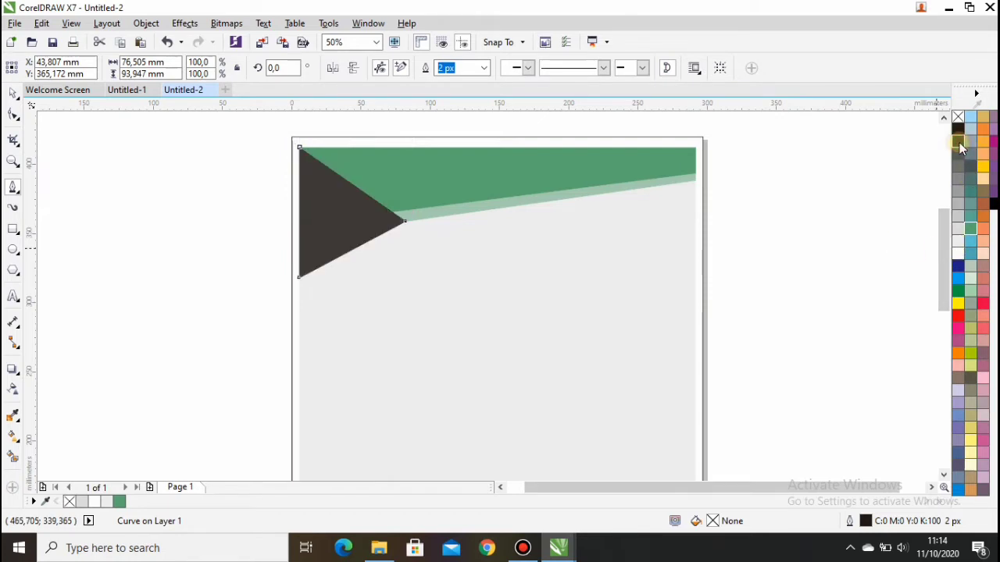
right_click(959, 144)
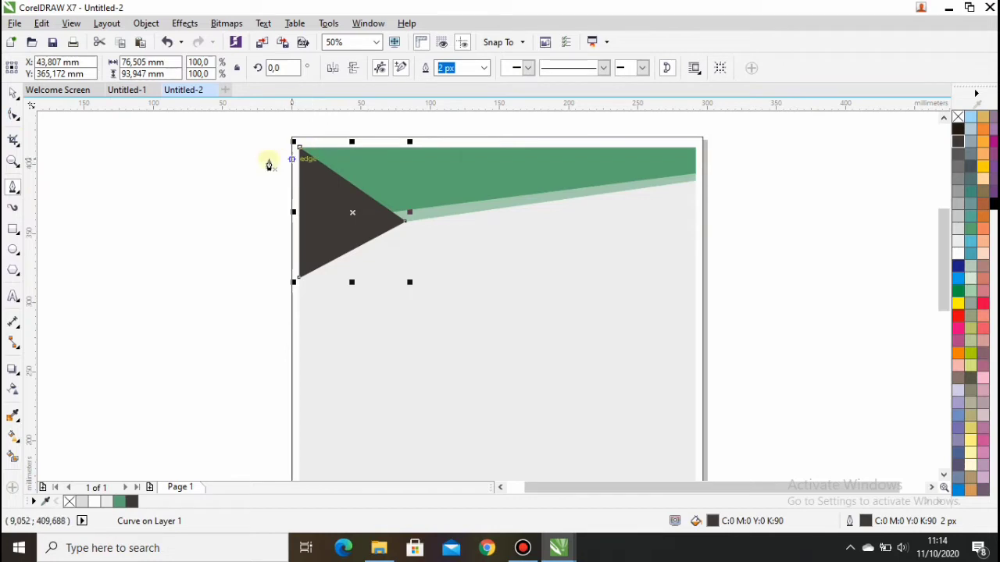
Add a node on the triangle's left edge, then send it back and bring it forward.
scroll(296, 211, up, 1)
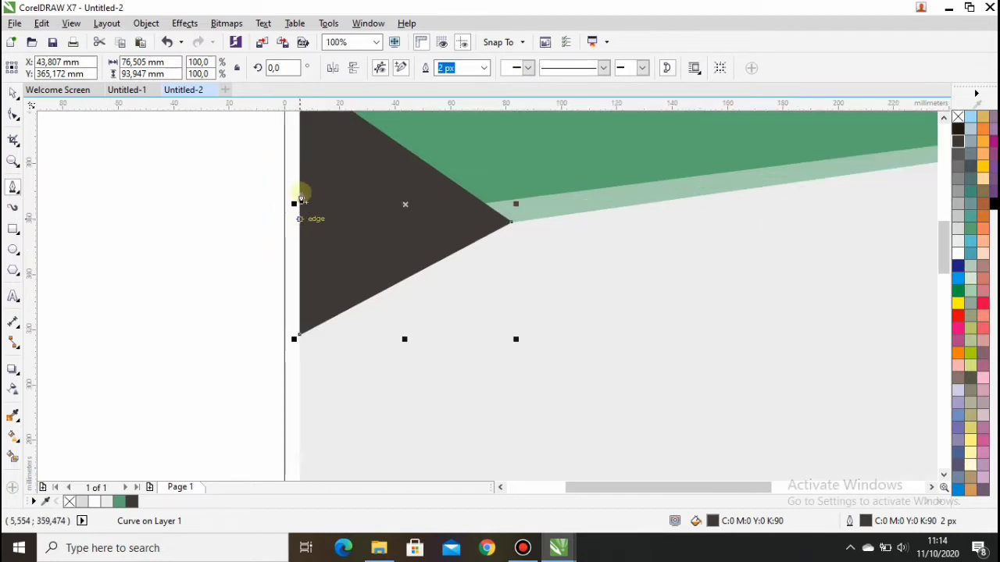
scroll(294, 153, down, 1)
scroll(293, 133, up, 1)
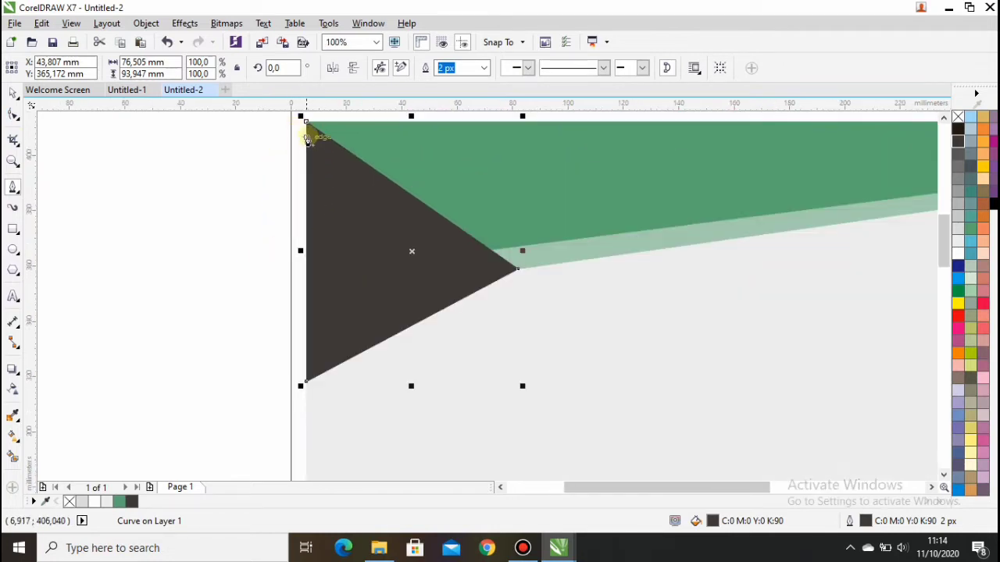
click(307, 136)
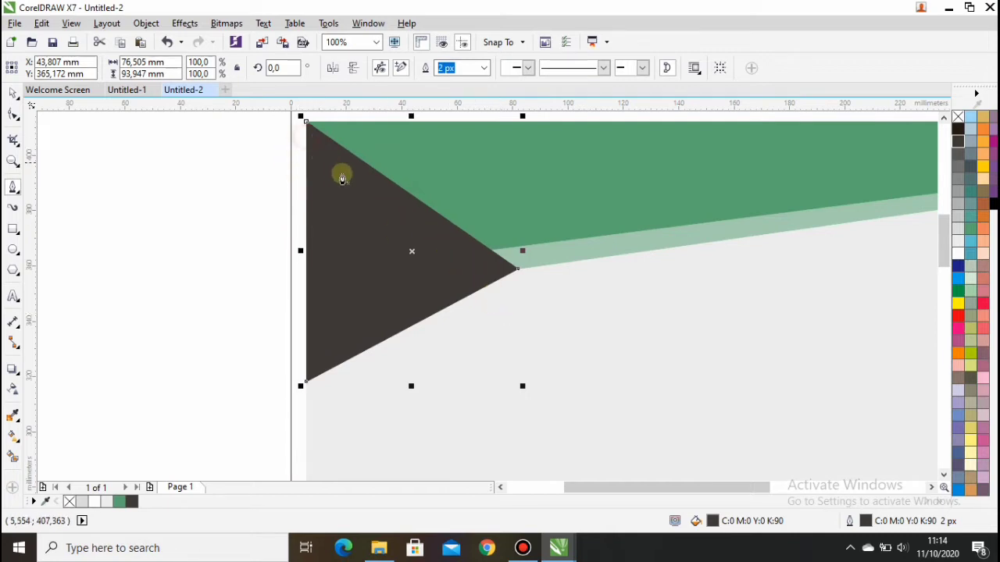
click(307, 138)
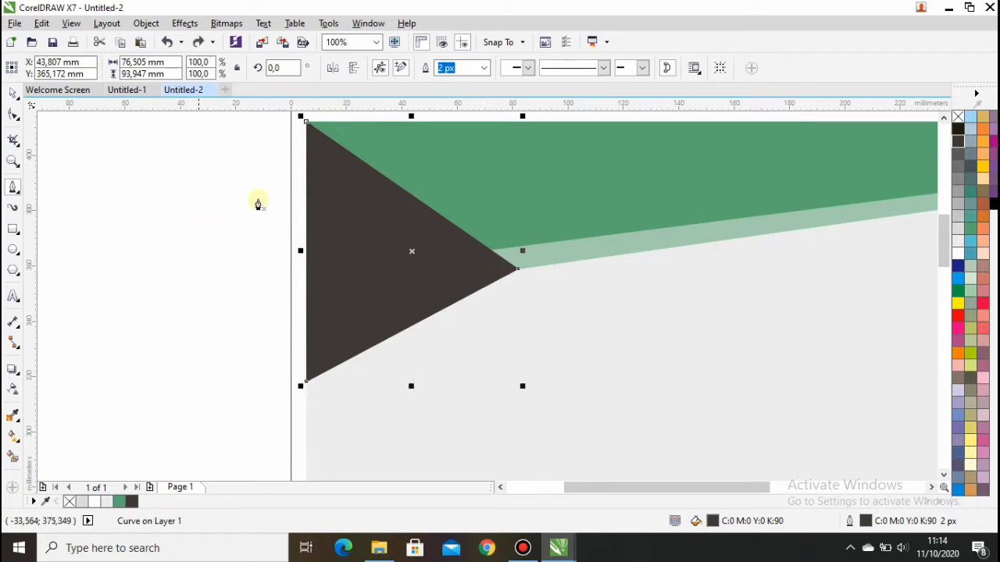
click(12, 95)
click(343, 208)
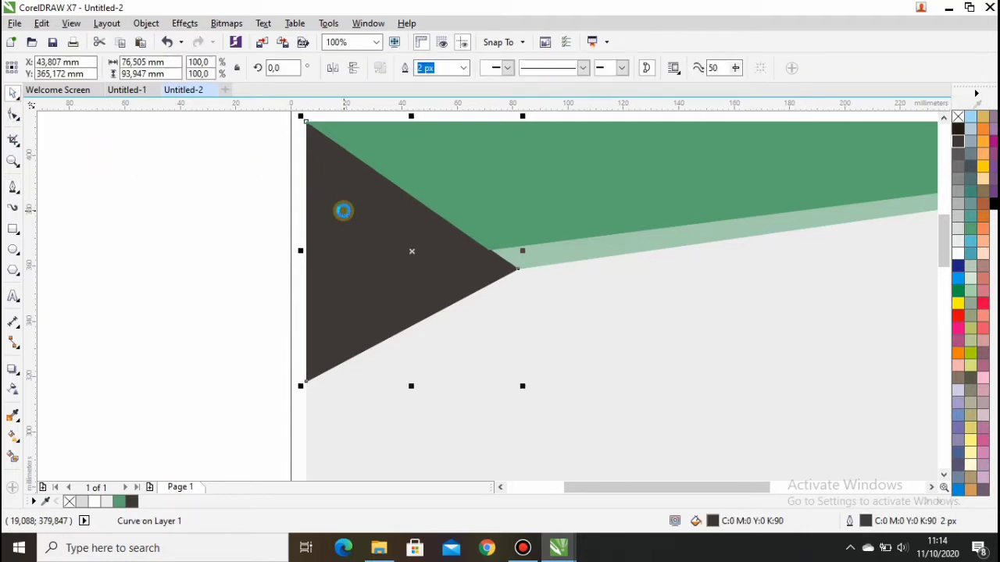
key(shift+Page_Down)
key(ctrl+Page_Up)
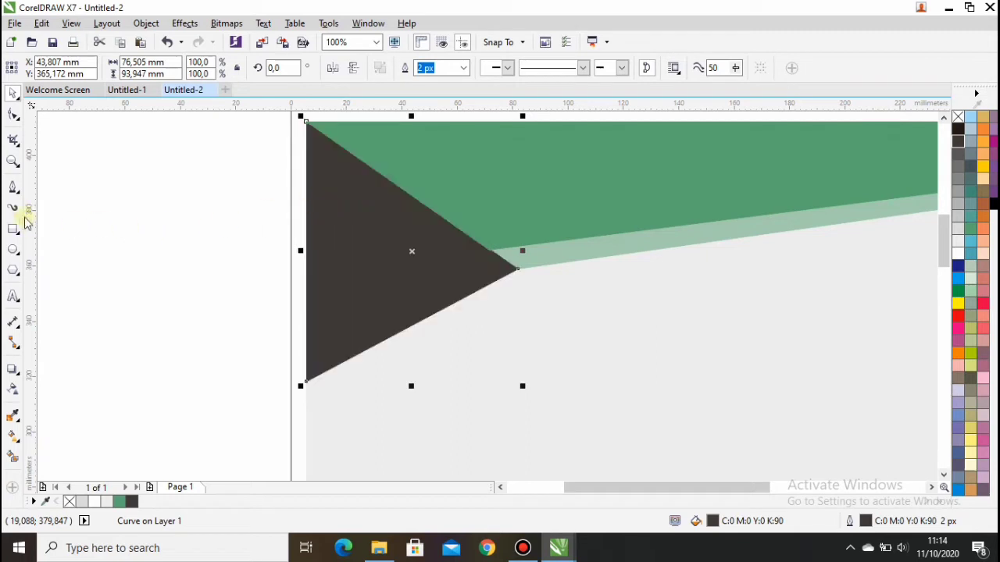
Draw a stray line below the triangle and remove it.
click(13, 189)
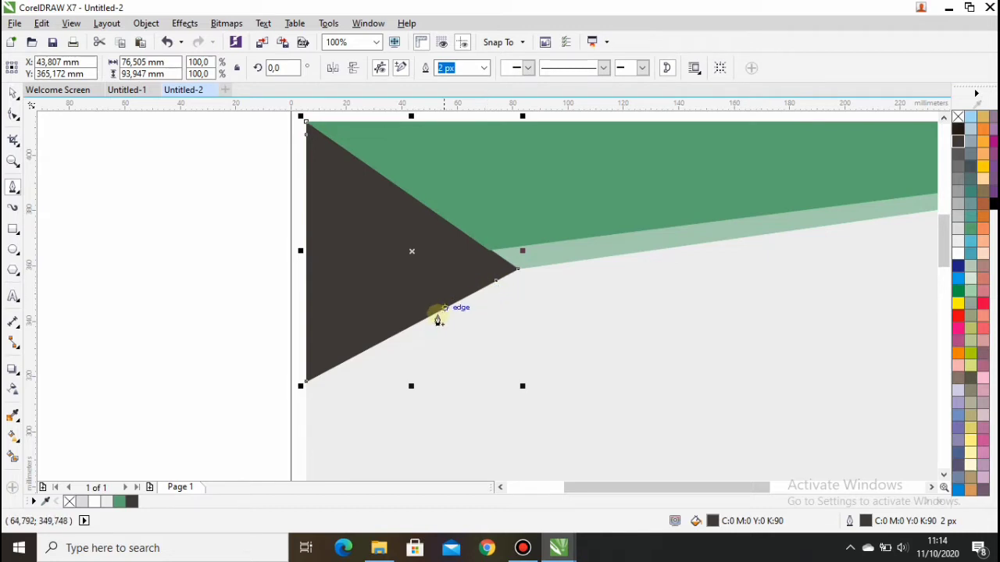
click(429, 348)
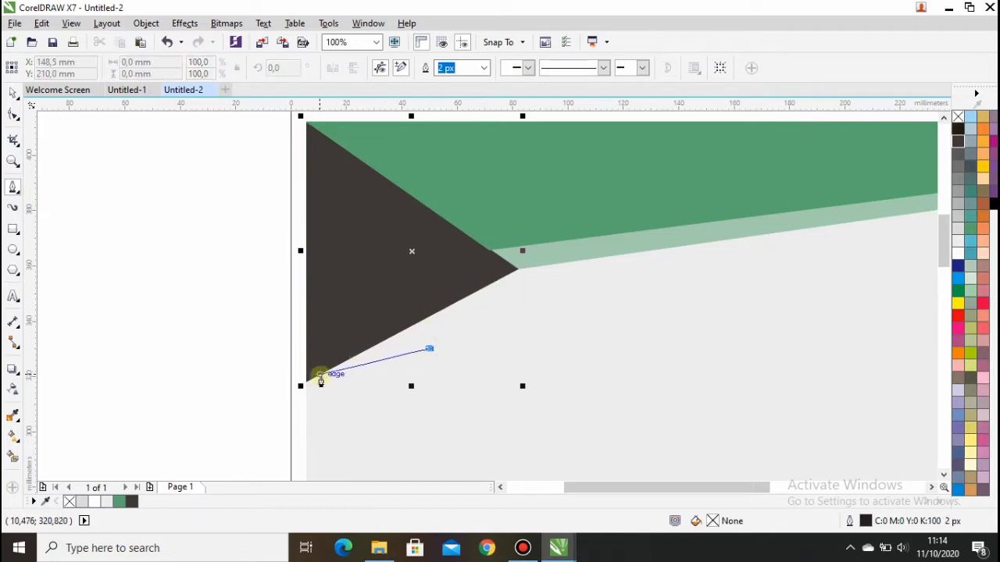
click(194, 315)
key(Escape)
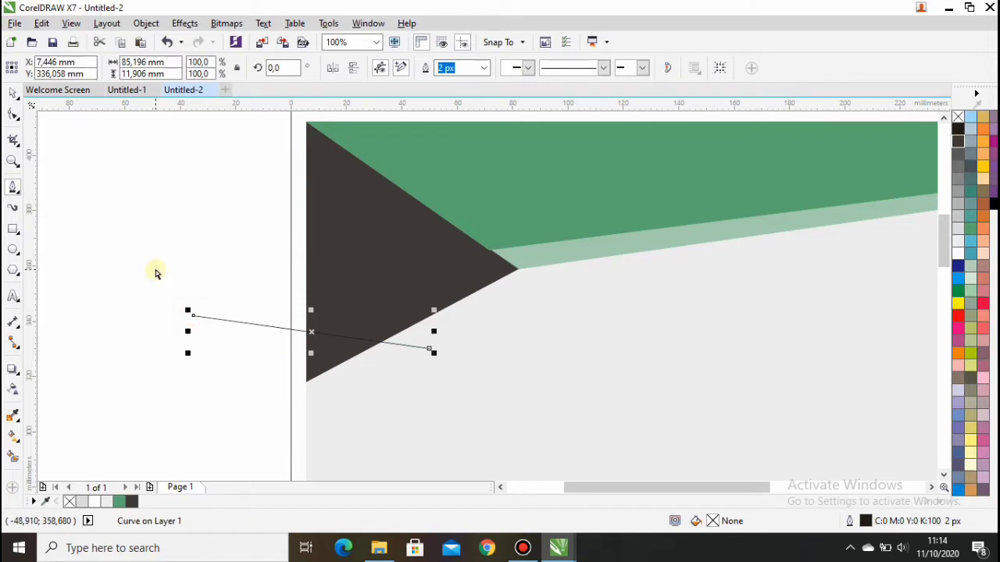
key(Delete)
key(ctrl+z)
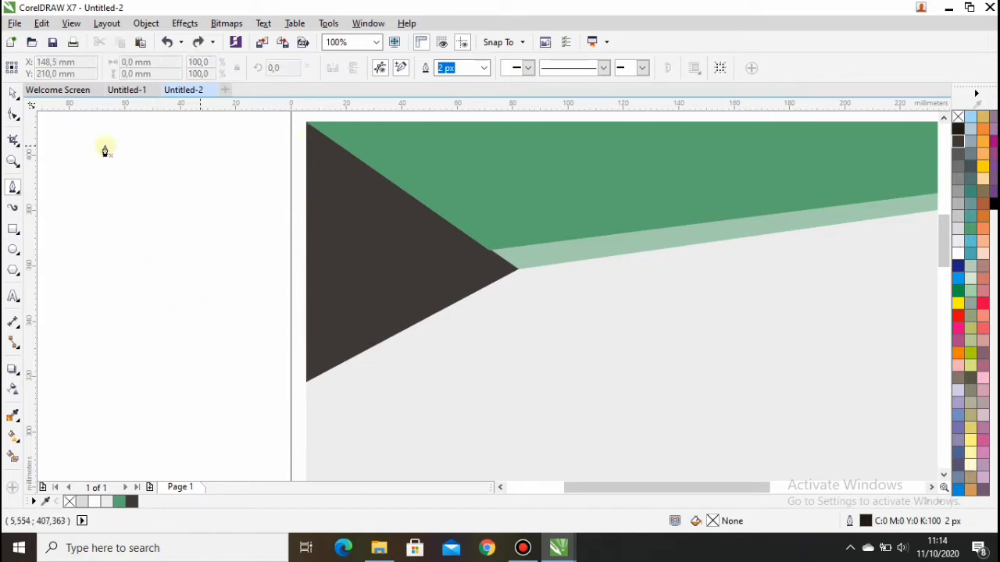
click(12, 93)
Lock the dark triangle in place.
click(332, 203)
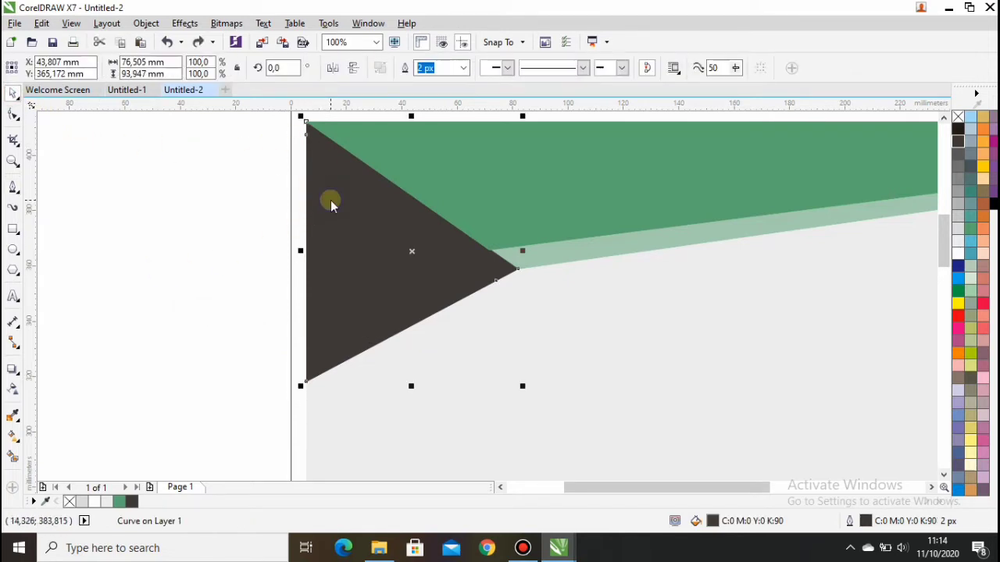
right_click(331, 203)
click(382, 330)
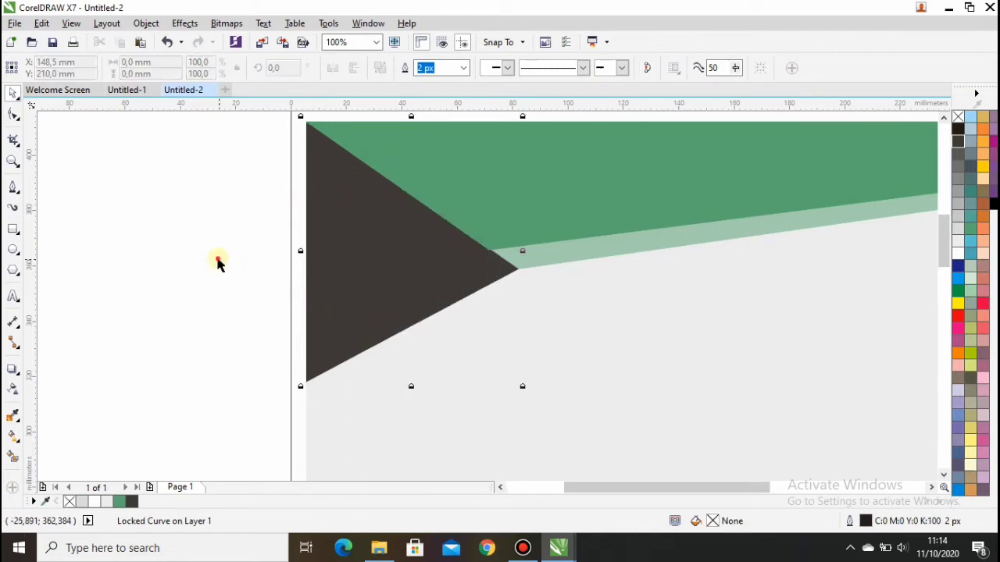
Draw a smaller triangle over it, filled and outlined C100 M100 Y0 K0 blue.
click(13, 187)
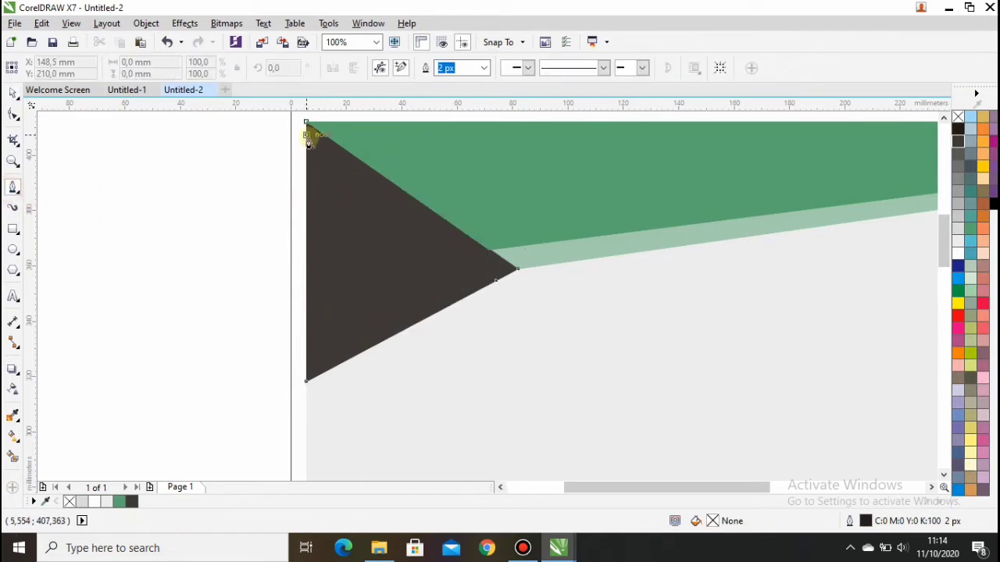
click(306, 135)
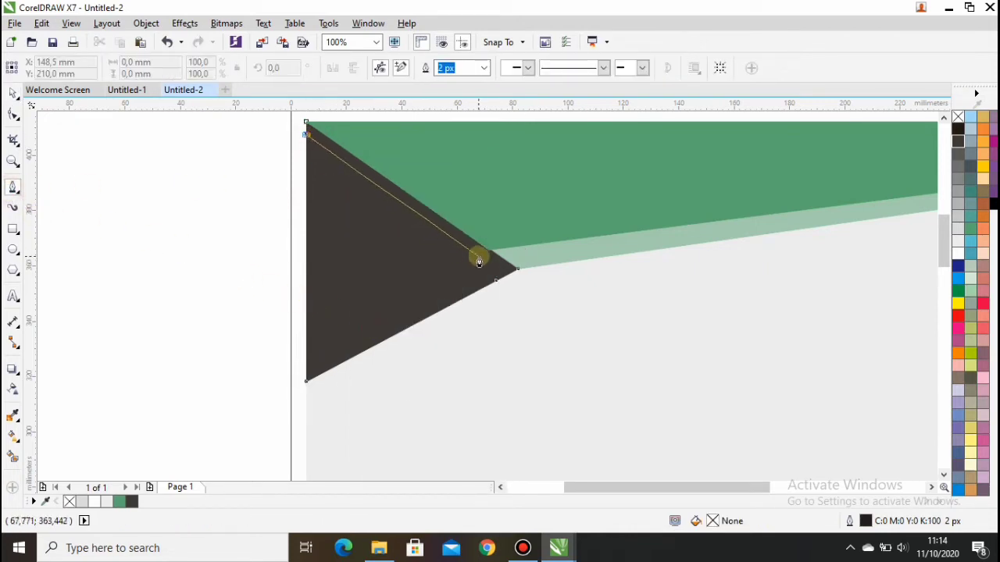
click(499, 283)
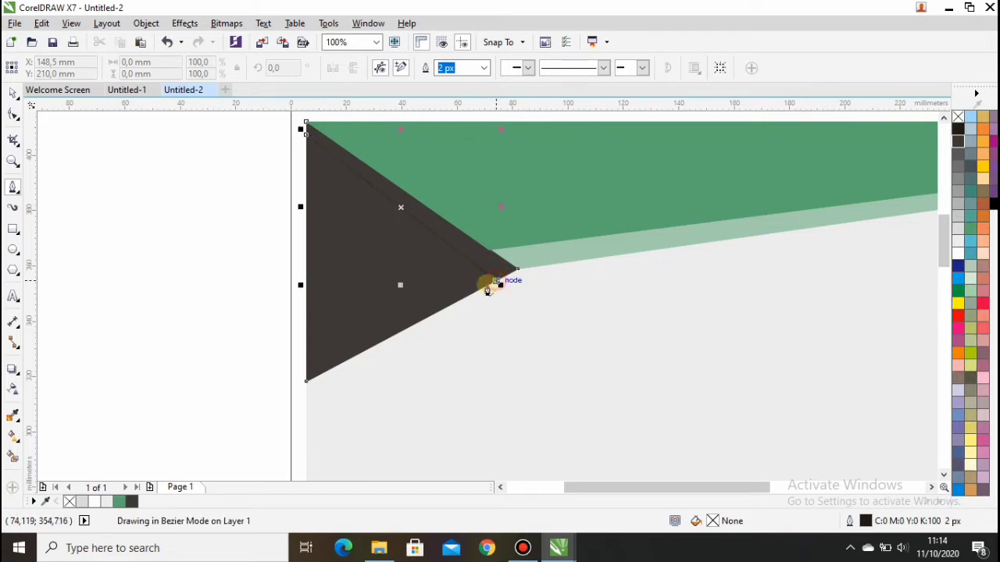
click(307, 379)
click(306, 139)
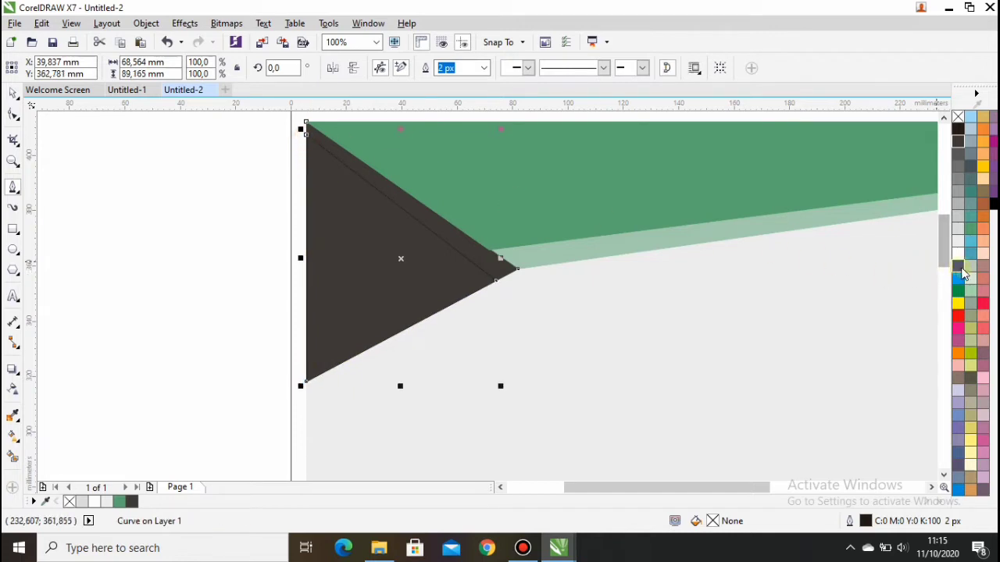
click(960, 267)
right_click(960, 266)
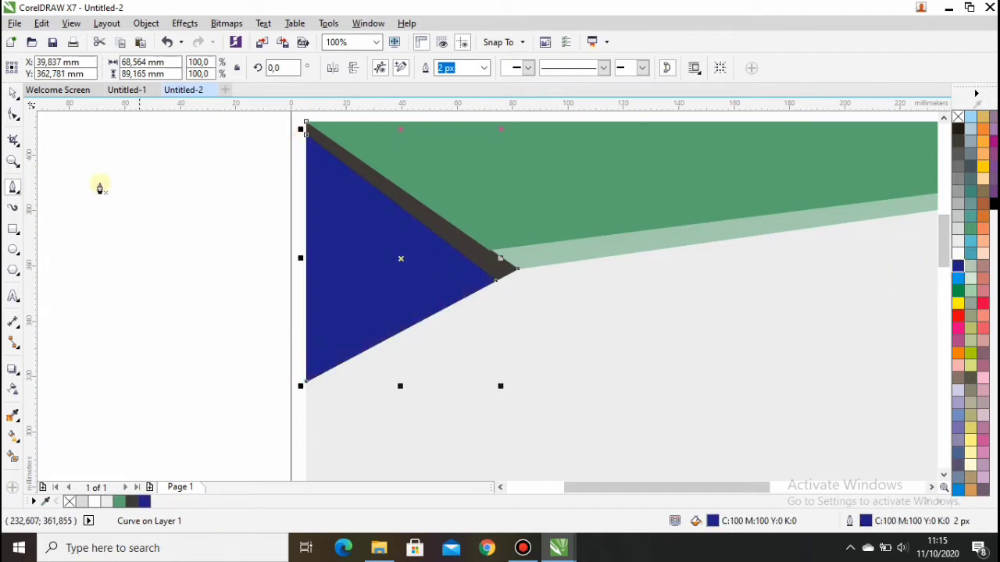
click(13, 93)
click(186, 164)
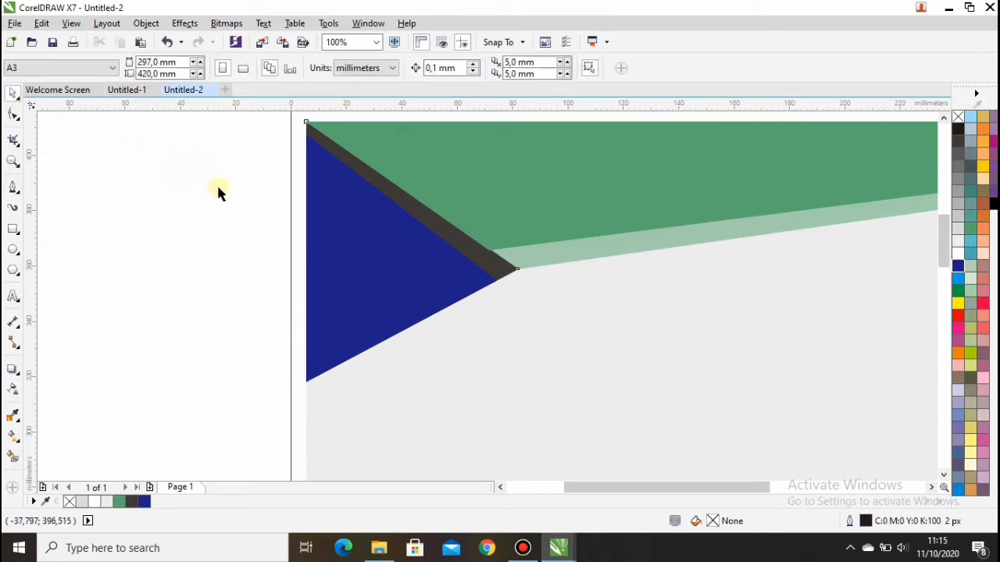
Draw a triangle at the page's right edge beneath the green header.
scroll(222, 195, down, 1)
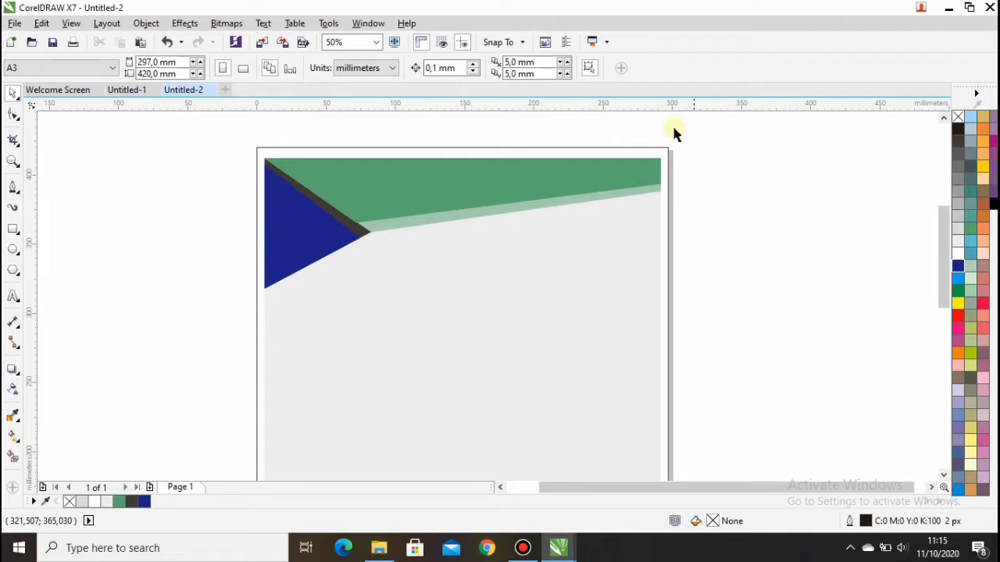
scroll(660, 188, up, 1)
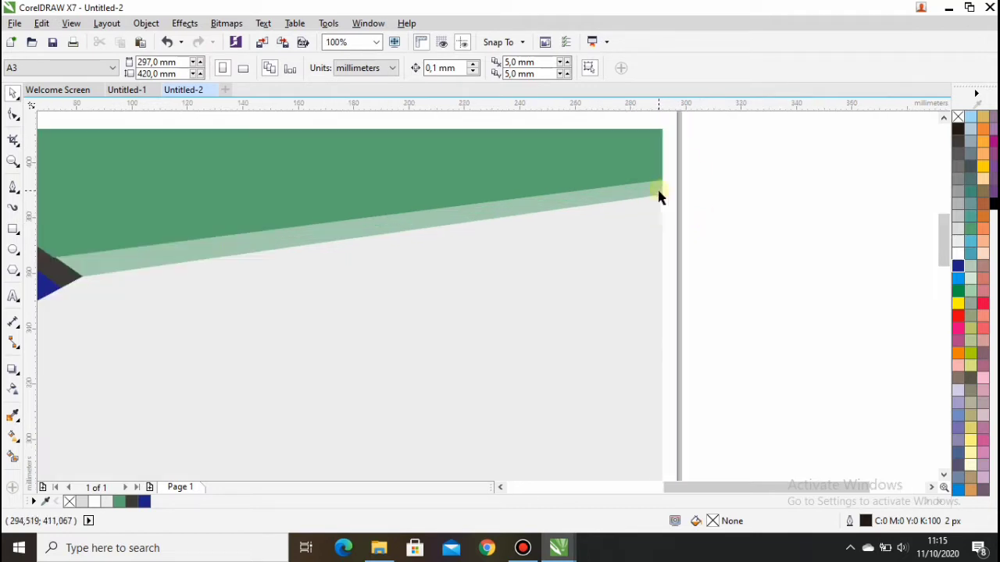
click(13, 188)
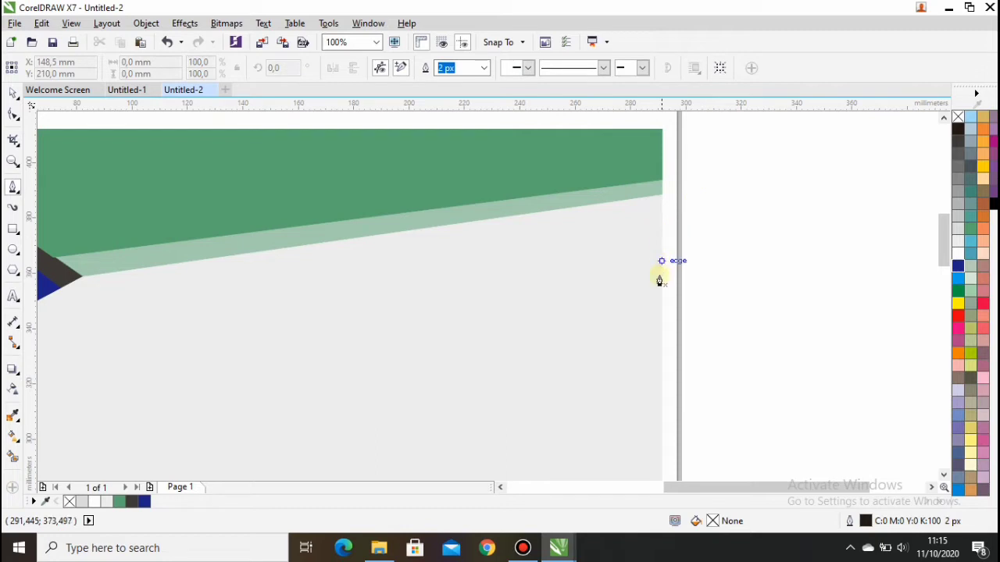
click(661, 338)
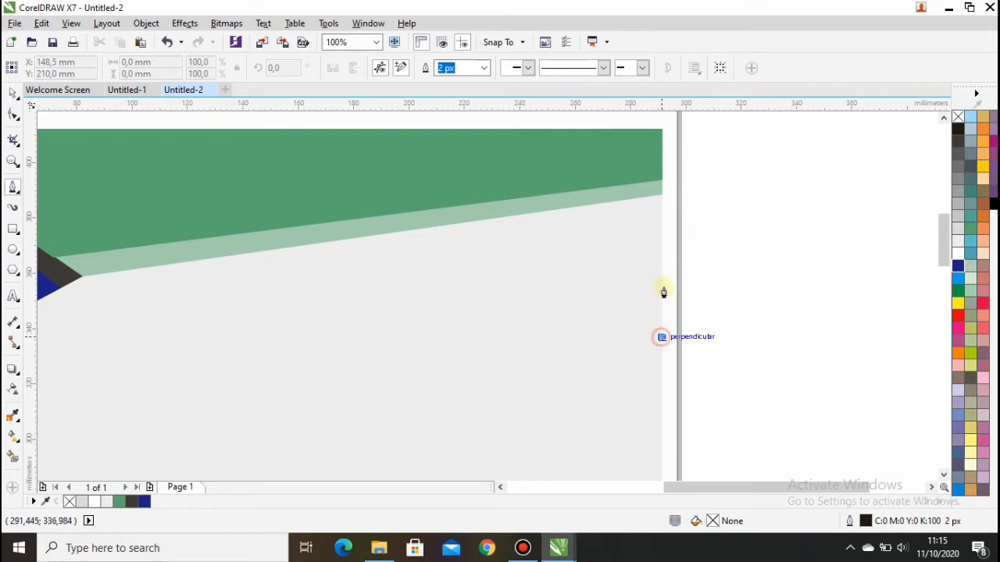
click(662, 178)
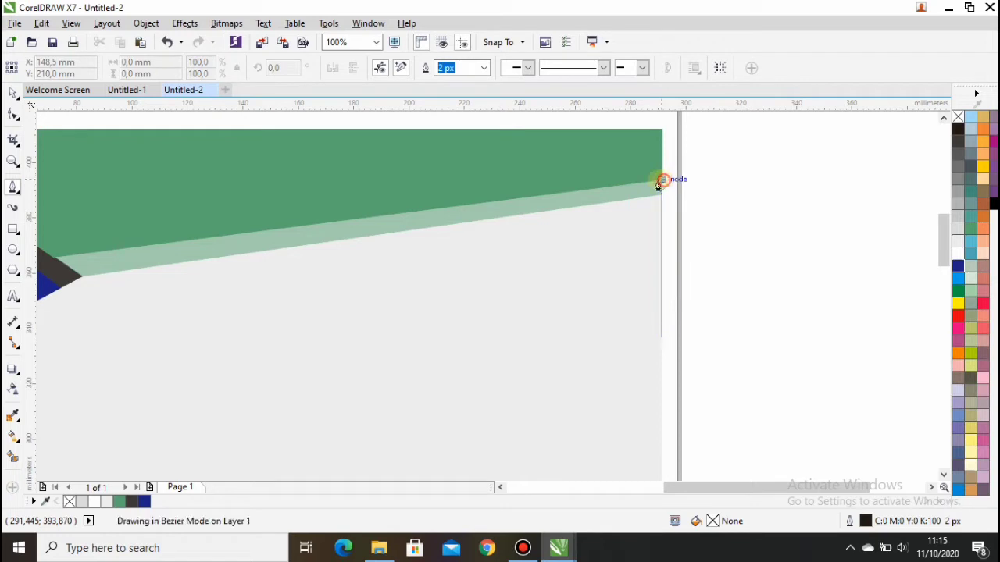
click(466, 208)
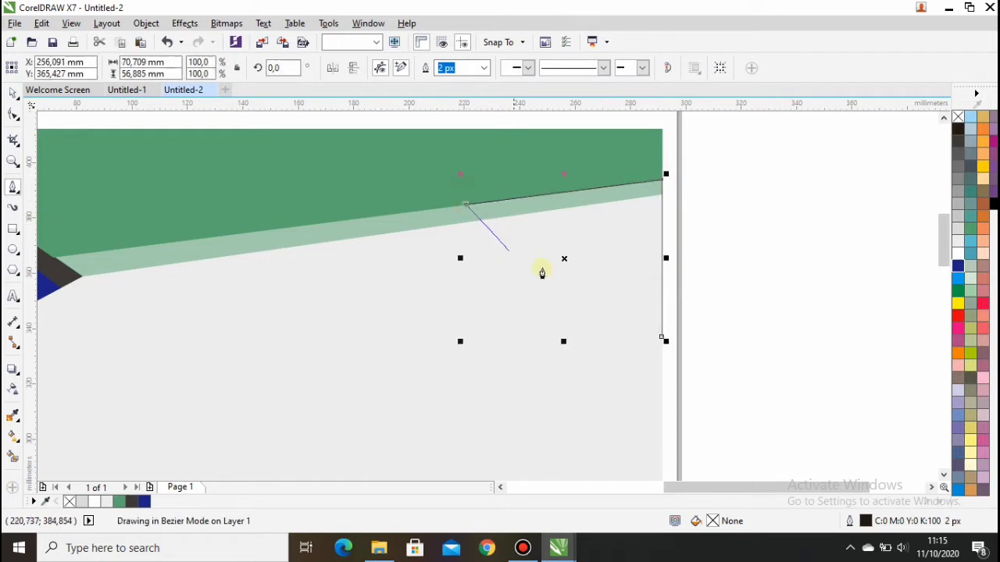
click(662, 342)
Fill and outline it C0 M20 Y100 K0 yellow and send it back one level.
click(982, 167)
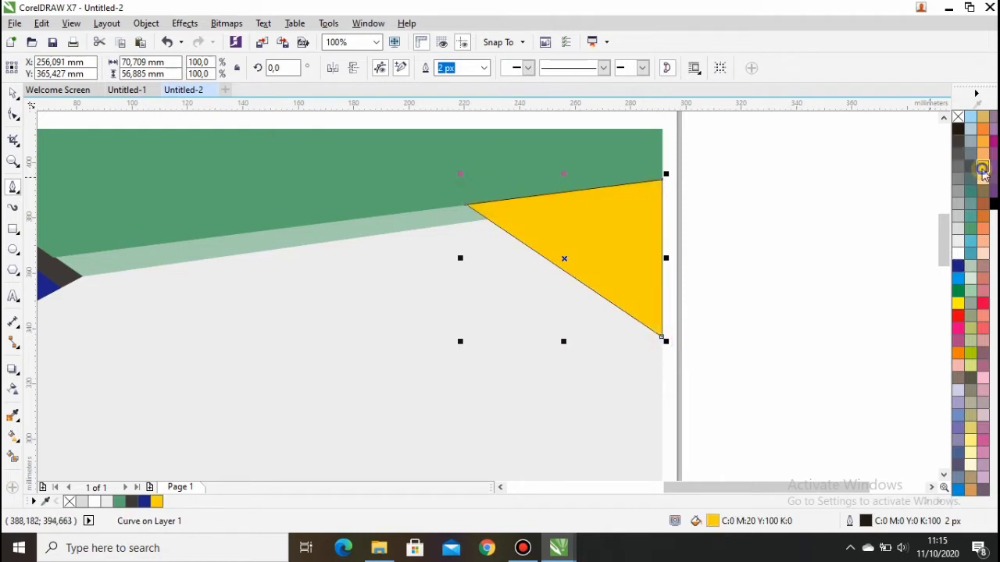
right_click(982, 168)
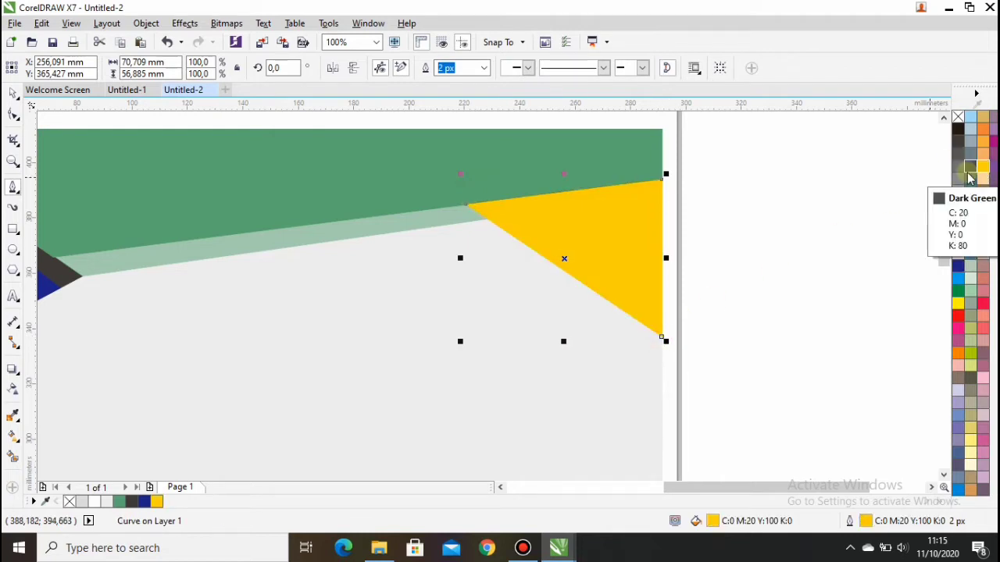
key(ctrl+Page_Down)
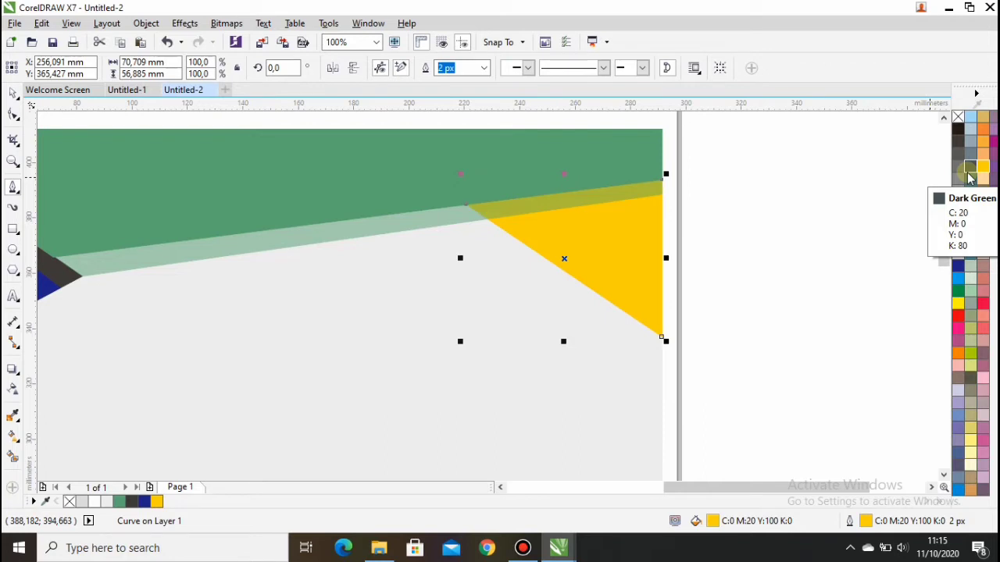
Draw a smaller triangle inside the orange-yellow one and fill it C0 M0 Y100 K0 Yellow.
click(663, 194)
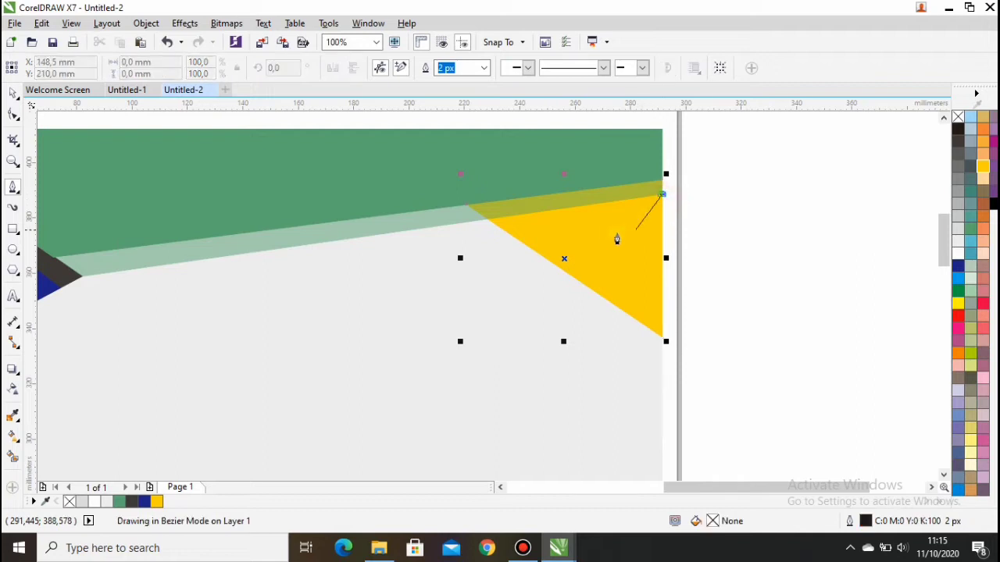
click(526, 247)
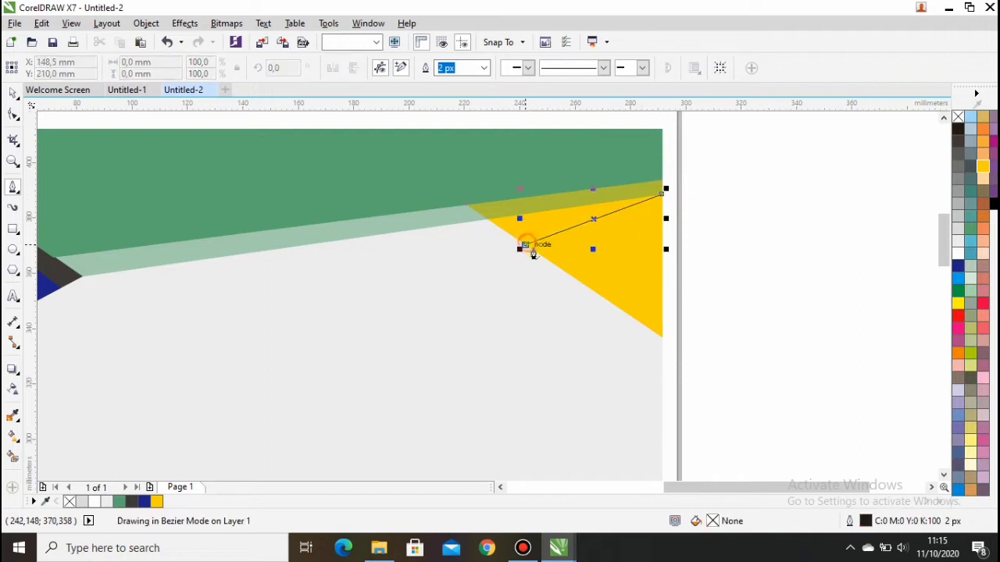
click(661, 338)
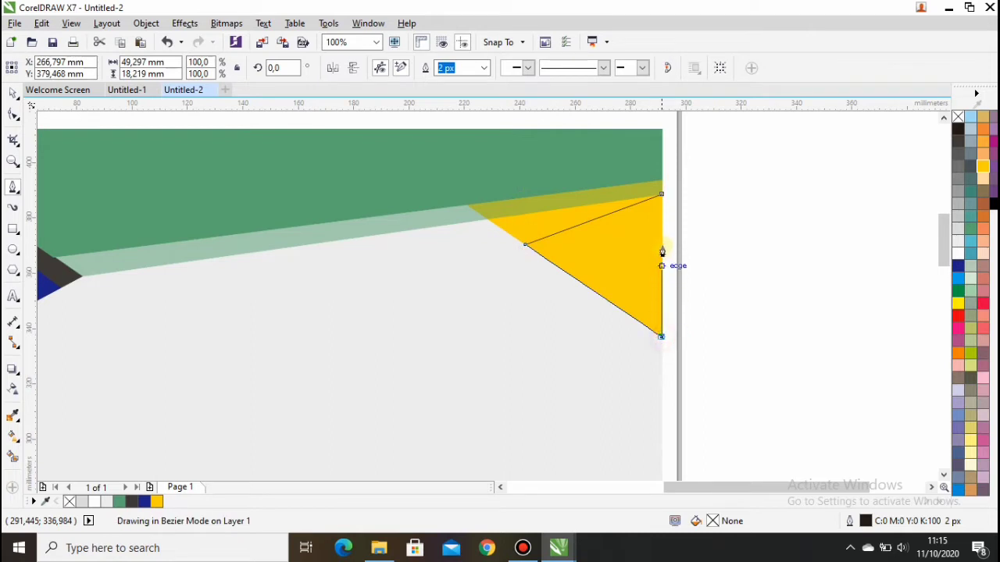
click(663, 195)
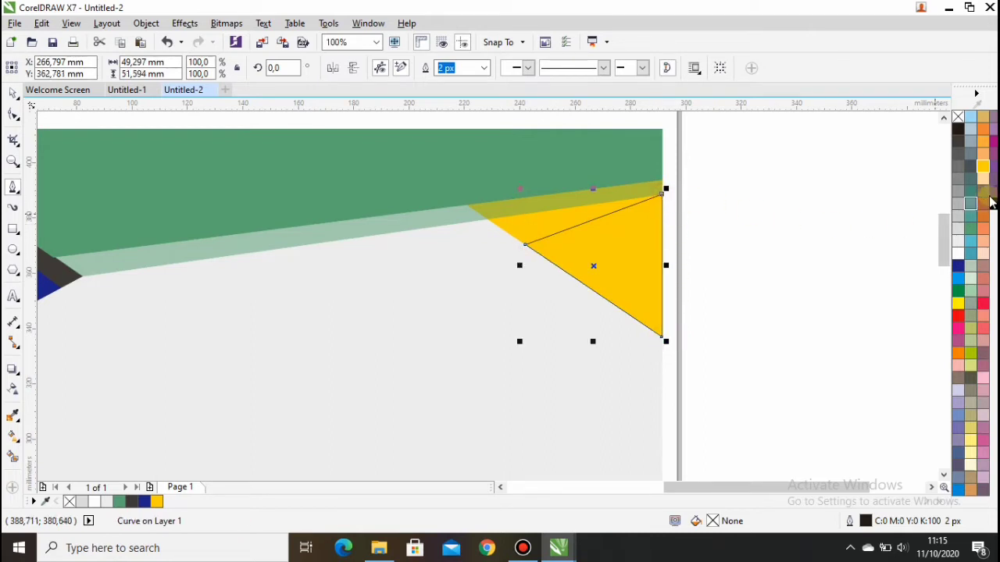
click(958, 306)
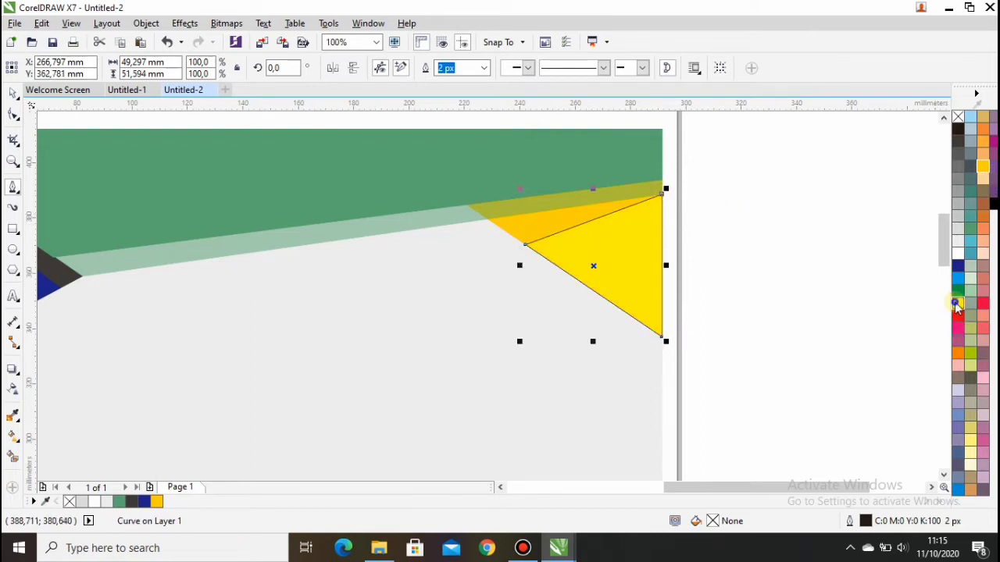
scroll(508, 174, down, 1)
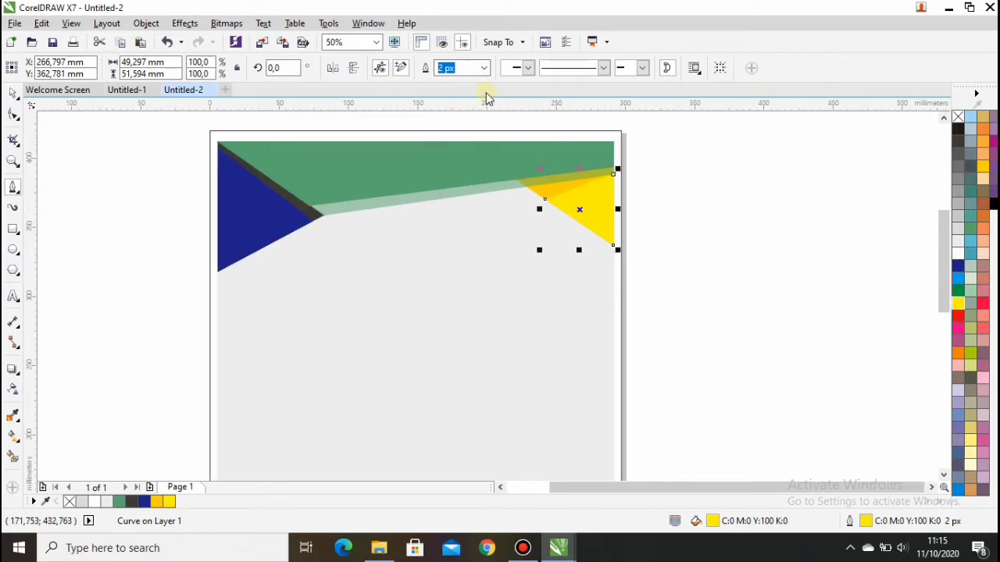
Refill the top-left blue triangle light cyan C60 M0 Y20 K0 and give it a green outline.
click(13, 93)
click(122, 166)
click(218, 201)
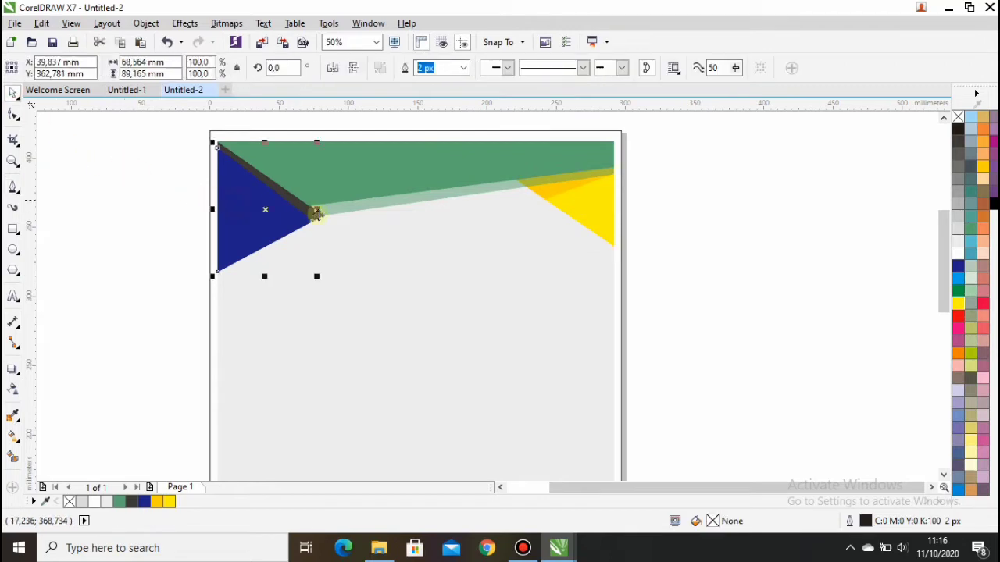
click(959, 283)
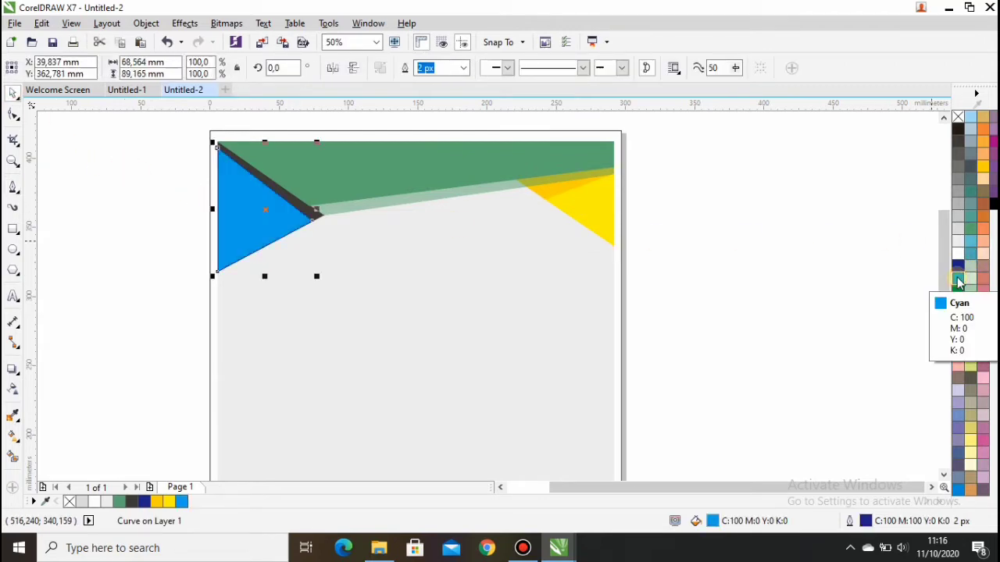
right_click(959, 279)
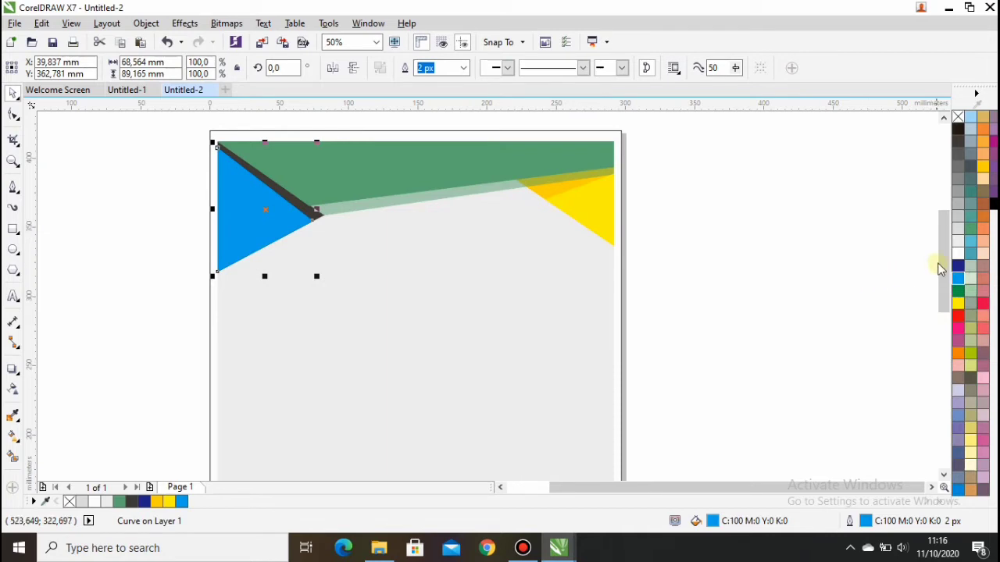
click(970, 241)
right_click(971, 229)
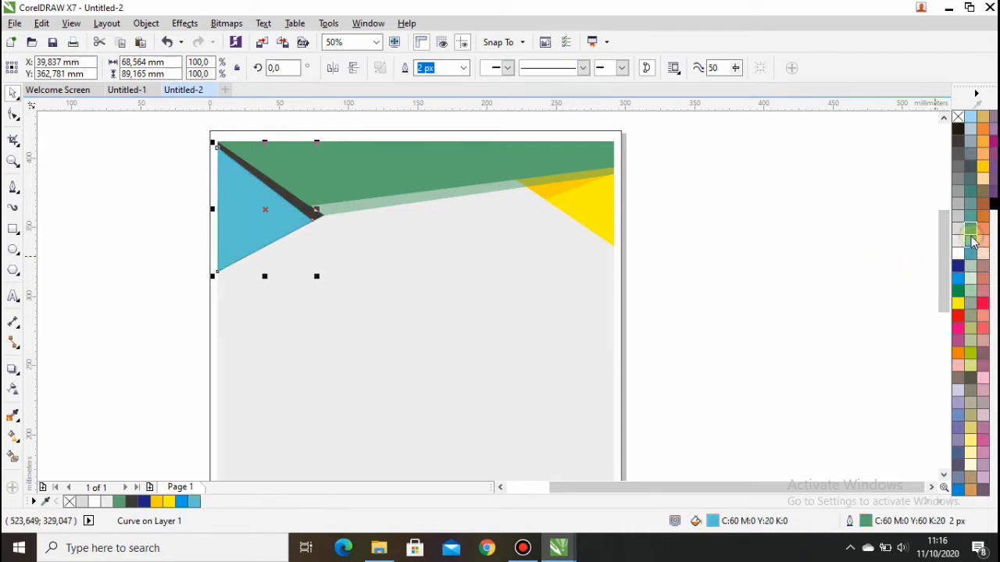
click(768, 246)
scroll(471, 198, down, 1)
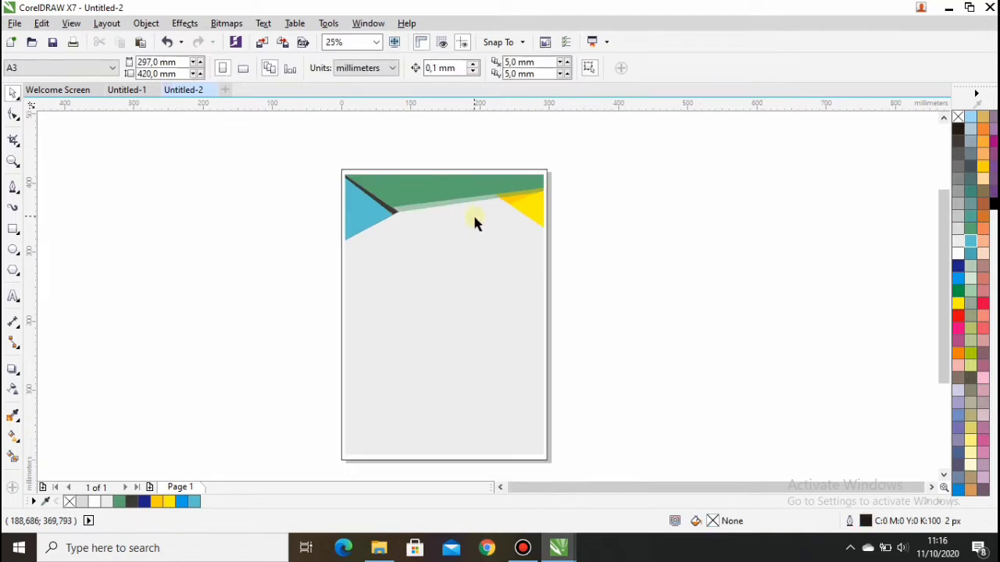
scroll(441, 334, up, 1)
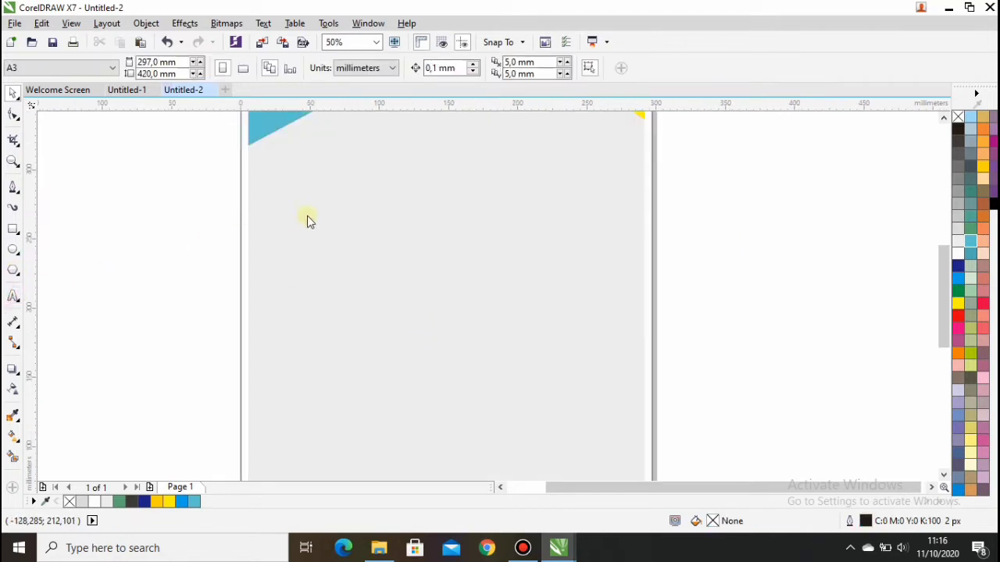
Type the title lines REUNI 2020, SMK NEGERI, 6 GARUT as F8 text, fixing a typo.
key(F8)
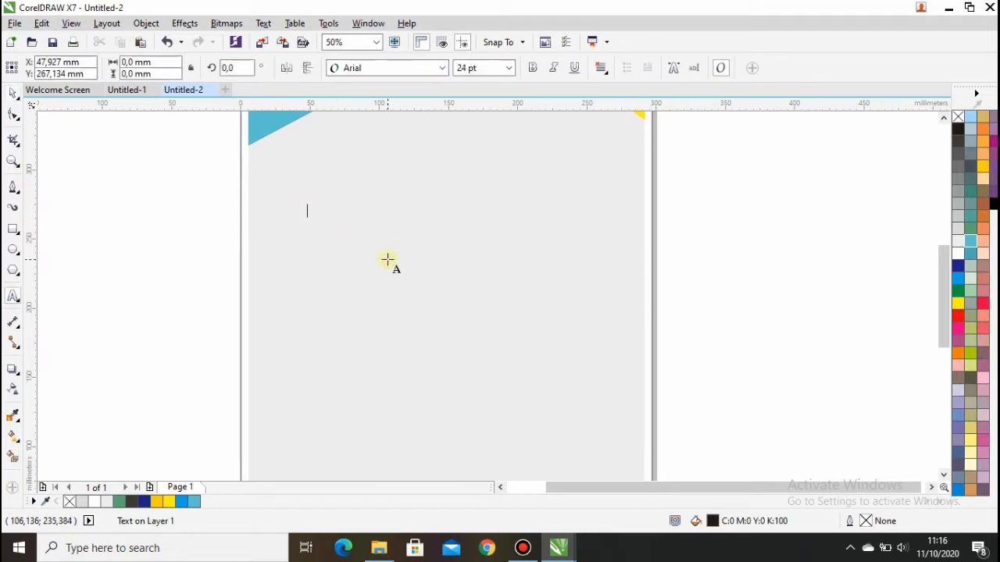
text(REUNI 29)
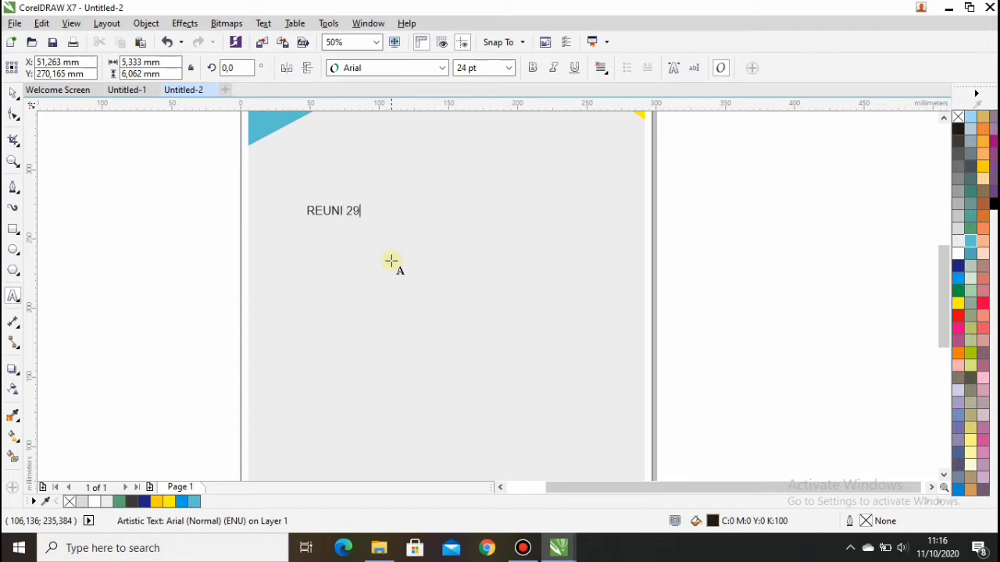
key(BackSpace)
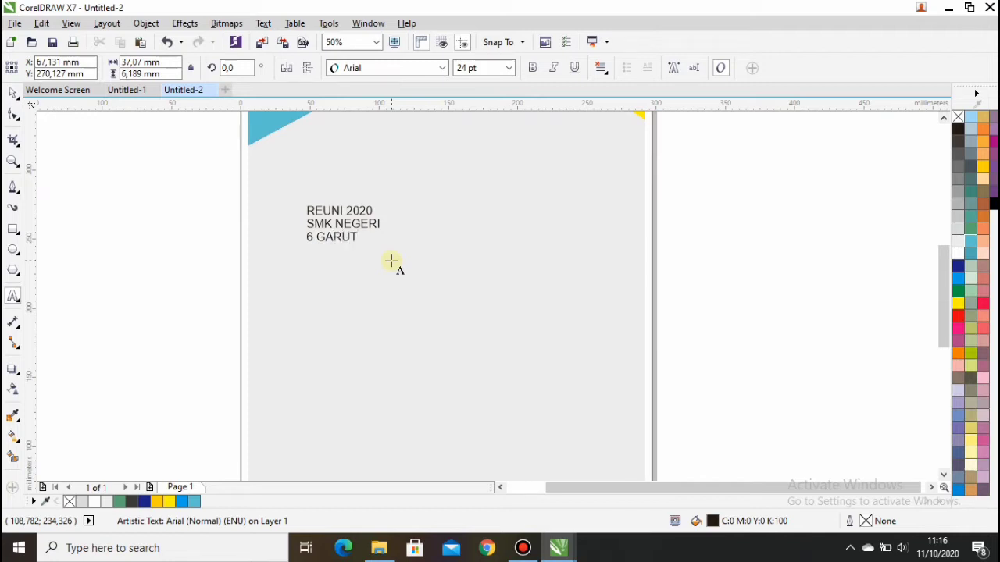
click(14, 93)
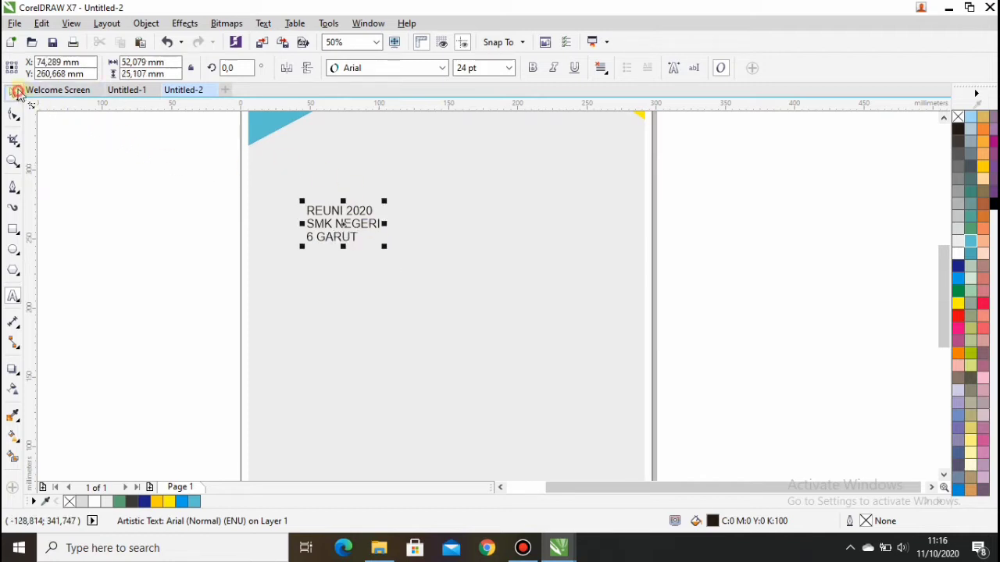
Change the REUNI 2020 title to Source Sans Pro Black, 100 pt, centred at 148.5 × 210 mm.
click(442, 68)
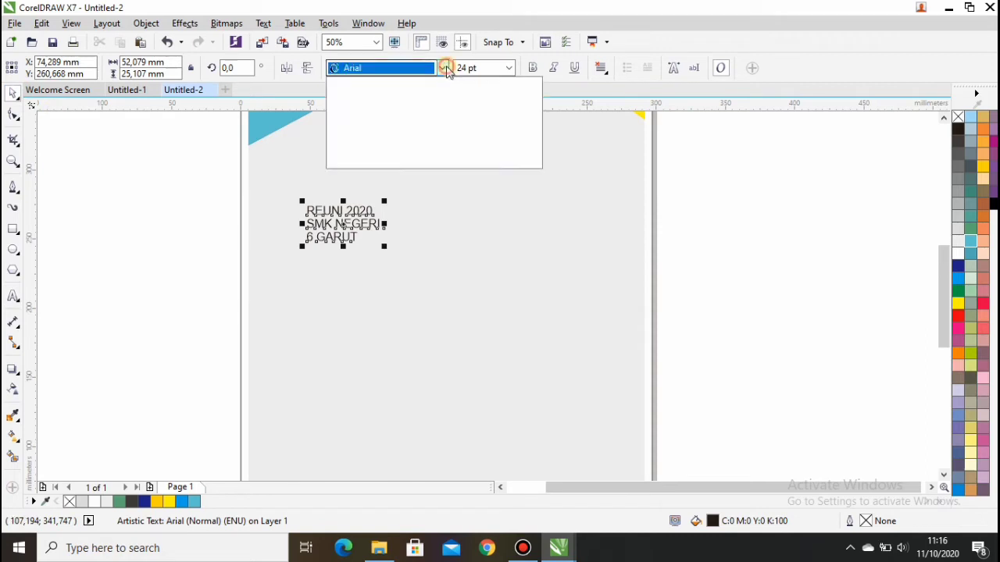
click(413, 104)
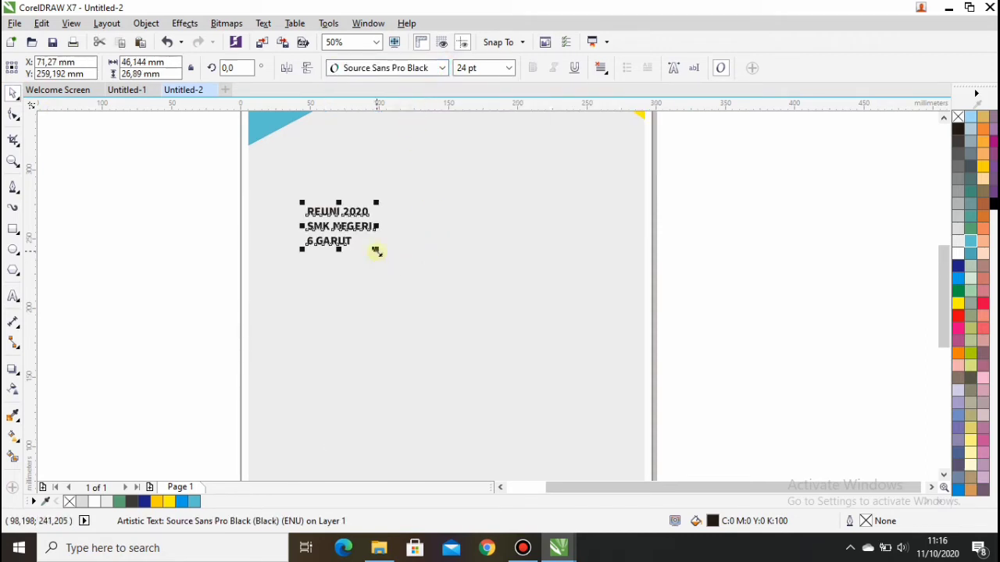
click(511, 70)
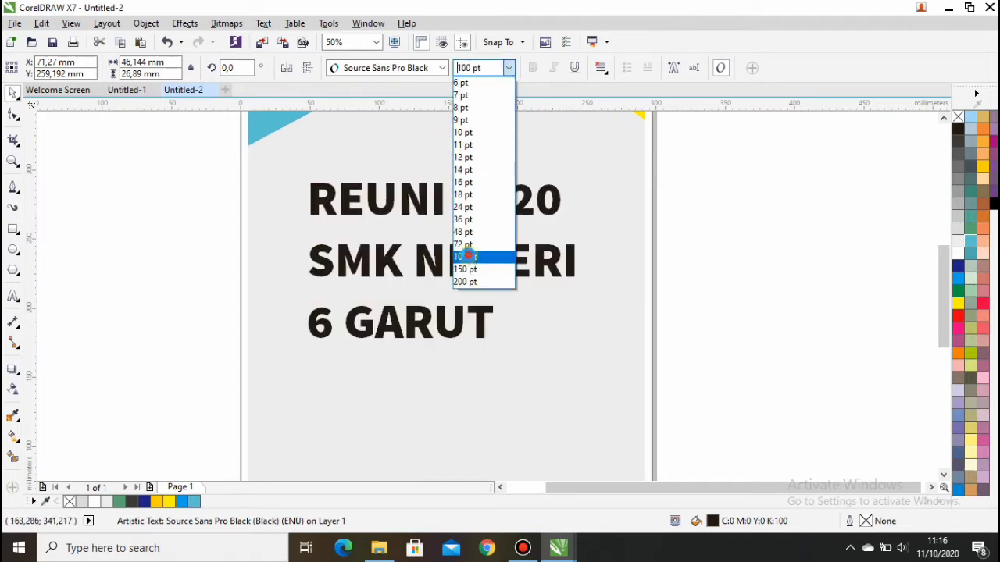
click(466, 256)
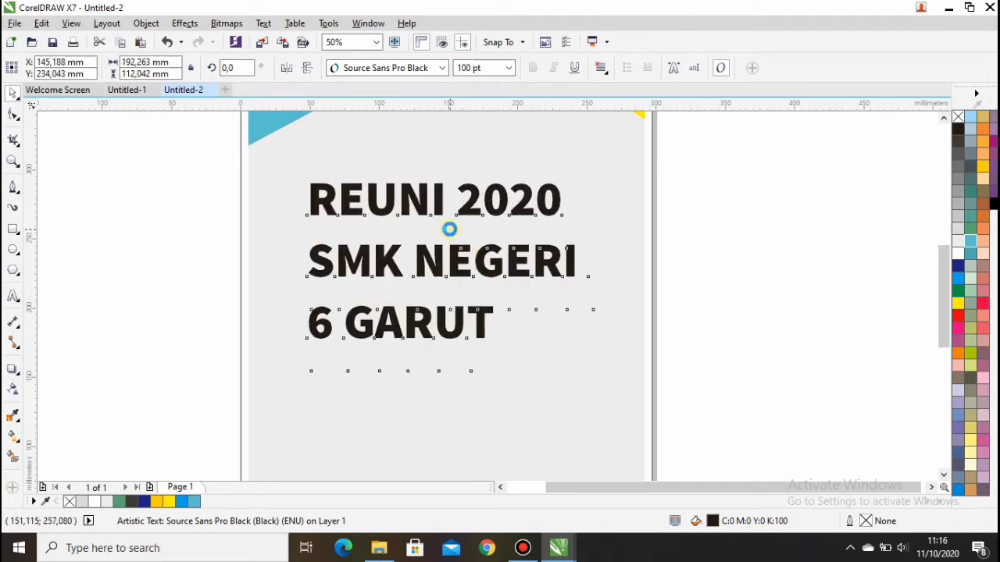
key(p)
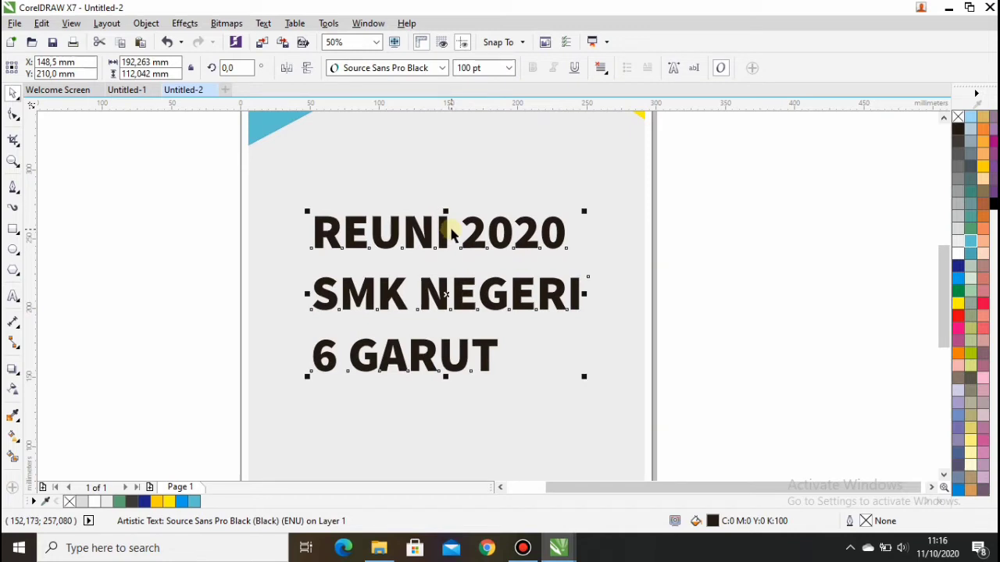
scroll(451, 235, down, 1)
scroll(457, 207, up, 1)
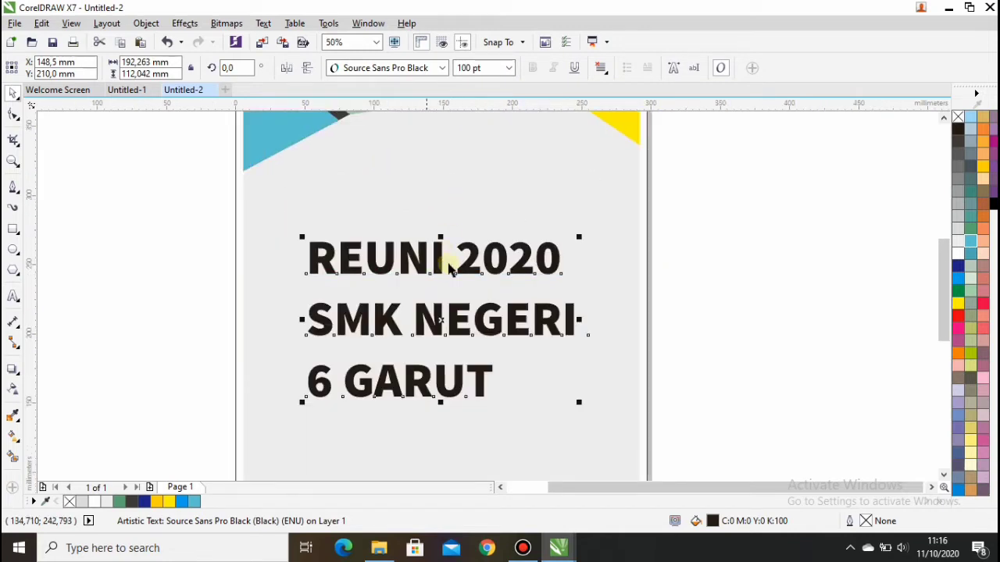
click(147, 22)
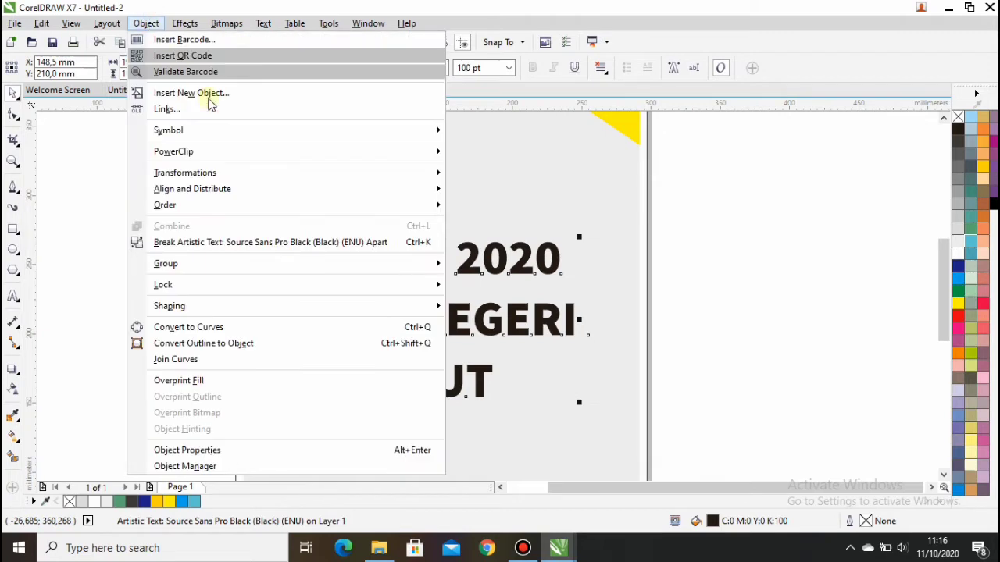
Break the title into separate lines, then break REUNI 2020 into separate words.
click(201, 245)
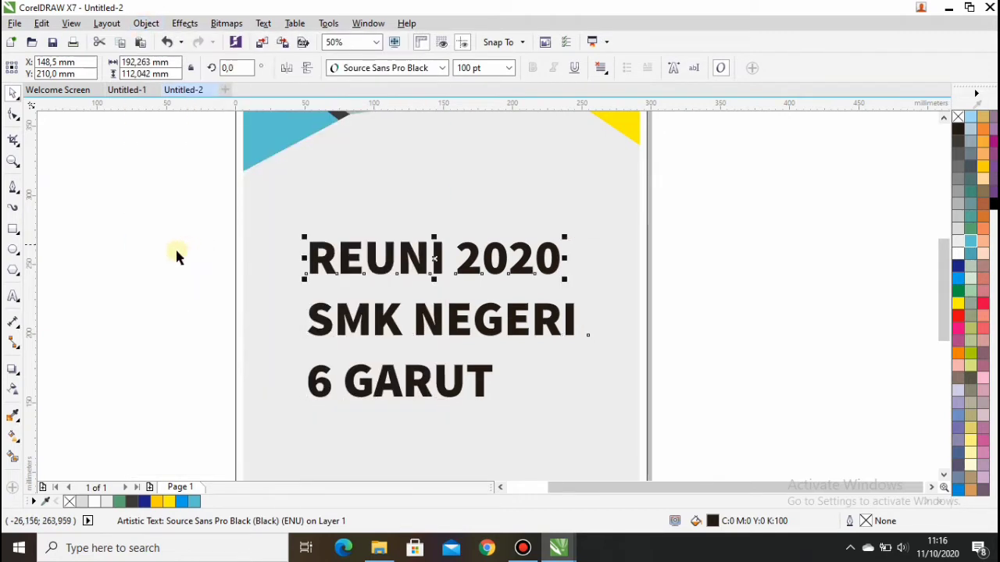
click(474, 258)
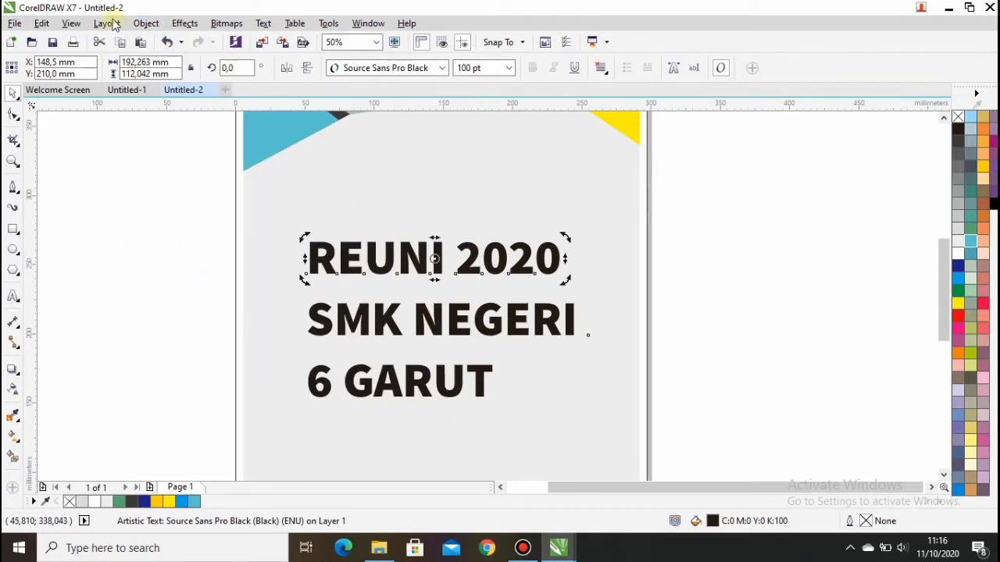
click(147, 23)
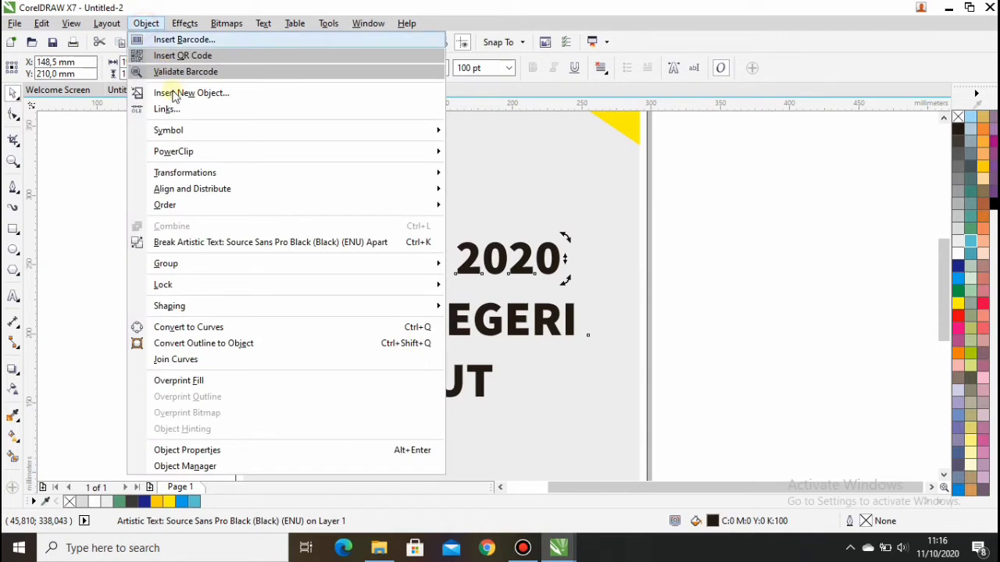
click(189, 242)
click(497, 262)
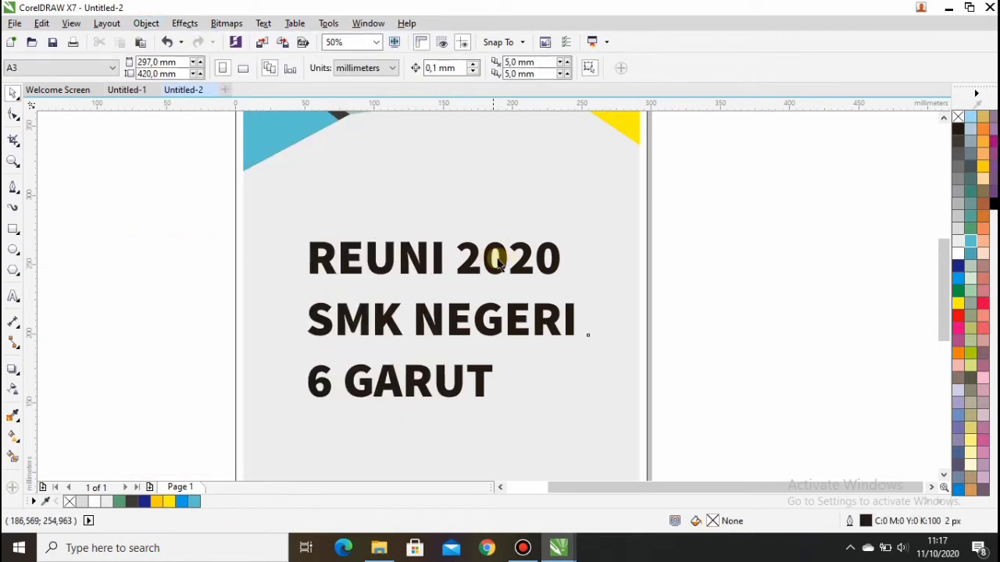
Set 2020 to 48 pt, then scale it up slightly to about 56 pt.
click(480, 256)
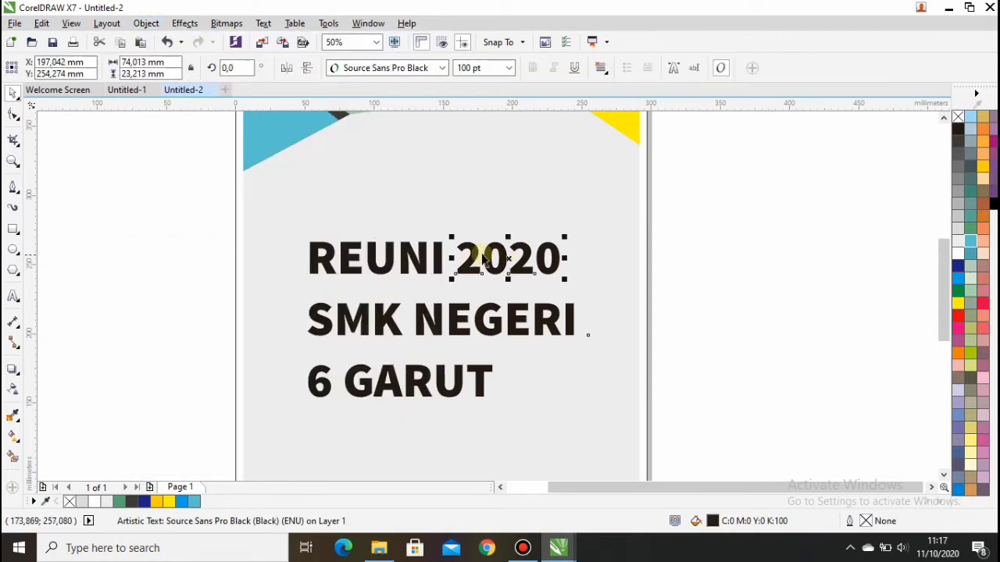
scroll(479, 256, up, 1)
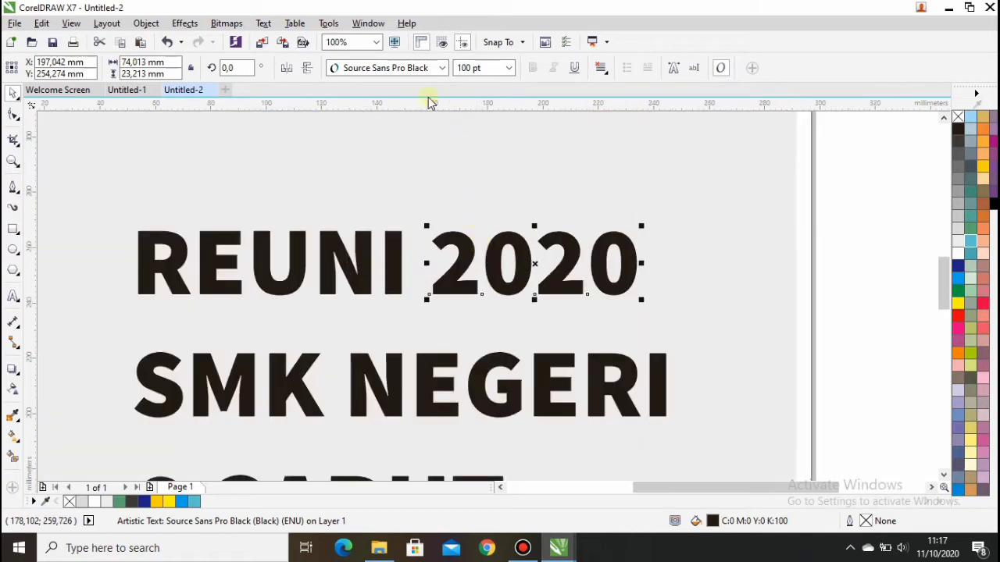
click(500, 68)
click(509, 68)
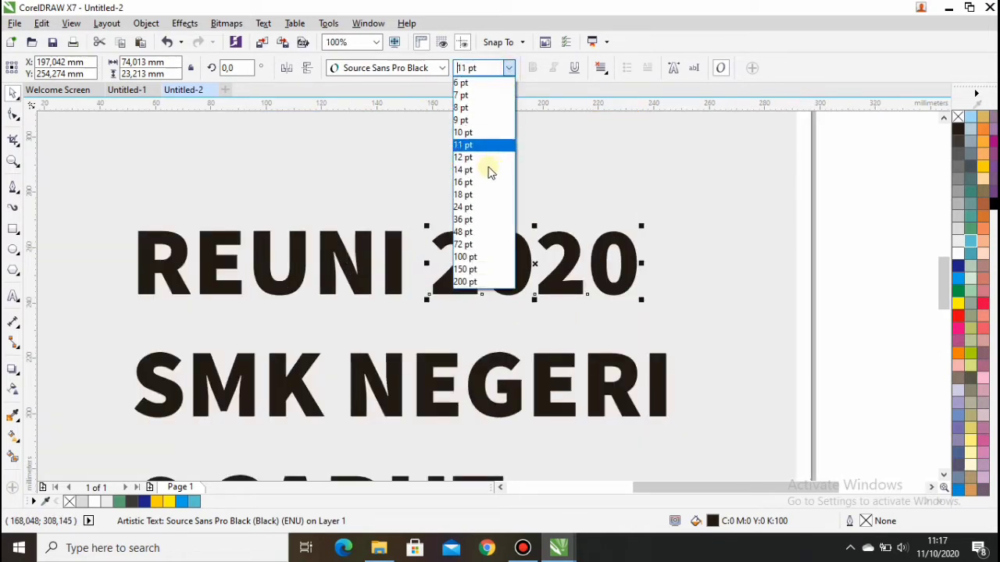
click(478, 233)
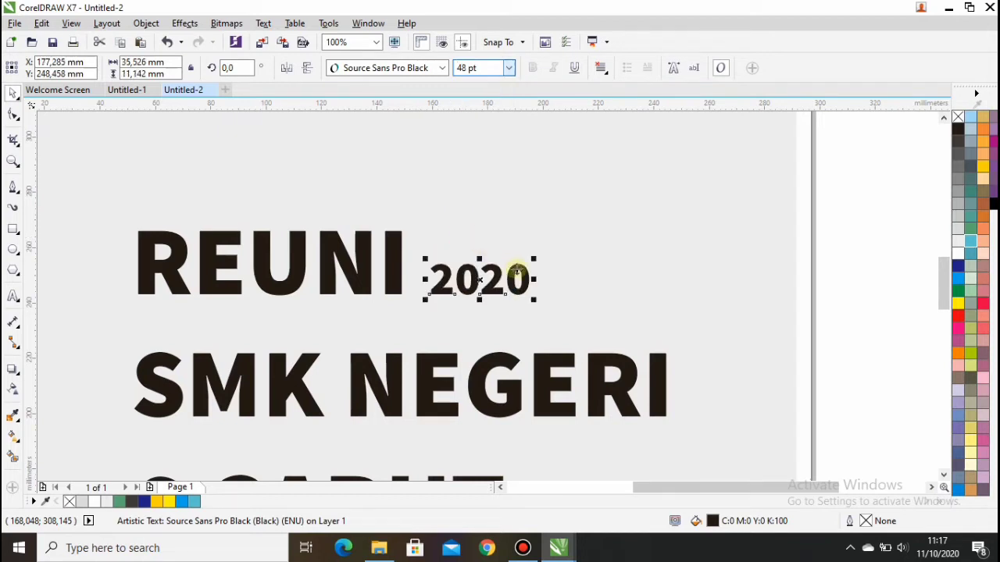
drag(535, 299, 497, 285)
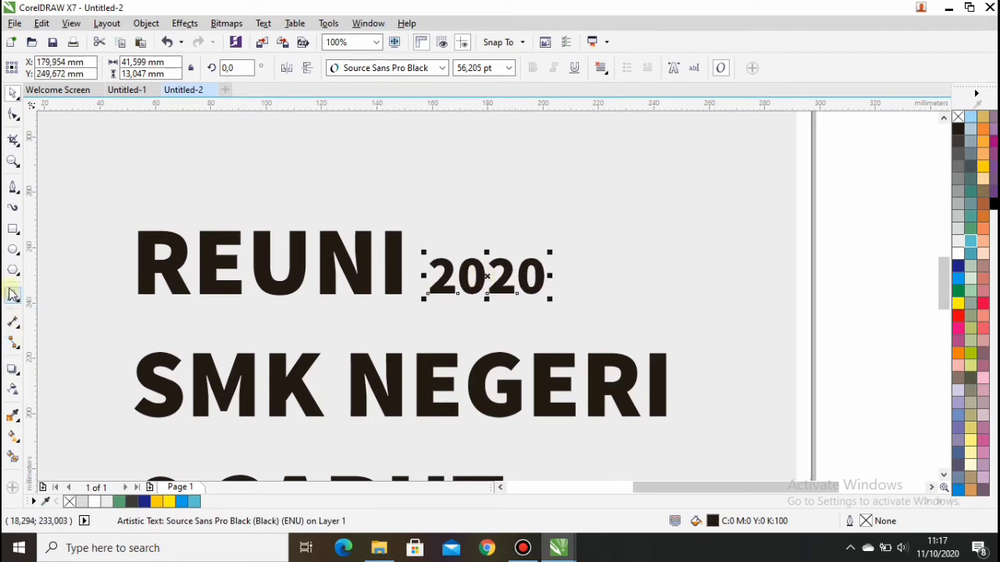
click(11, 226)
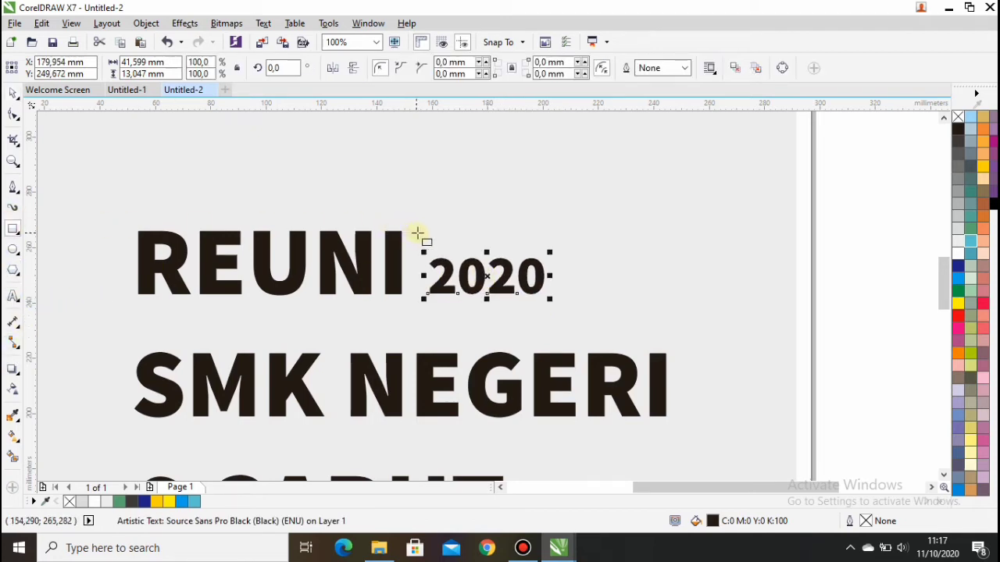
Draw a thin bar above 2020 and colour both it and REUNI dark blue.
drag(417, 230, 549, 247)
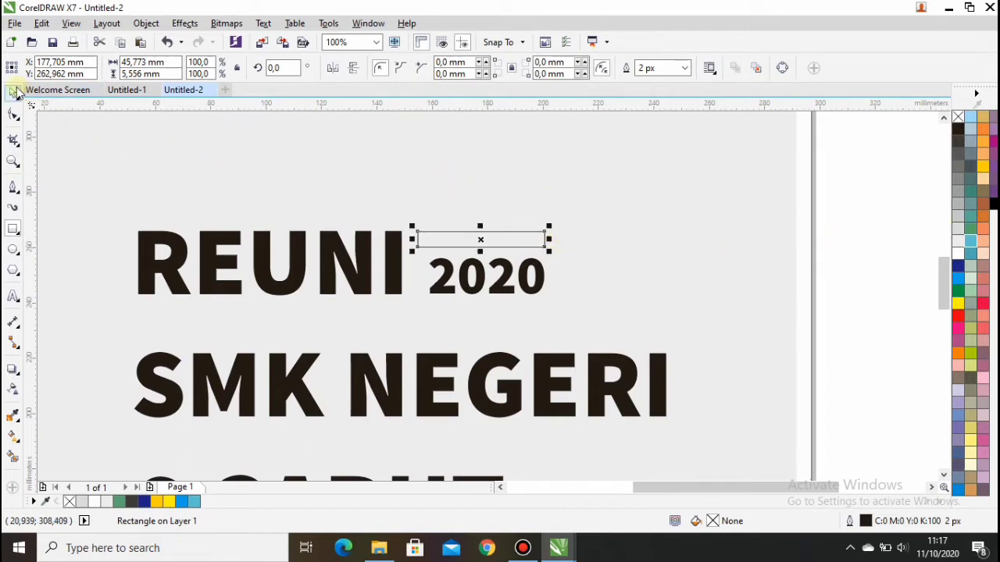
click(322, 238)
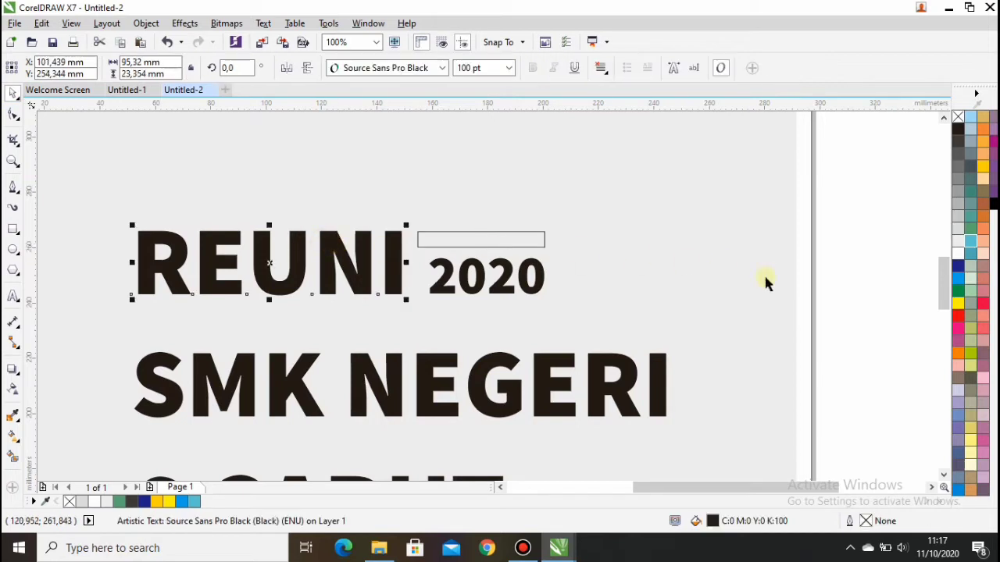
click(958, 267)
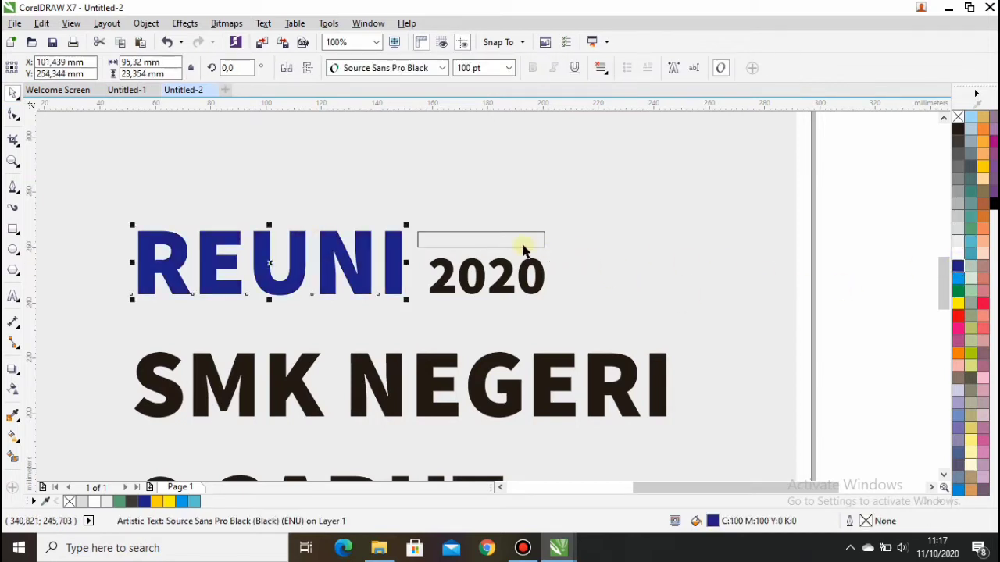
click(495, 236)
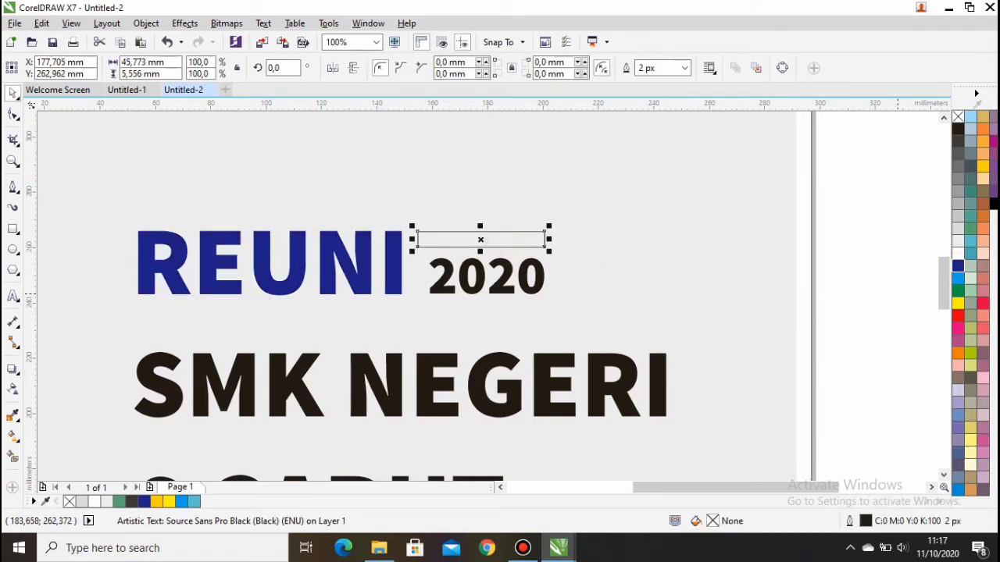
click(958, 266)
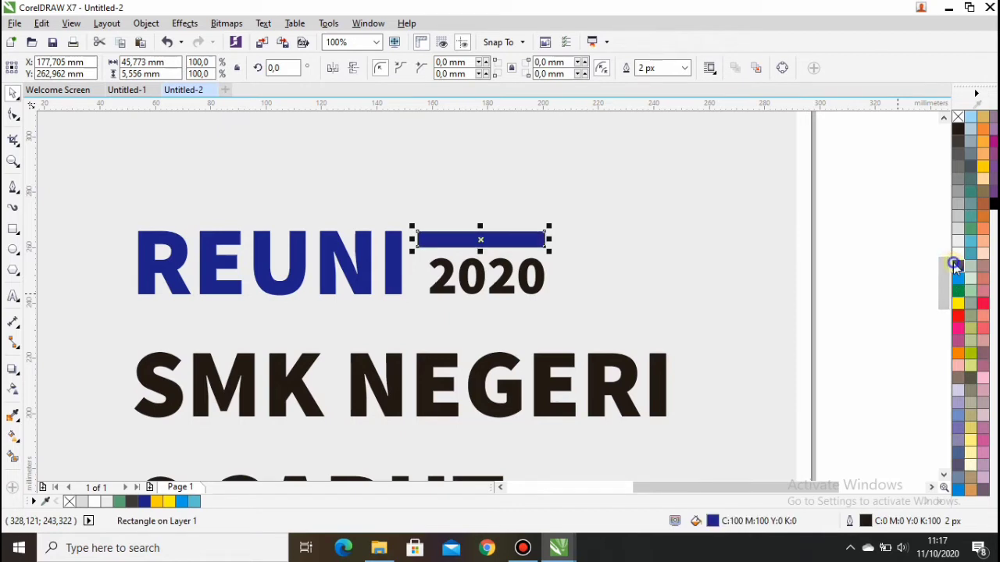
click(569, 278)
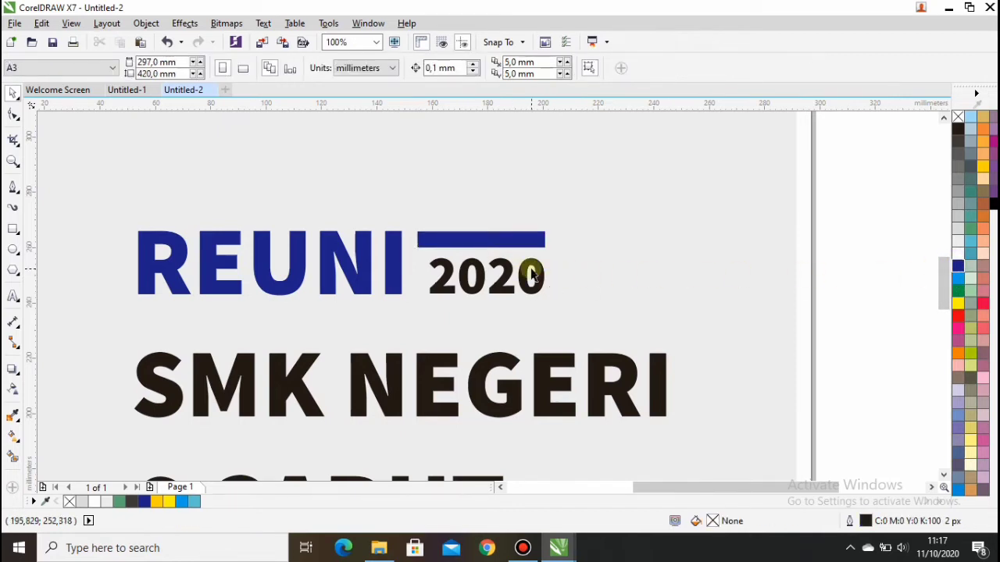
Colour the 2020 and SMK NEGERI text blue.
click(504, 282)
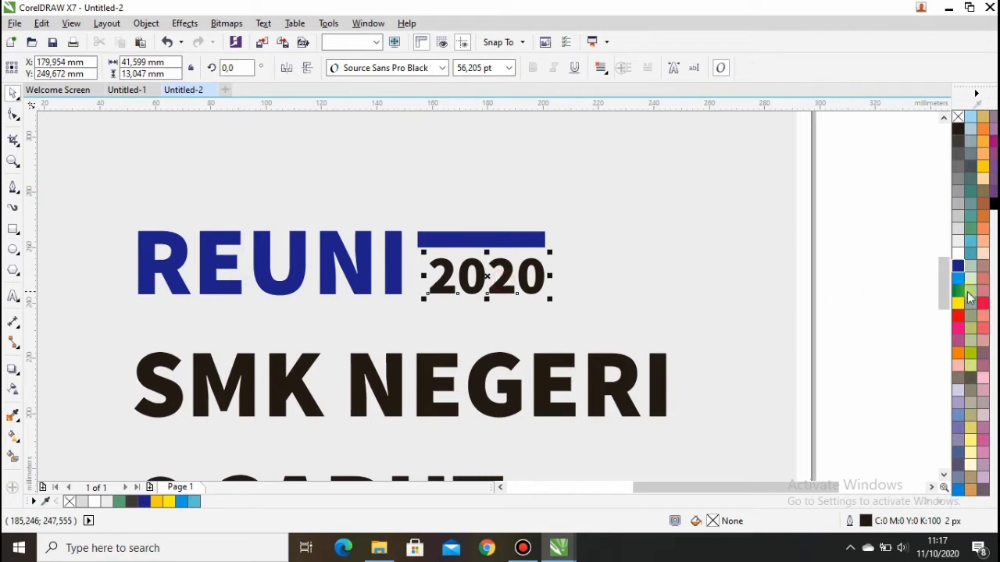
click(956, 267)
click(957, 266)
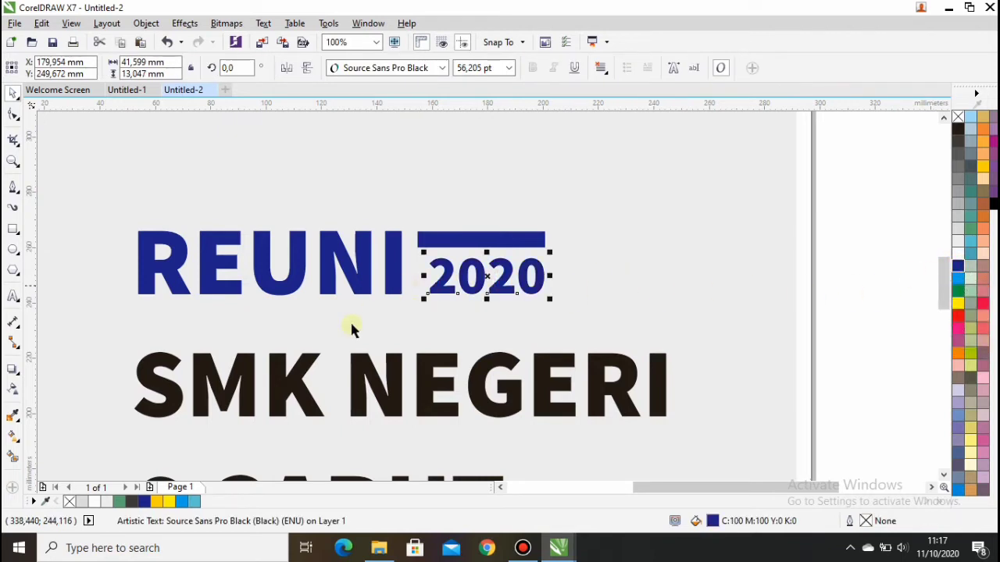
click(465, 386)
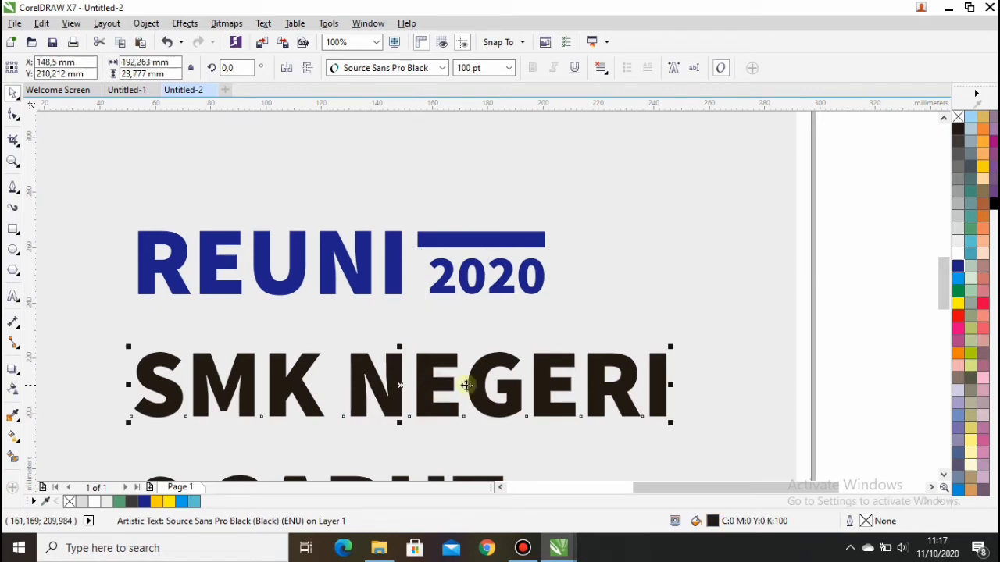
click(958, 266)
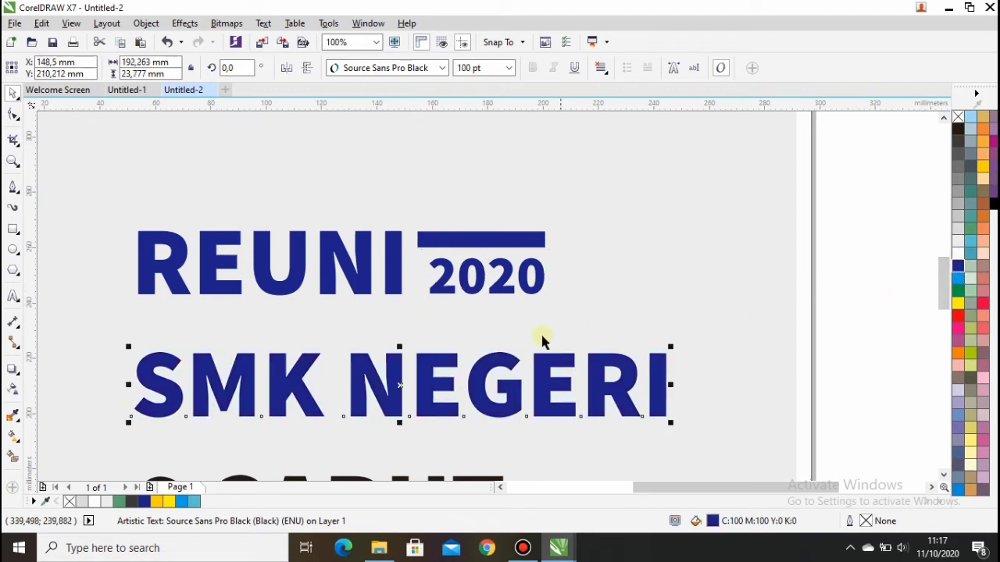
Move SMK NEGERI up closer to REUNI and 6 GARUT up beneath it.
scroll(511, 371, down, 2)
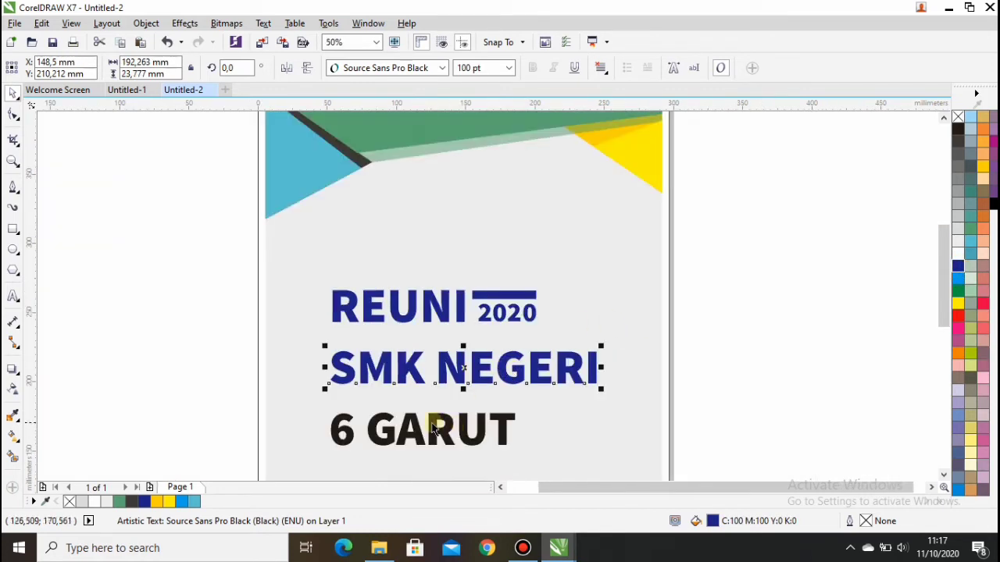
scroll(434, 424, up, 2)
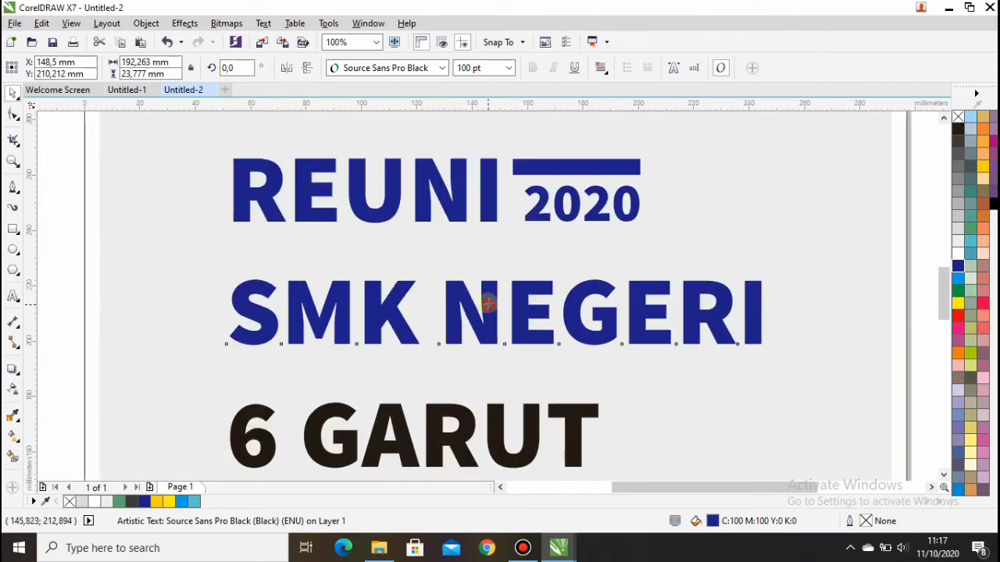
drag(490, 311, 482, 265)
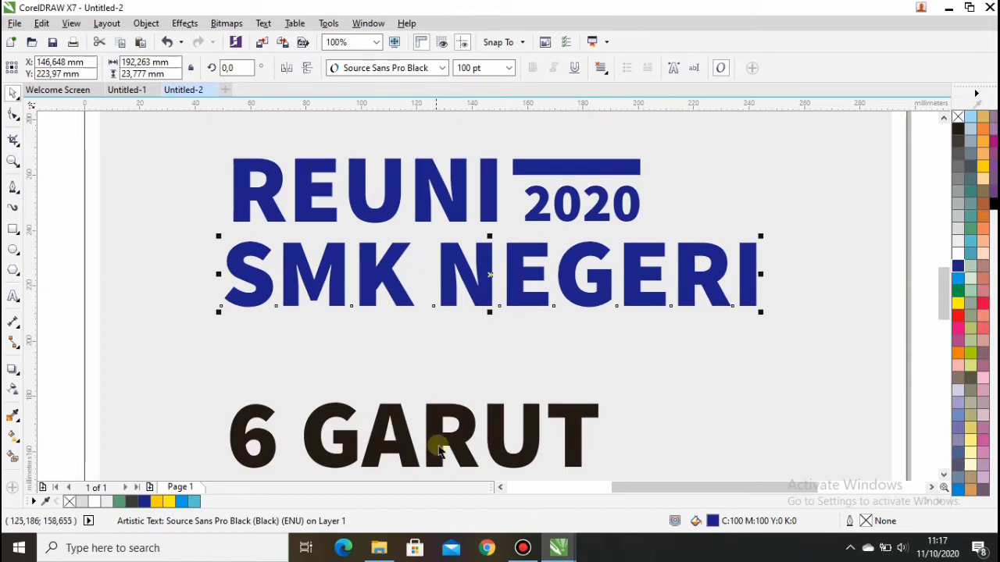
drag(438, 439, 592, 399)
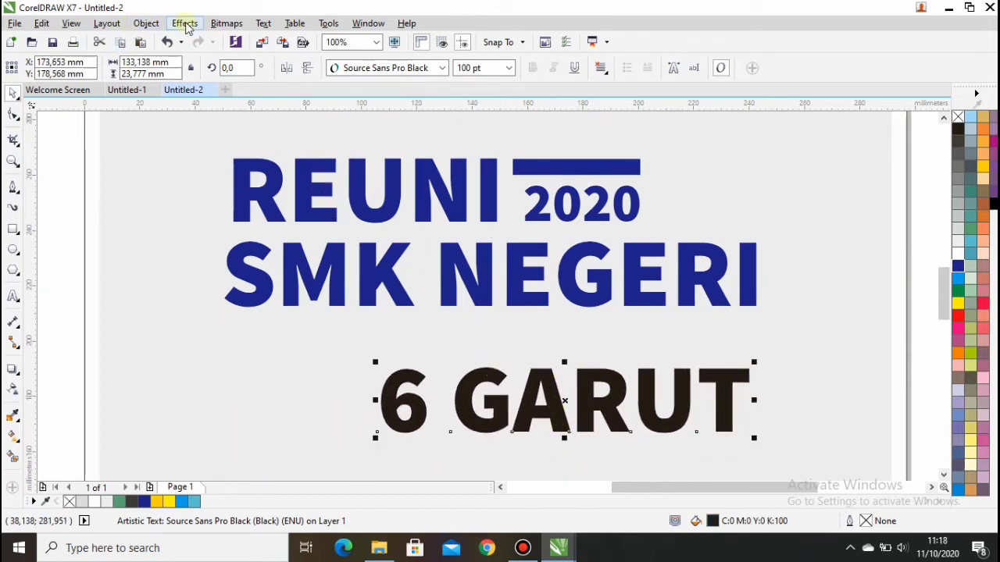
Break 6 GARUT apart and enlarge the 6 over SMK, blue with a white outline.
click(147, 24)
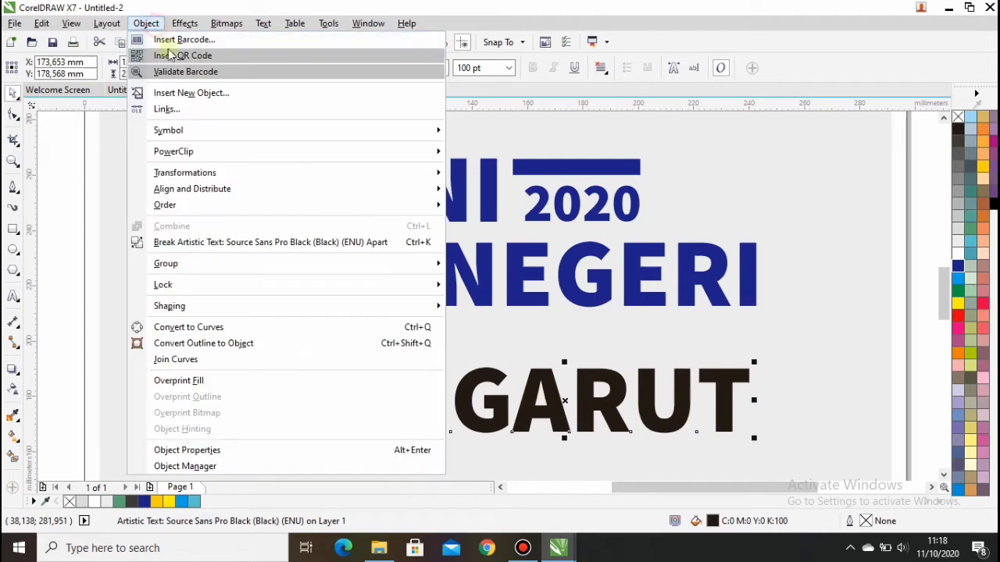
click(208, 243)
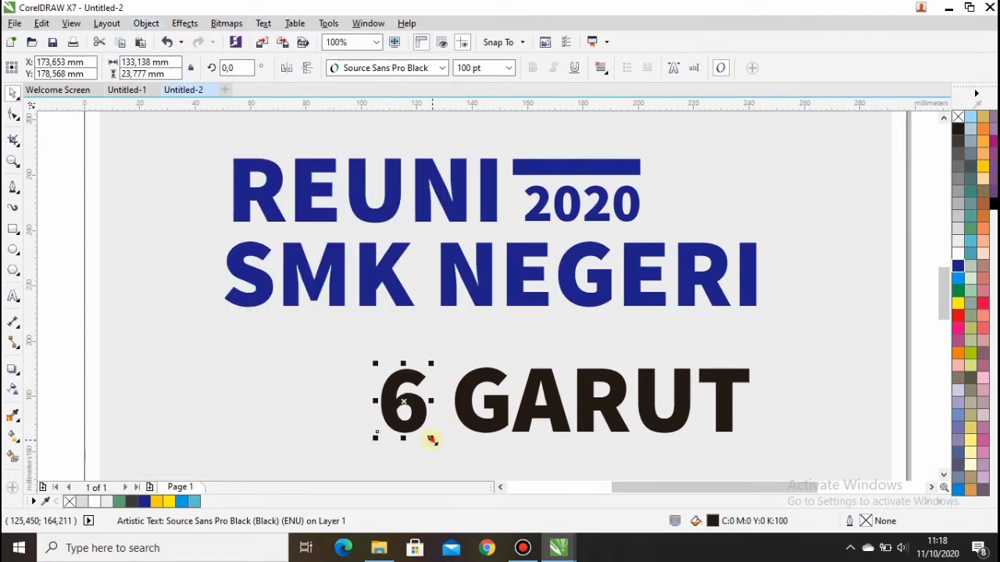
drag(430, 440, 469, 465)
drag(426, 414, 517, 442)
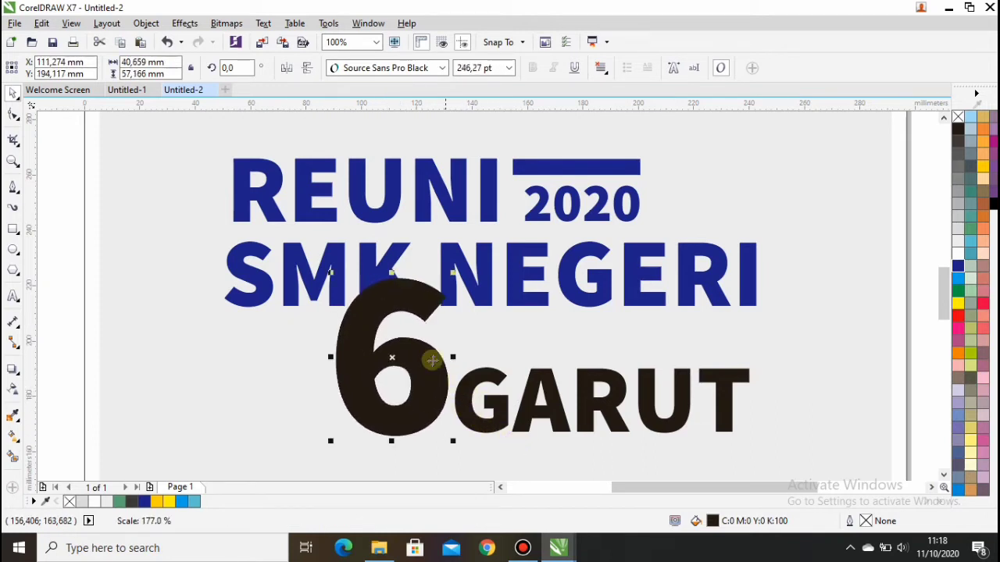
drag(423, 353, 380, 346)
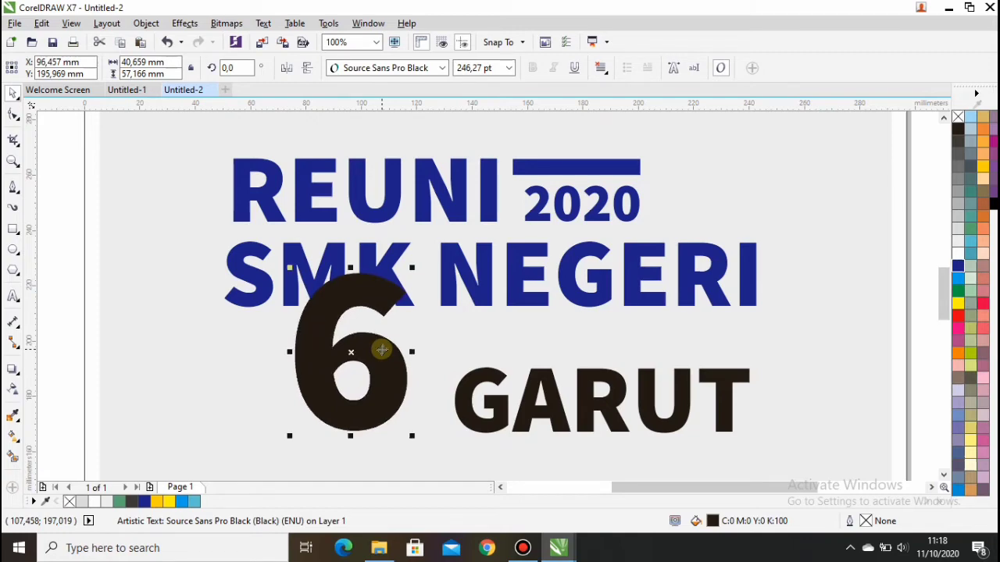
click(958, 268)
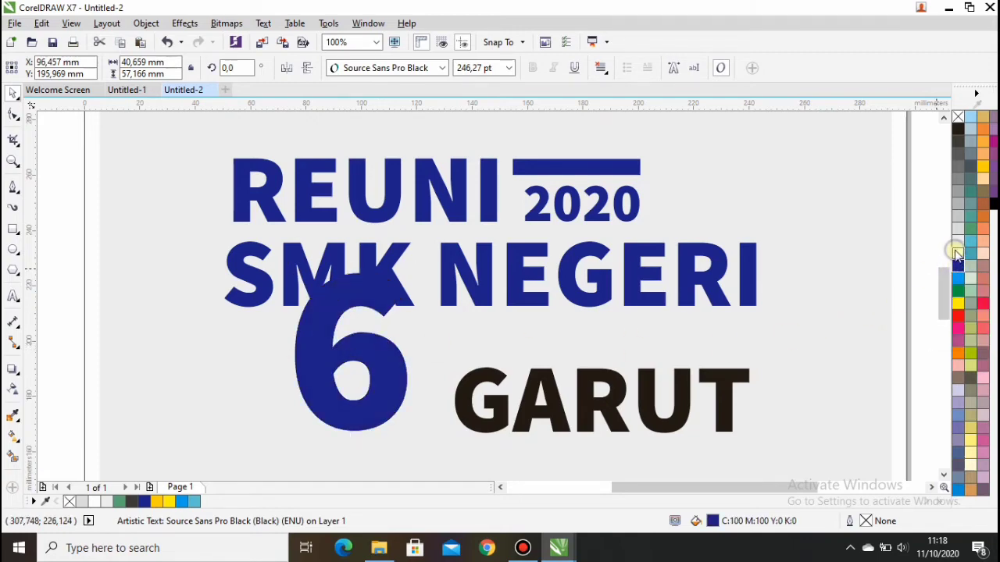
right_click(957, 255)
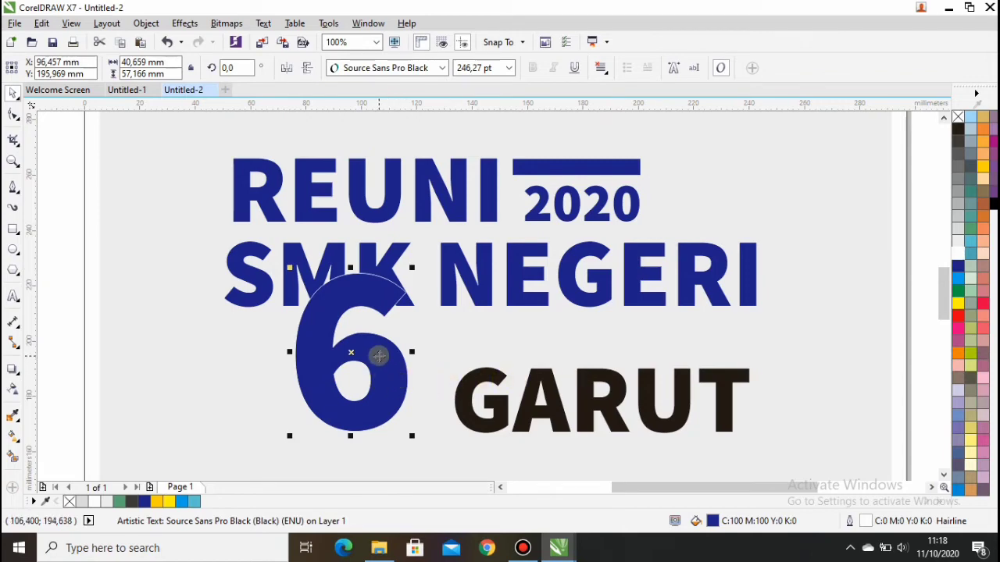
drag(374, 352, 373, 356)
Move GARUT up and left to sit beside the 6.
click(600, 400)
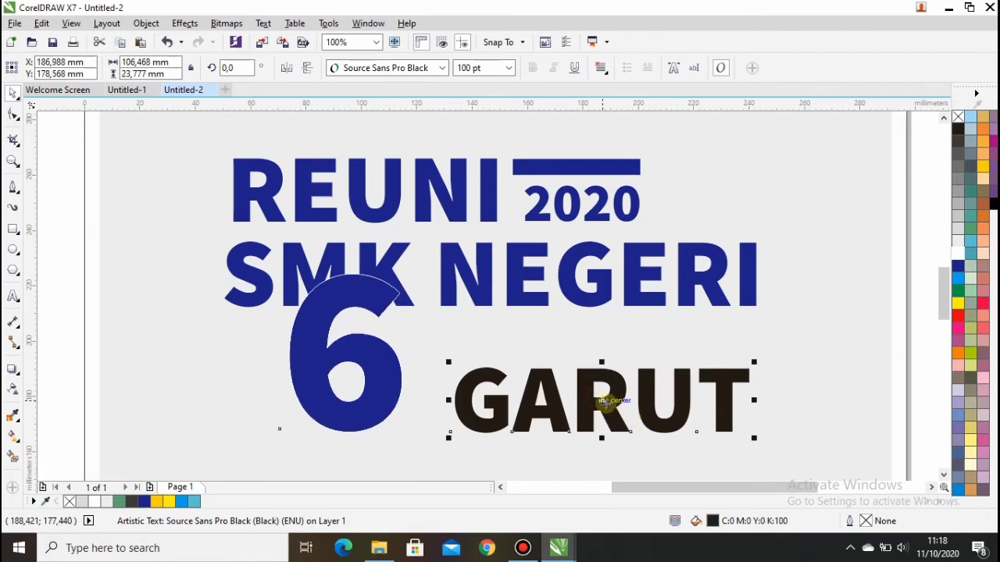
drag(600, 400, 587, 378)
drag(581, 377, 581, 379)
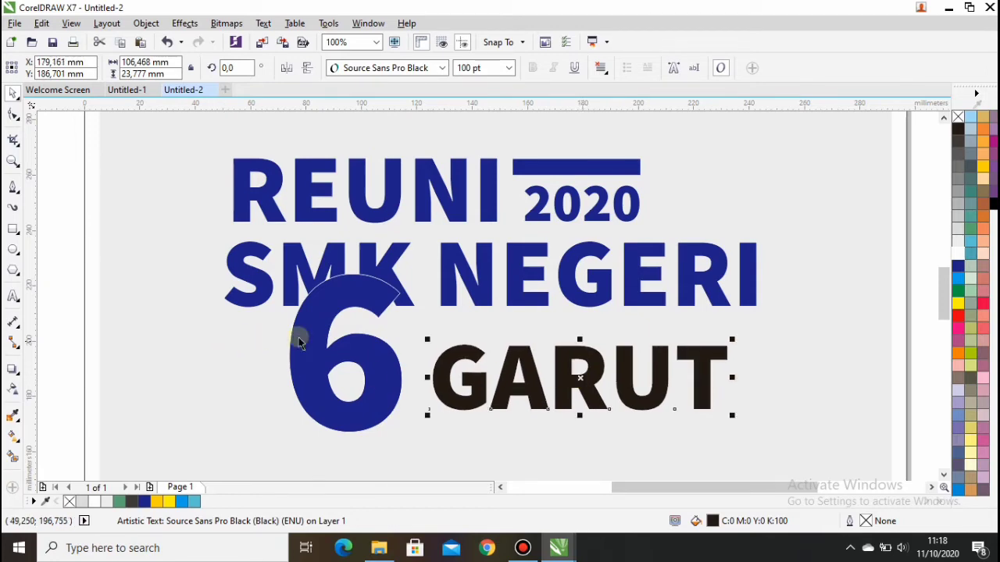
Put a dark blue rectangle behind GARUT and make the GARUT text white.
click(14, 229)
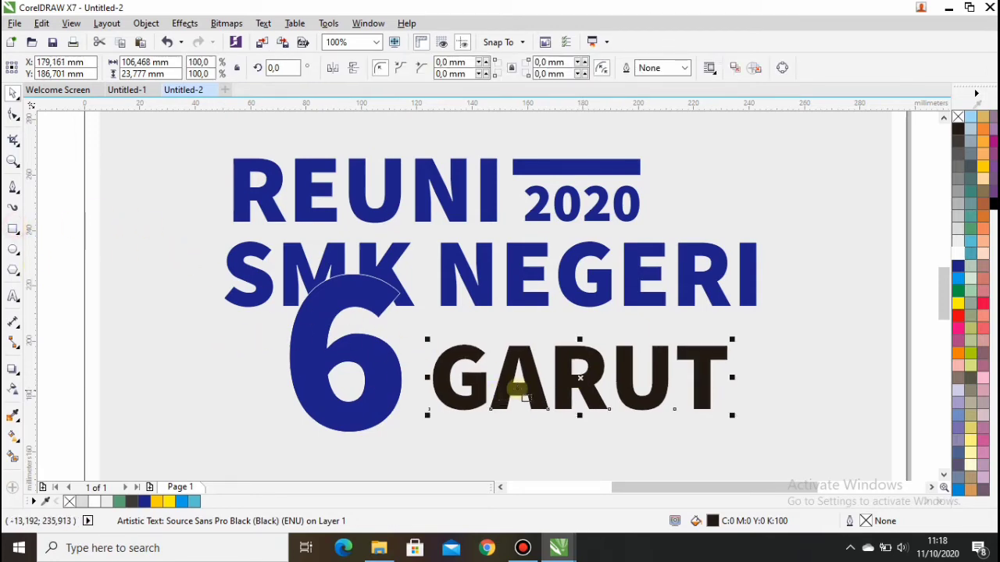
drag(424, 334, 741, 422)
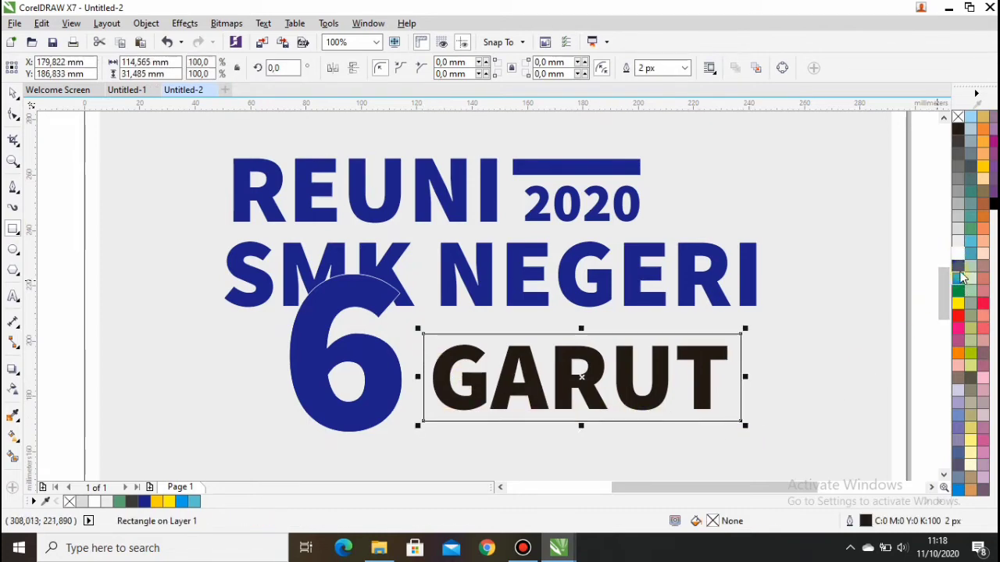
click(958, 267)
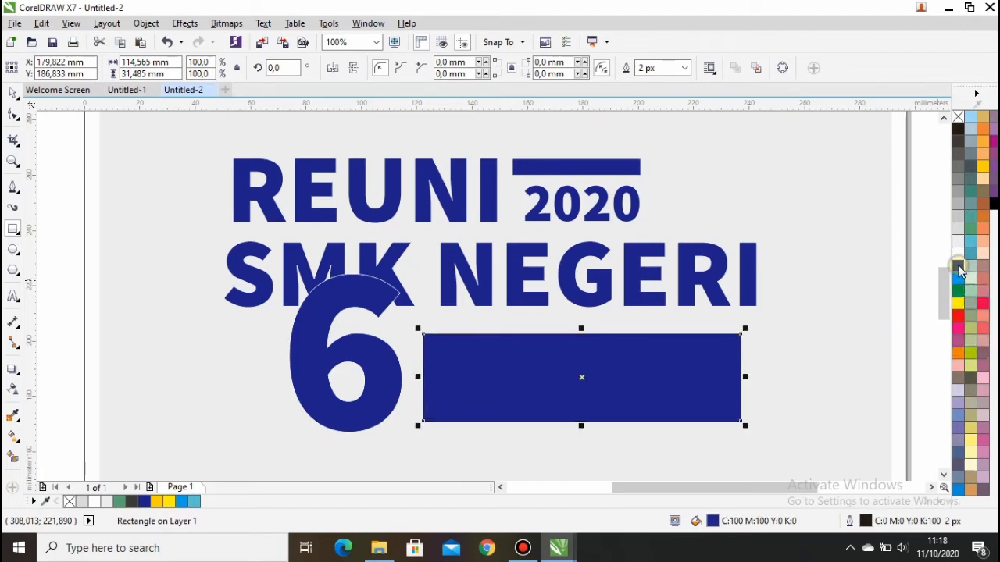
right_click(959, 267)
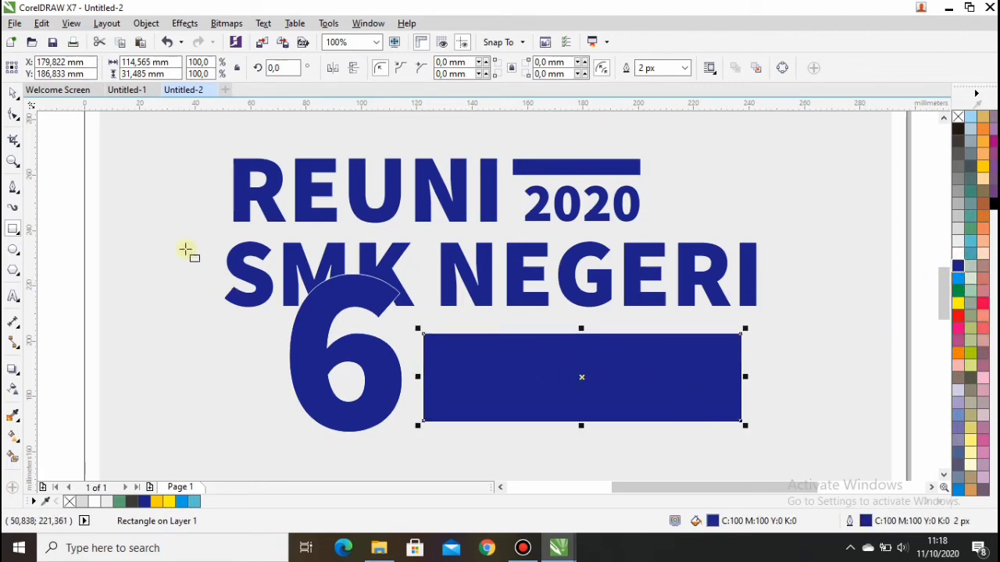
click(12, 94)
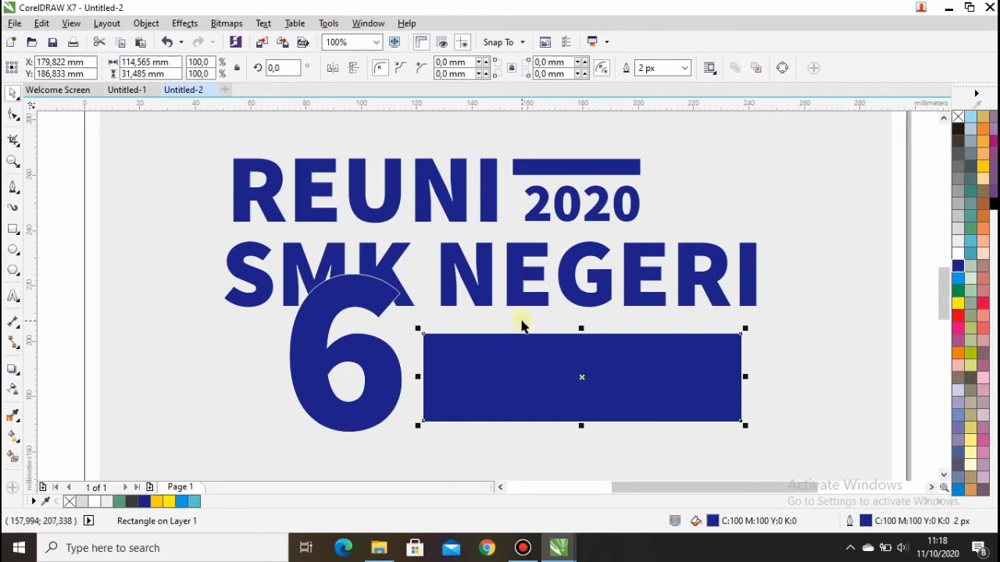
key(shift+Page_Down)
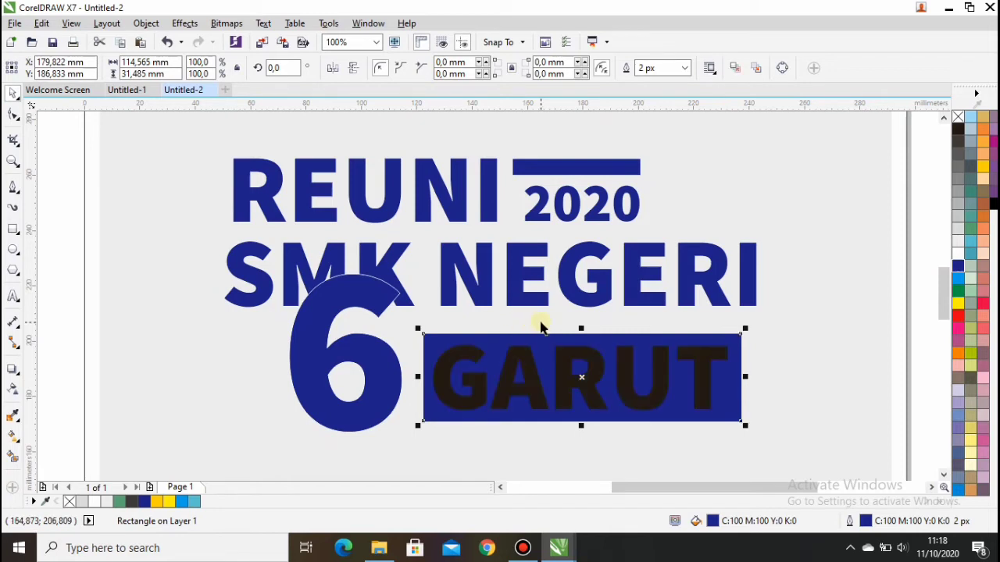
click(577, 361)
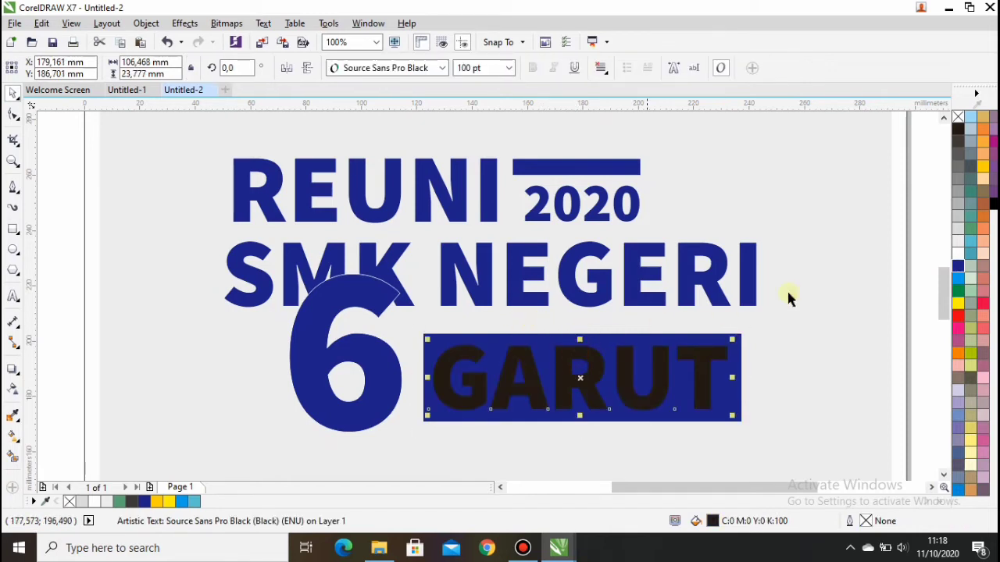
click(958, 253)
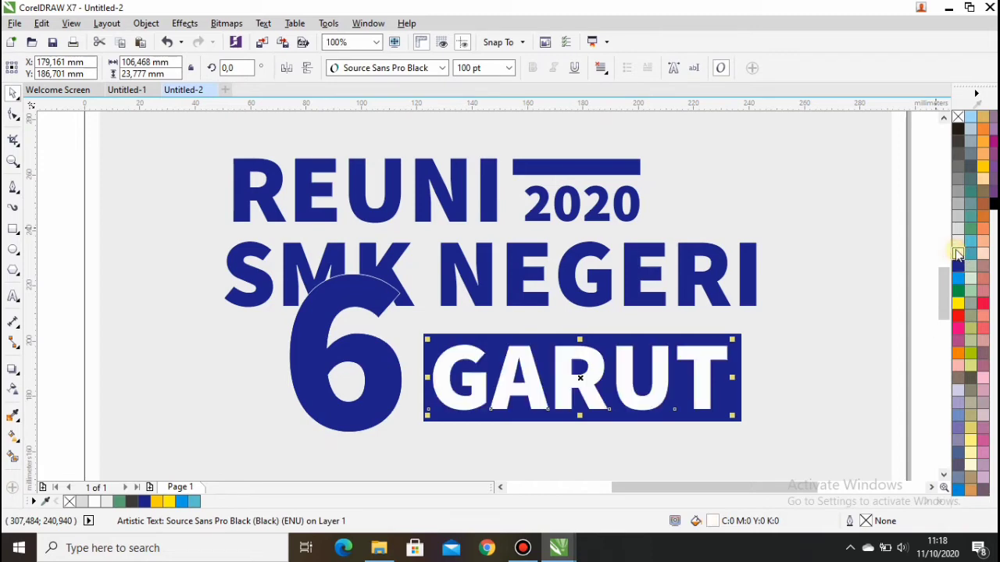
Group GARUT with its rectangle, first undoing an accidental lock on both.
drag(416, 317, 750, 436)
right_click(637, 376)
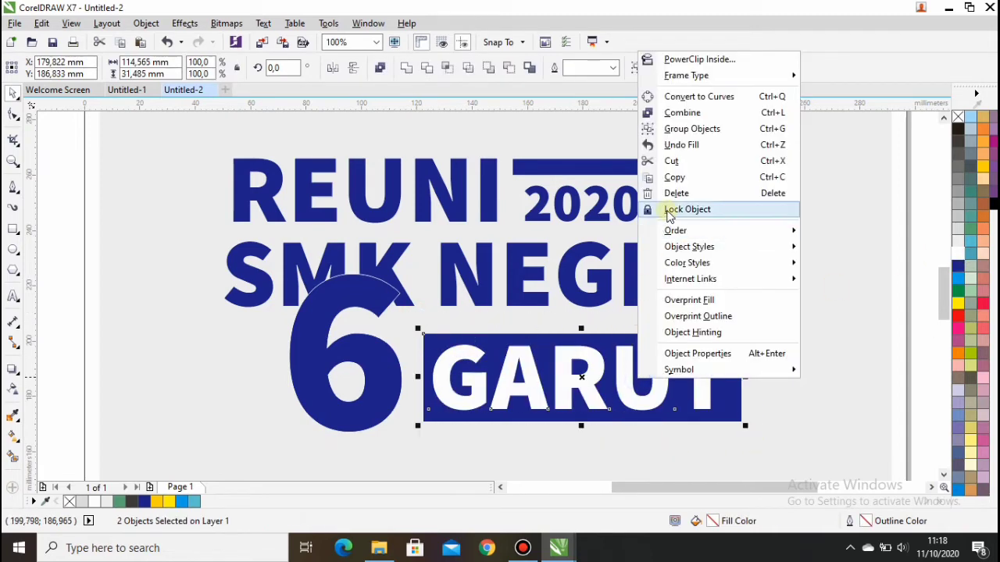
click(666, 211)
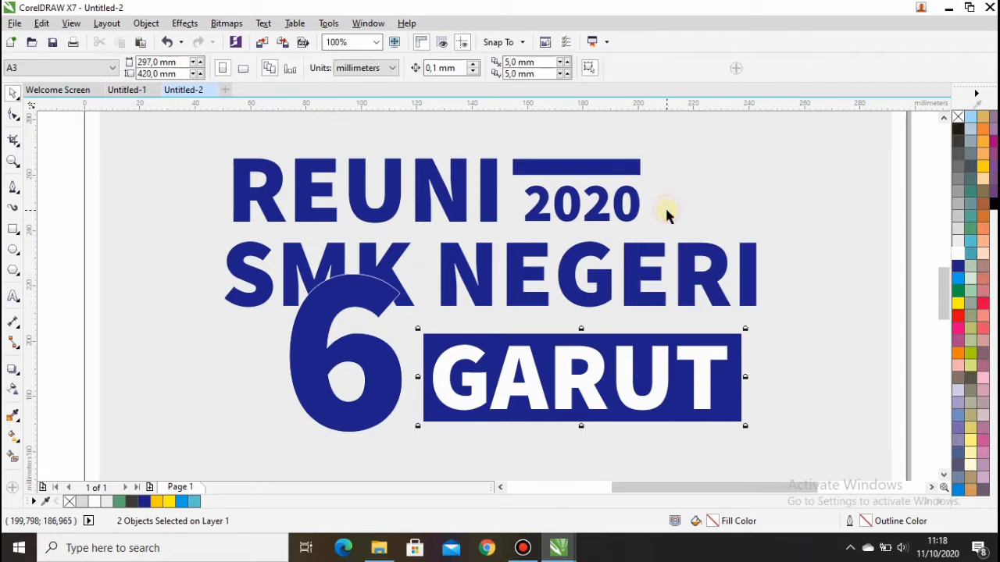
right_click(617, 367)
click(665, 374)
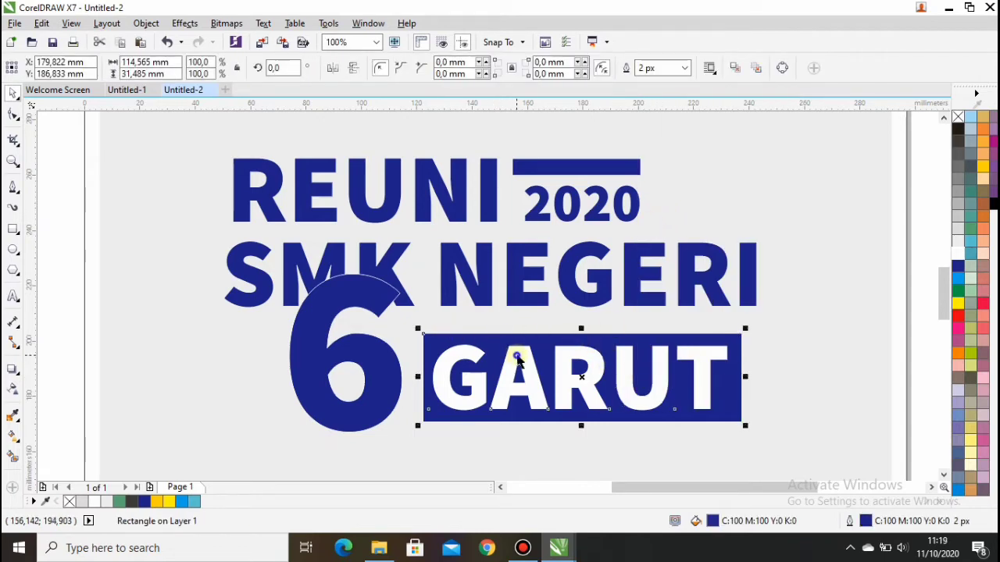
right_click(550, 344)
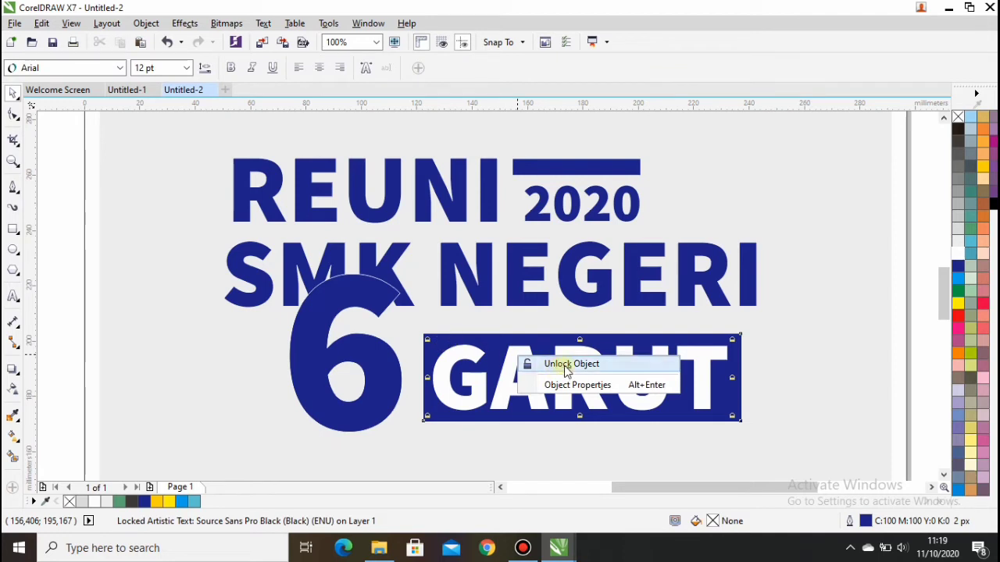
click(564, 365)
drag(419, 327, 726, 414)
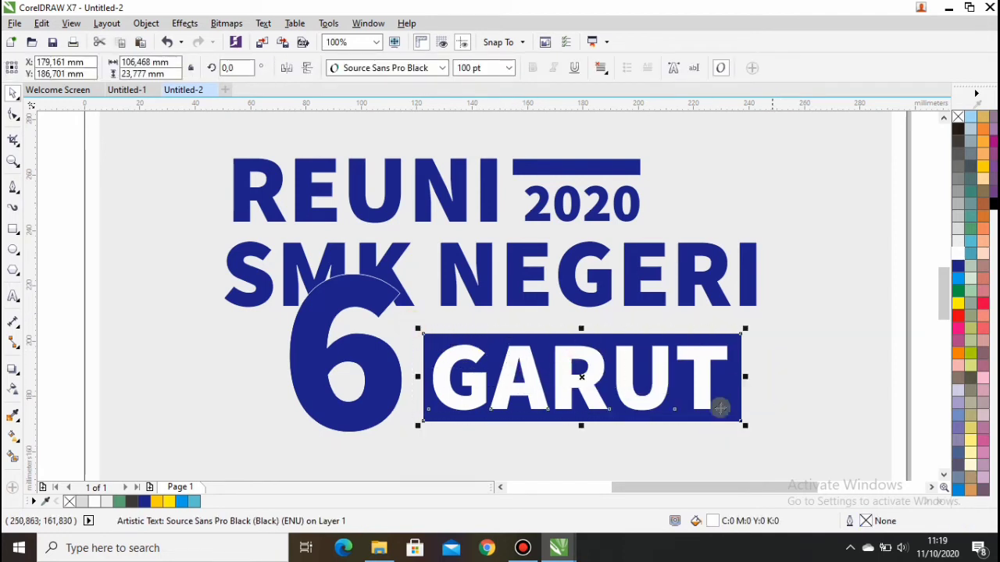
right_click(590, 377)
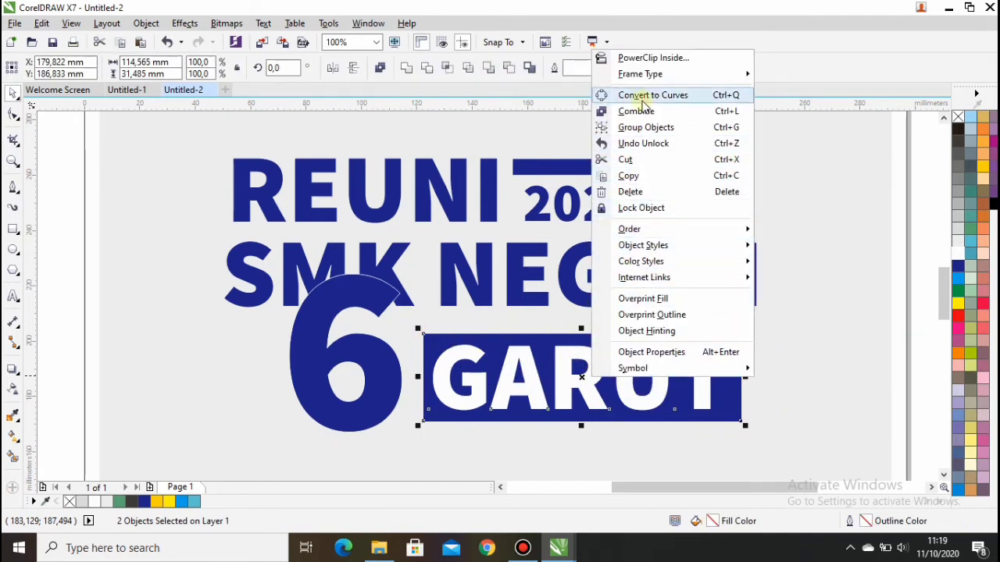
click(638, 127)
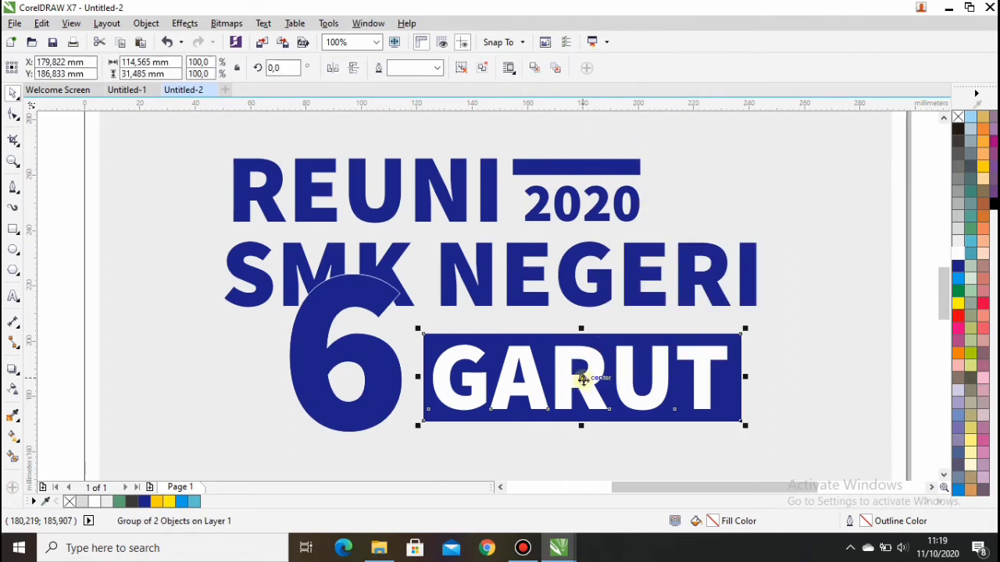
Group the six title objects, move the group up under the header, and zoom to page height.
mouse_move(582, 379)
mouse_down()
mouse_move(578, 361)
mouse_move(582, 372)
mouse_up()
scroll(584, 375, down, 1)
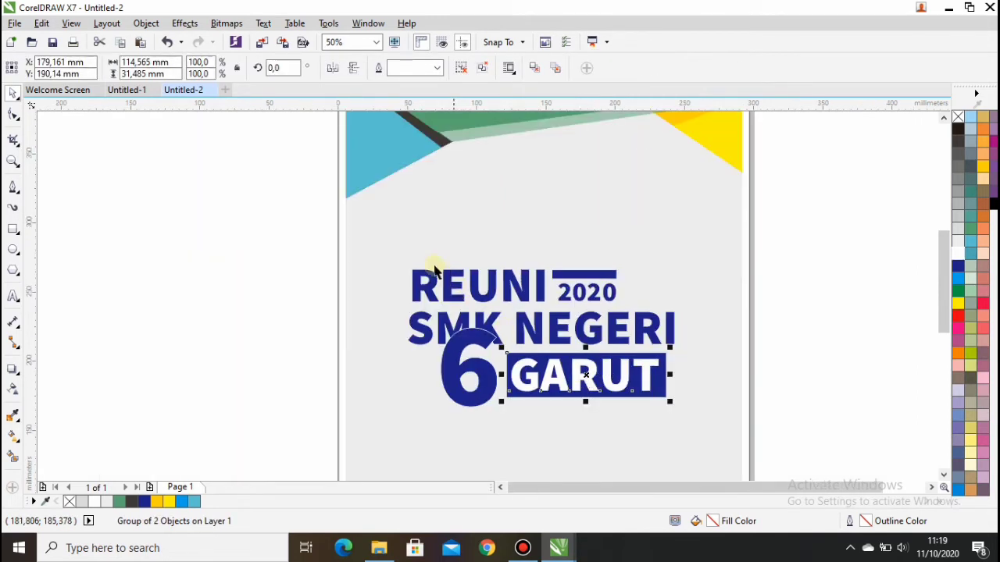
drag(396, 245, 685, 426)
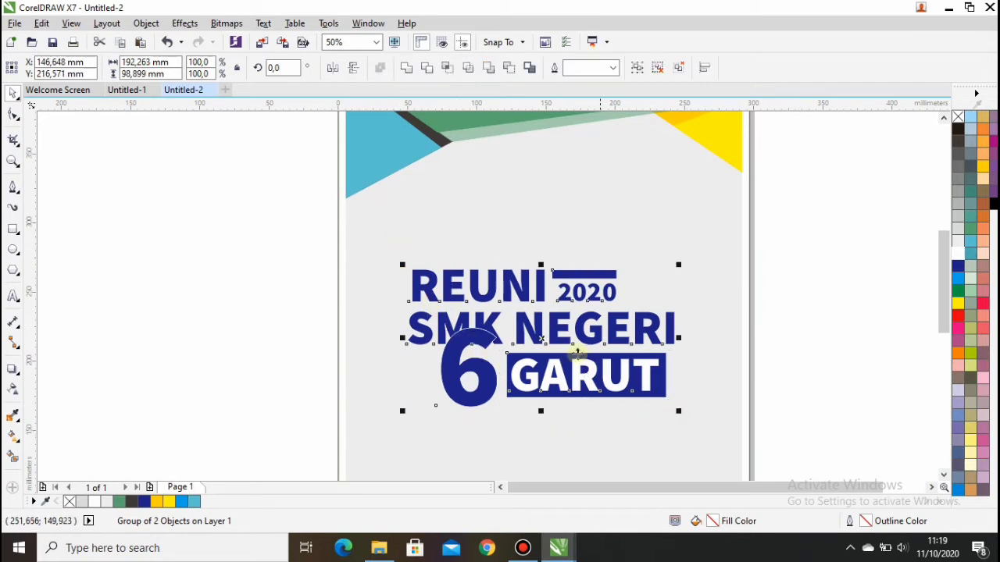
right_click(543, 341)
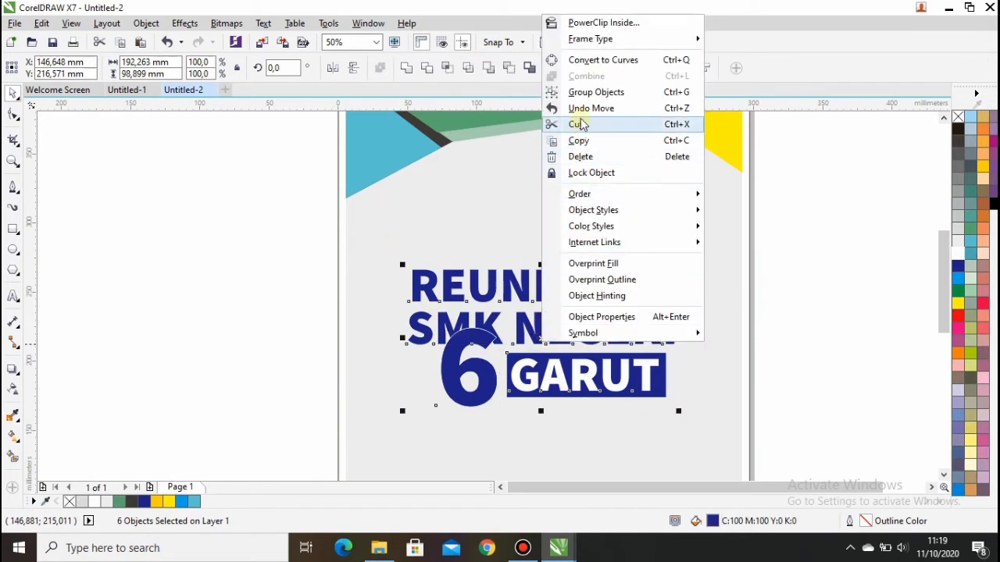
click(586, 93)
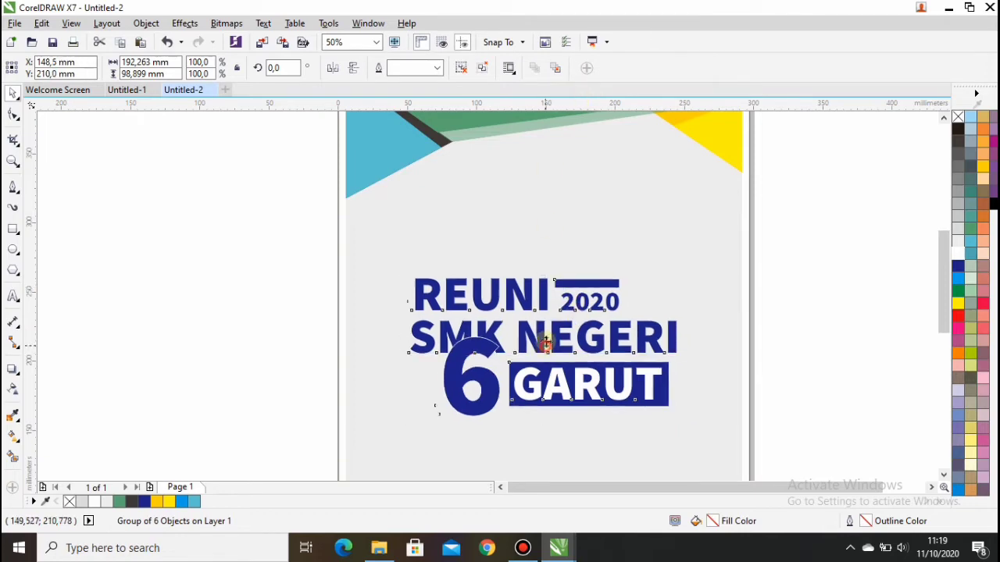
drag(544, 339, 566, 231)
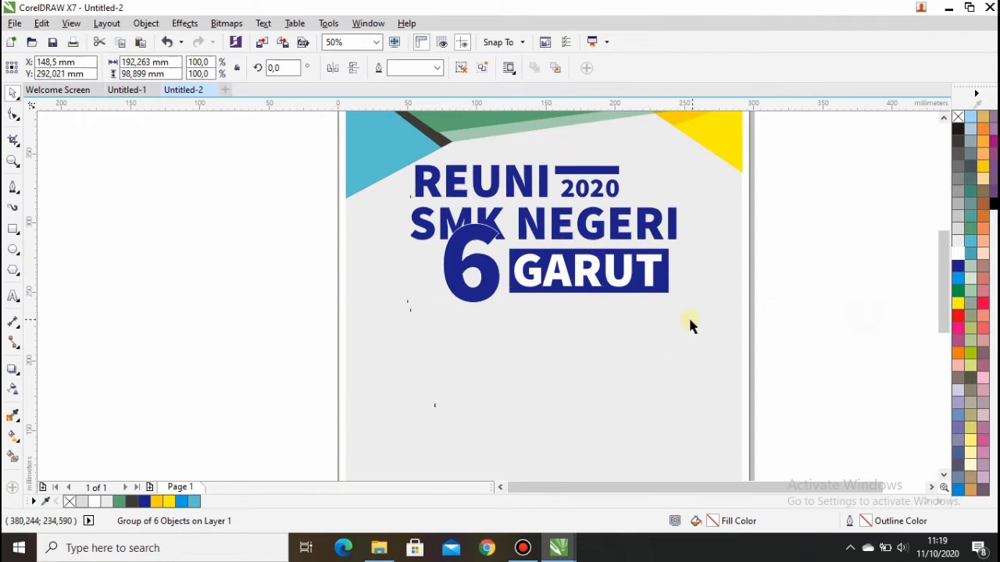
scroll(689, 320, down, 1)
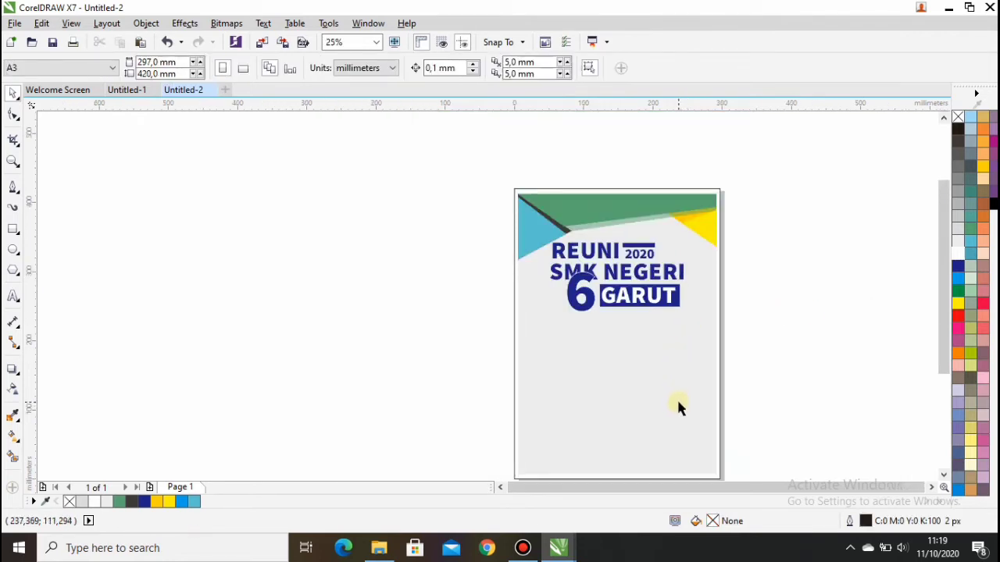
click(376, 43)
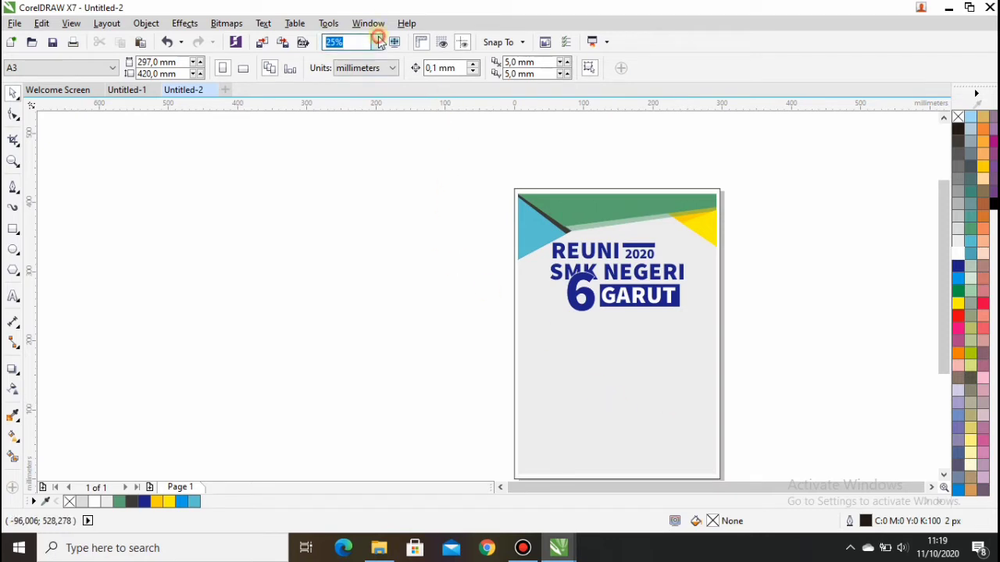
click(367, 98)
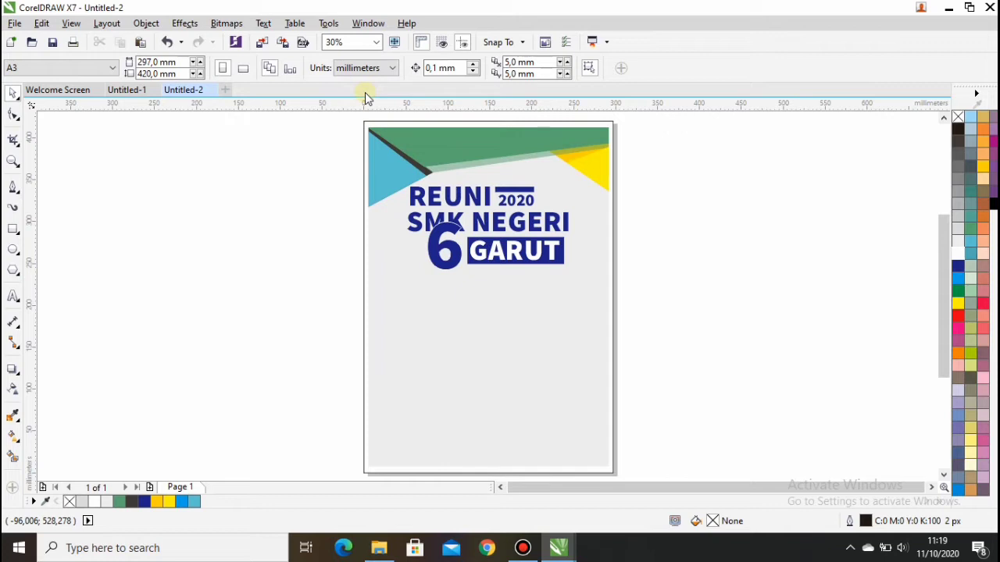
Add ANGKATAN2018 in Something Looks Natural and place it centred just beneath GARUT.
click(22, 296)
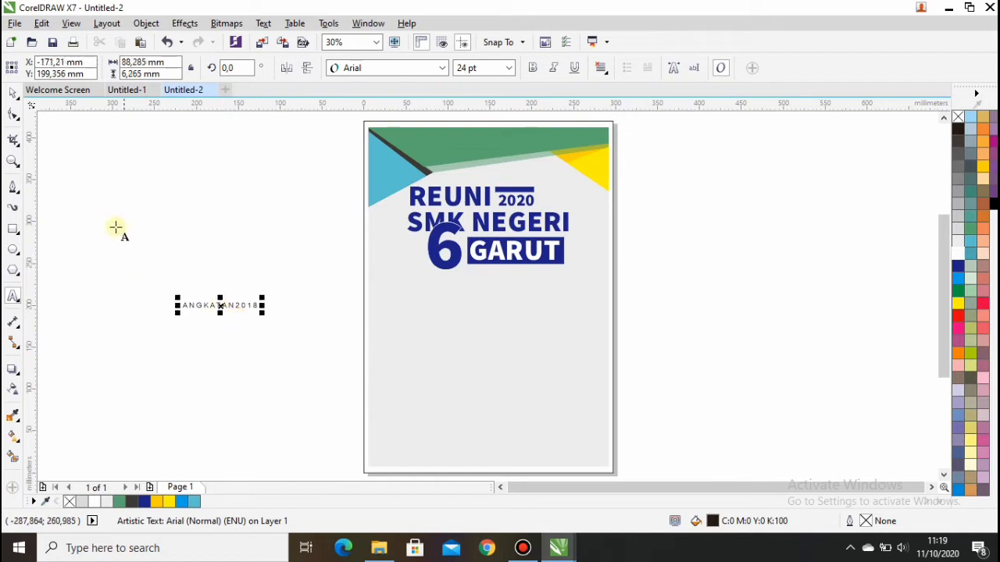
click(14, 93)
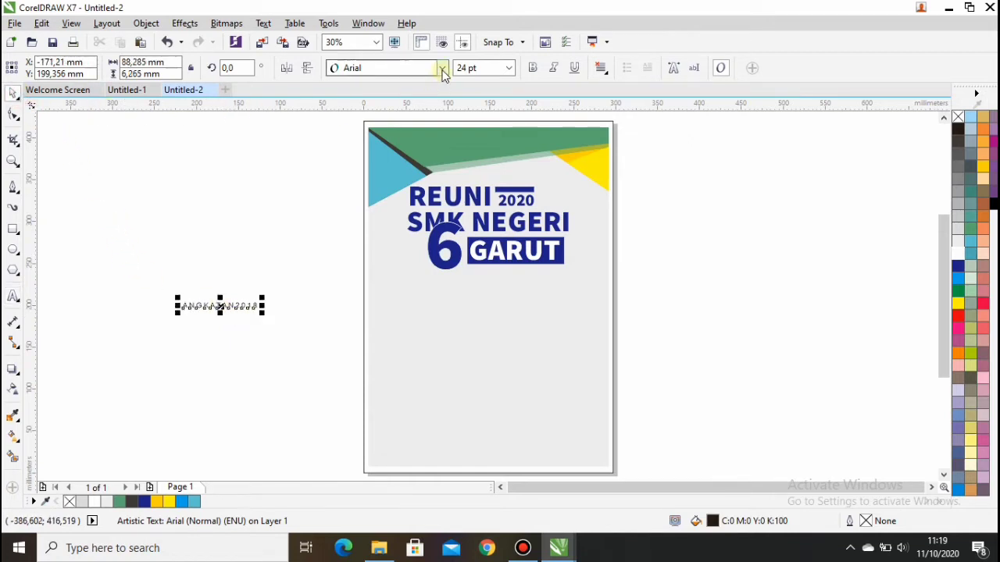
click(442, 68)
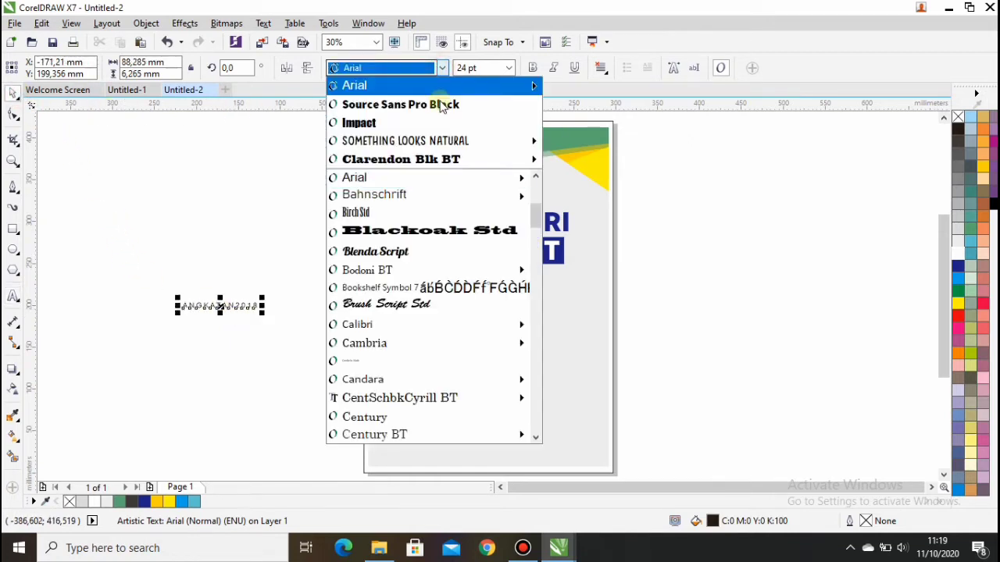
click(406, 141)
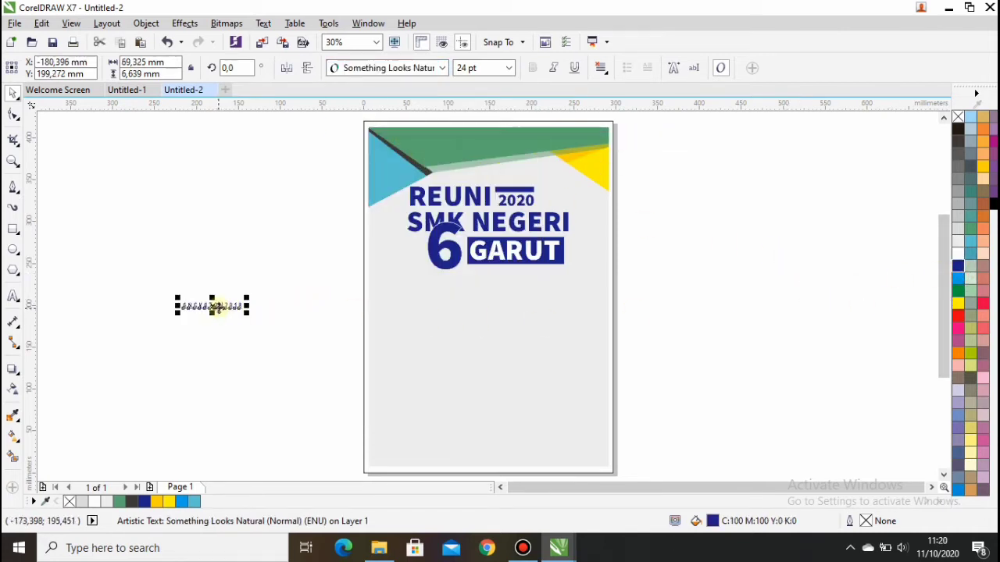
drag(217, 306, 603, 294)
scroll(526, 294, up, 2)
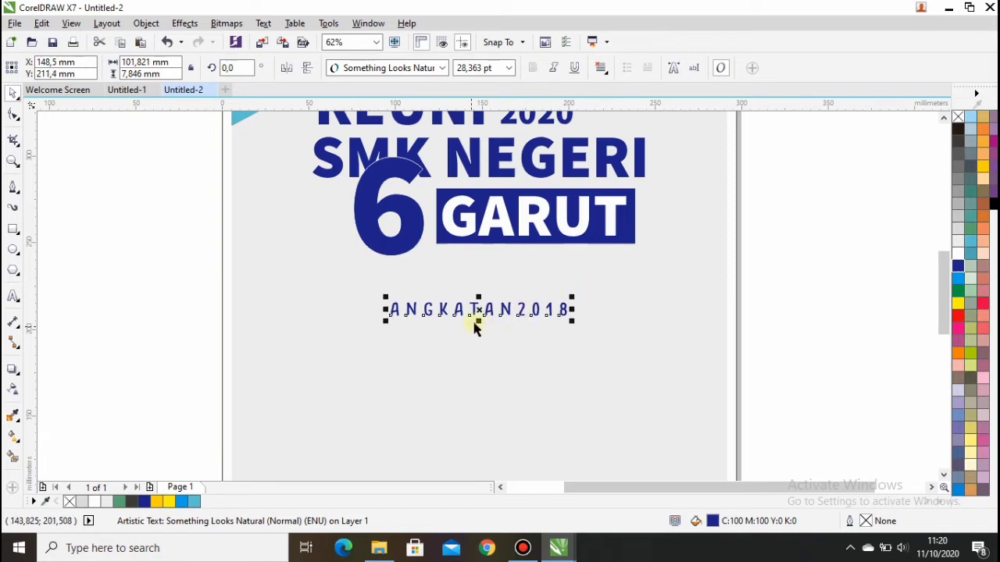
drag(479, 308, 488, 271)
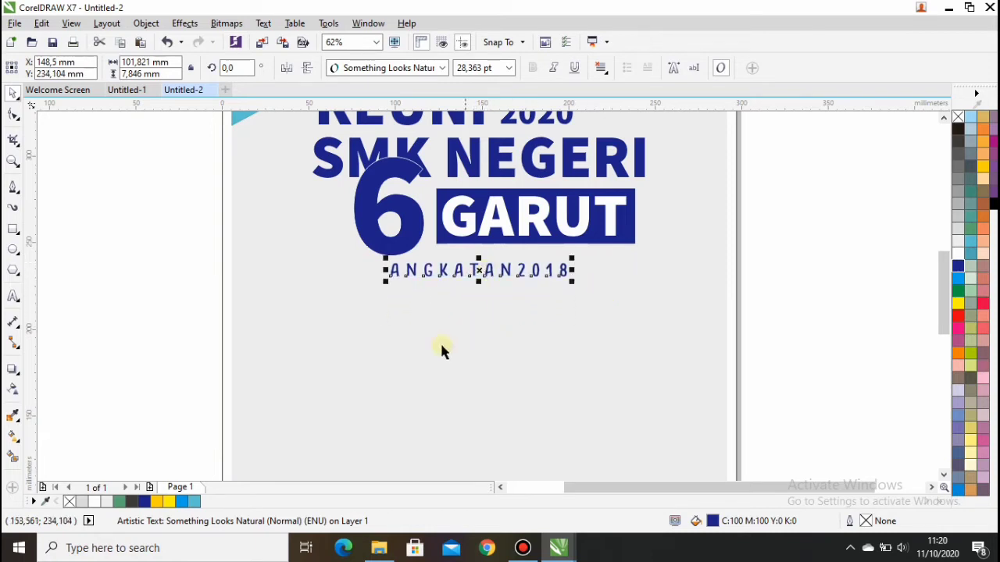
scroll(440, 343, down, 1)
click(283, 299)
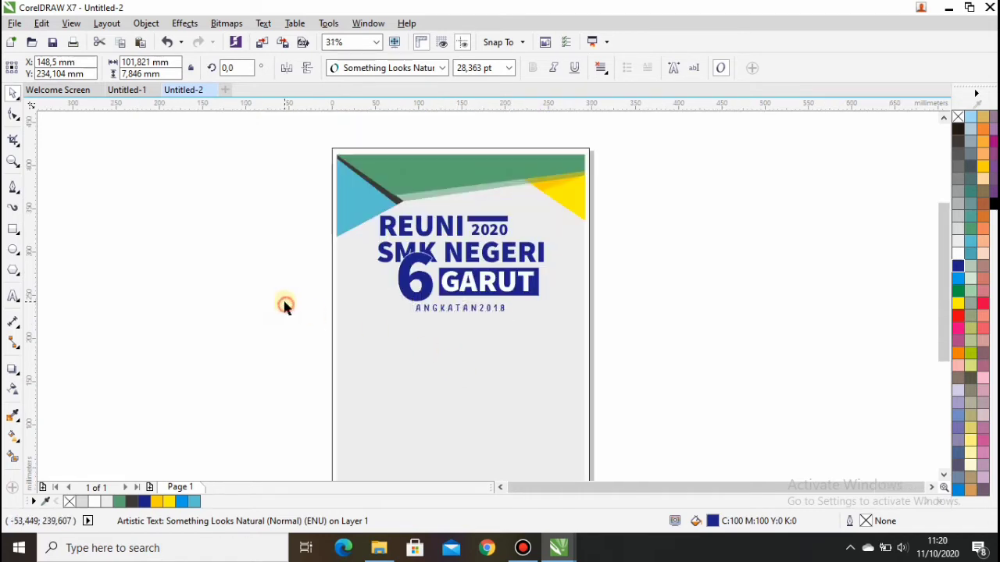
Type the two-line tagline MERANGKAI KISAH / MENJALIN SILATURAHMI beside the page.
click(12, 296)
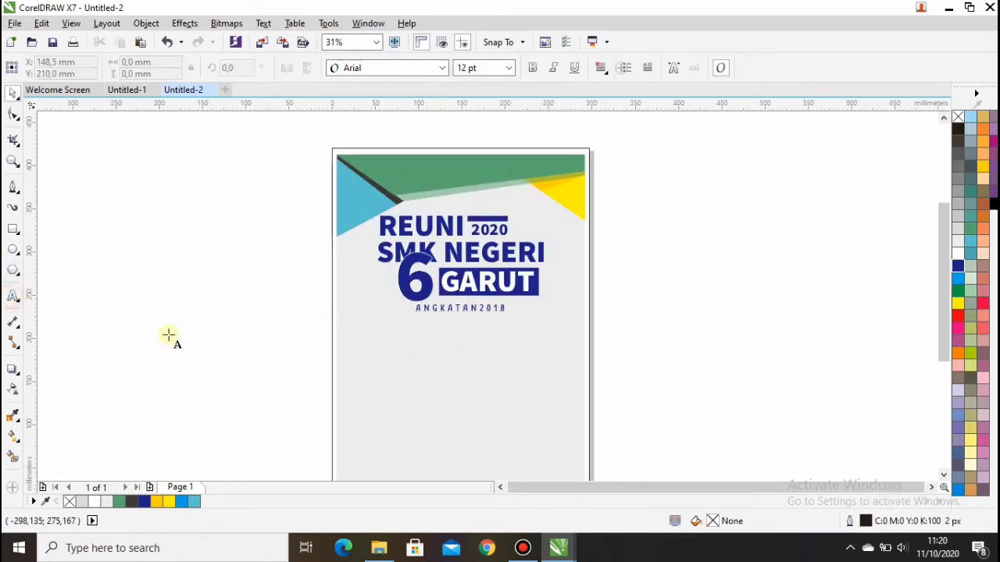
click(179, 335)
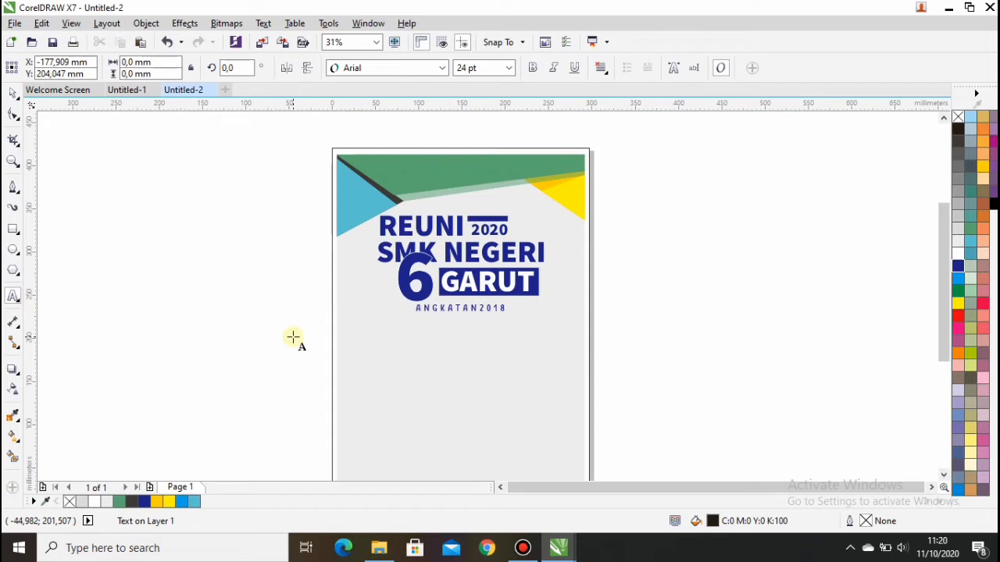
text(MENJALIN SILATURAHMI)
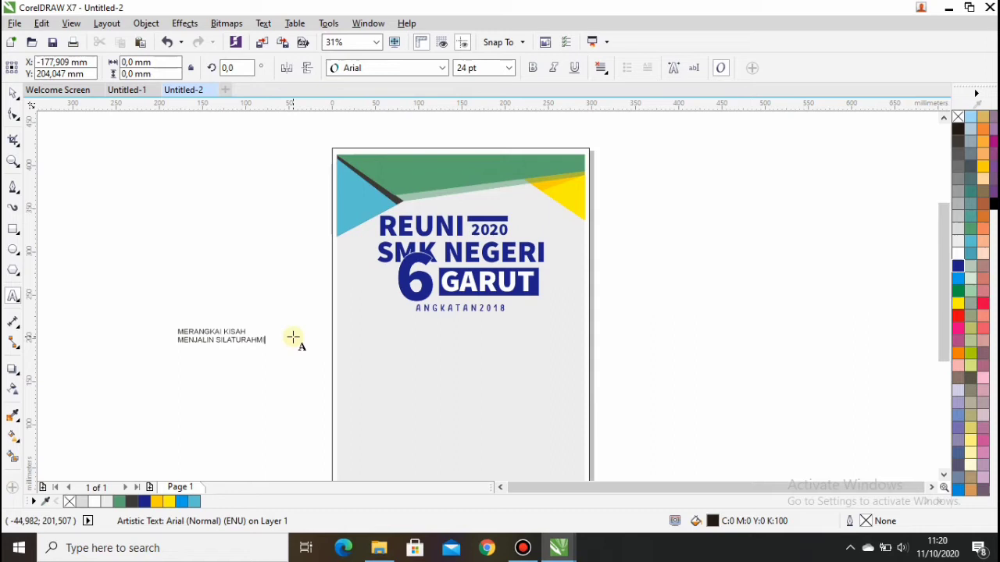
key(Escape)
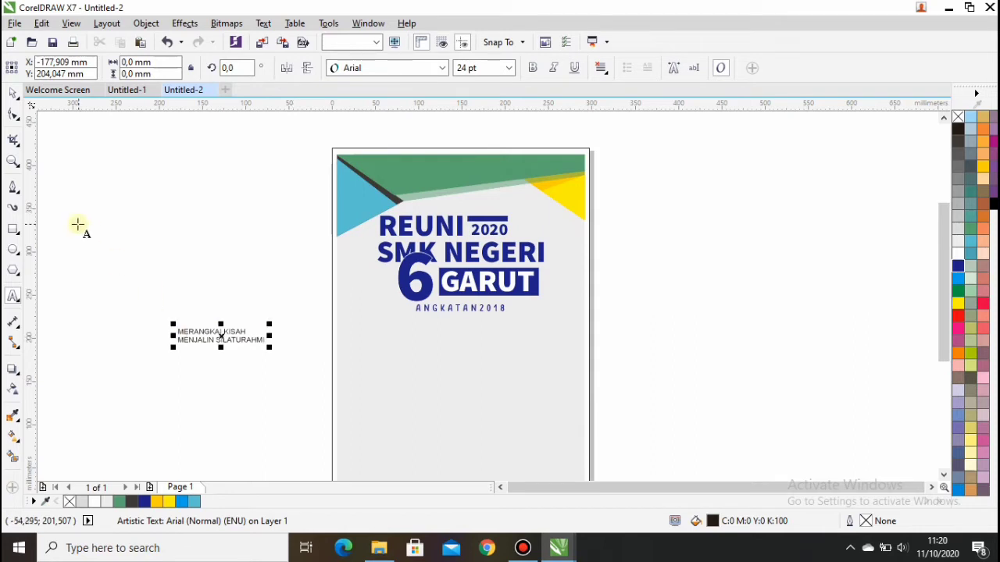
click(14, 92)
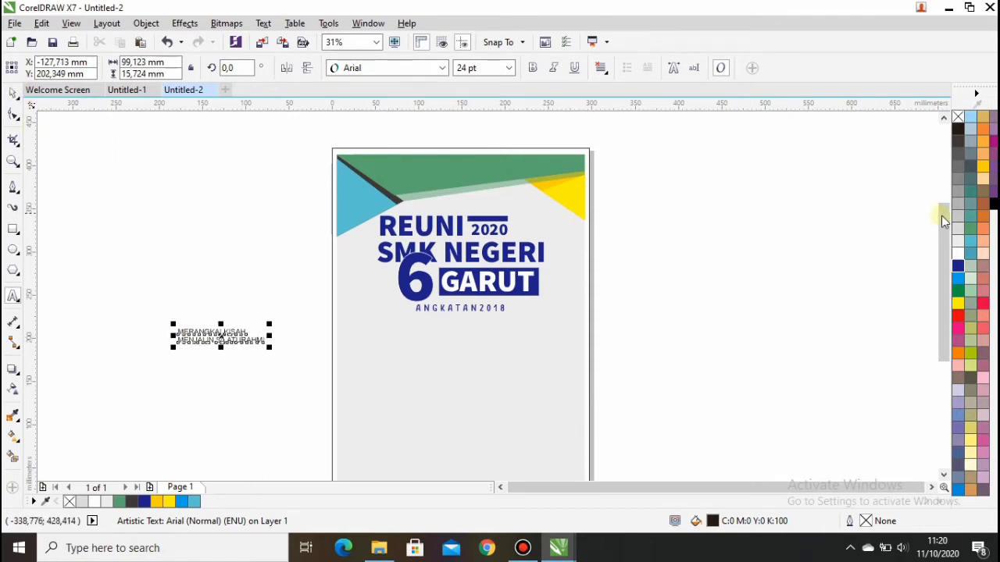
Make the tagline golden yellow Source Sans Pro Black, centre-aligned and centred on the page.
click(958, 303)
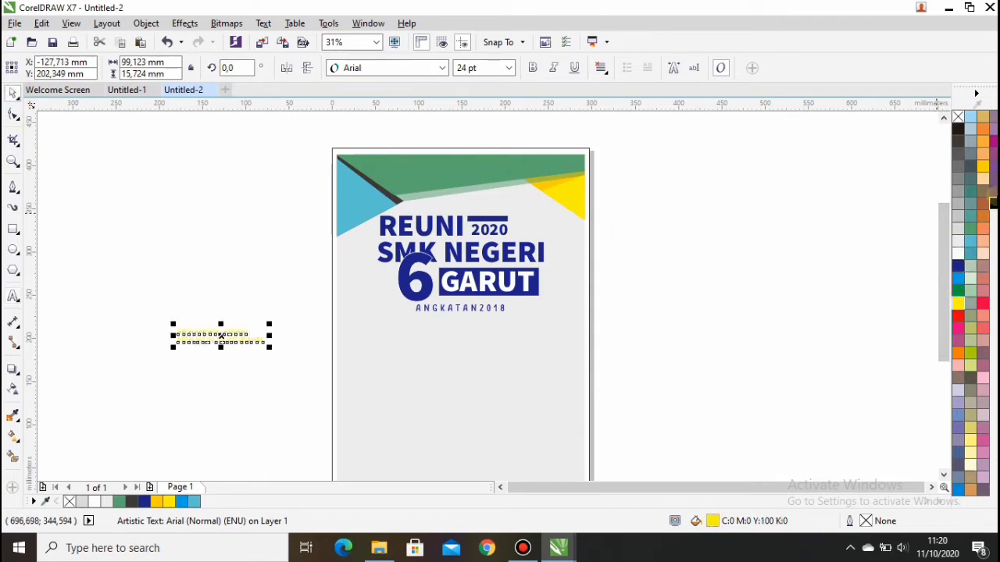
click(983, 166)
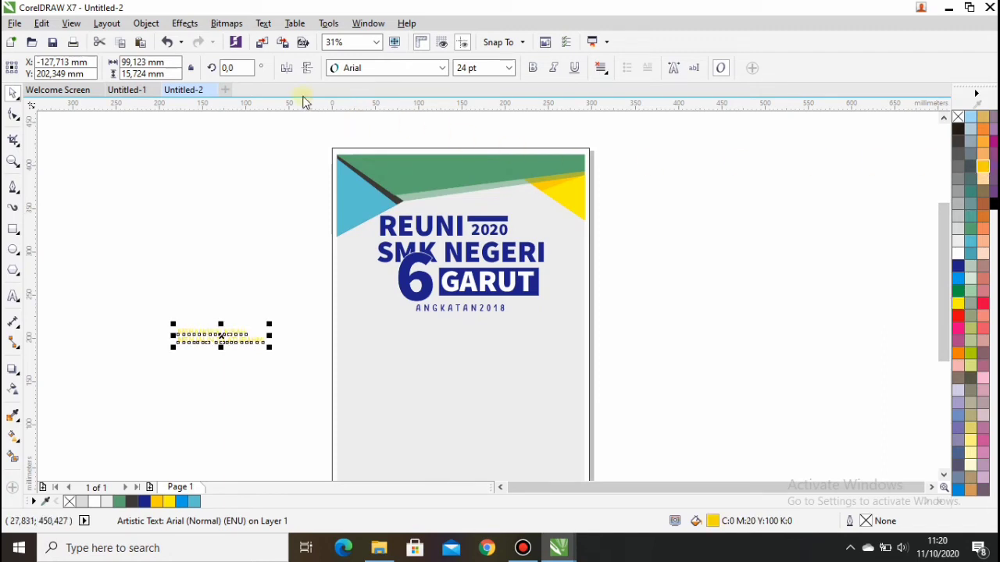
click(443, 68)
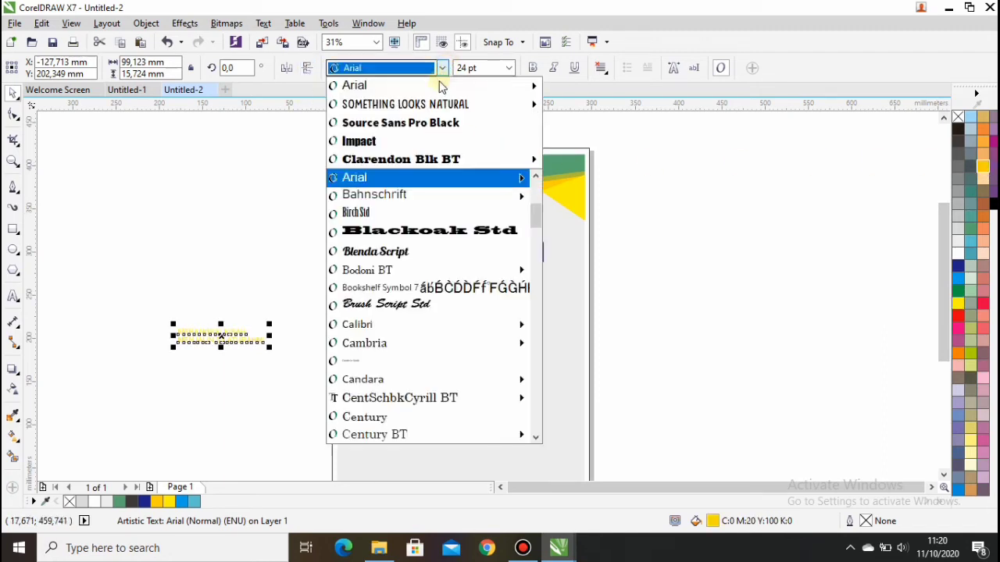
click(408, 125)
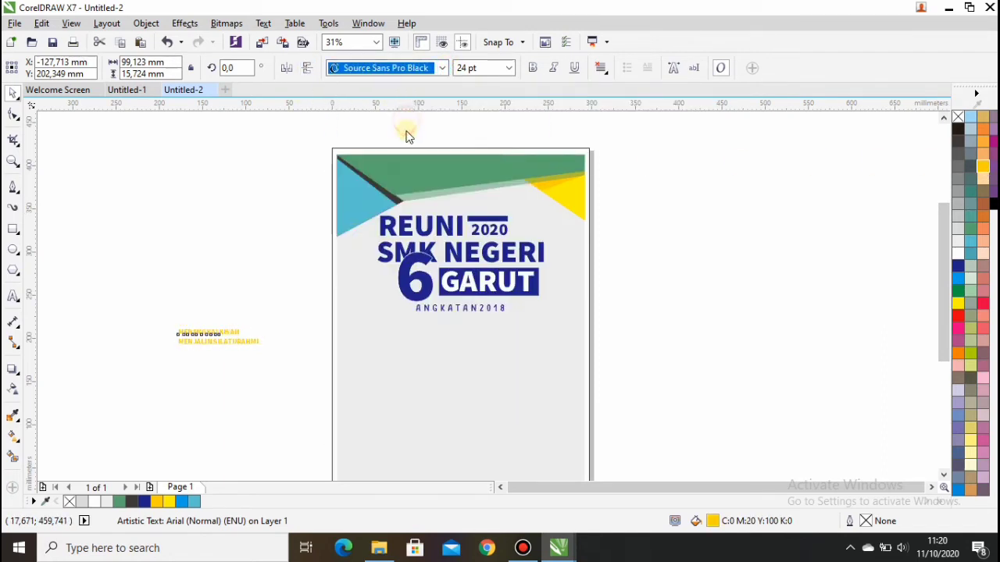
click(601, 69)
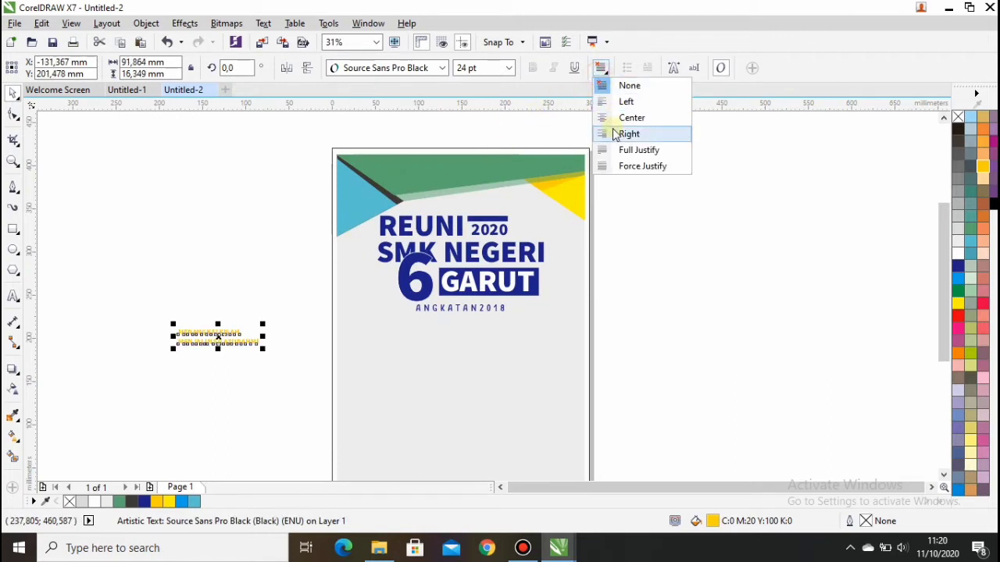
click(614, 118)
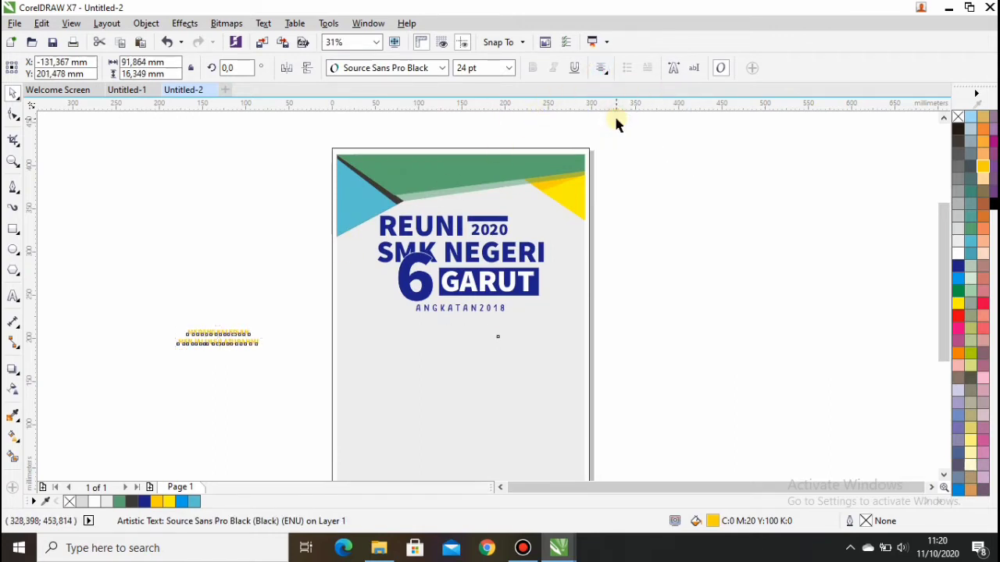
key(p)
Enlarge the tagline to 195 mm wide and place it just under ANGKATAN2018.
drag(508, 343, 569, 359)
click(497, 334)
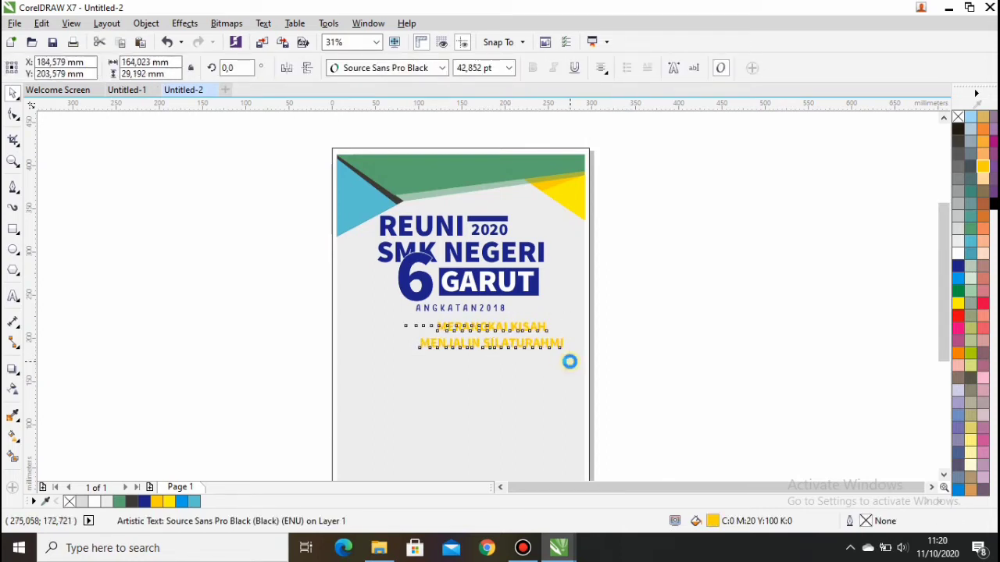
click(443, 404)
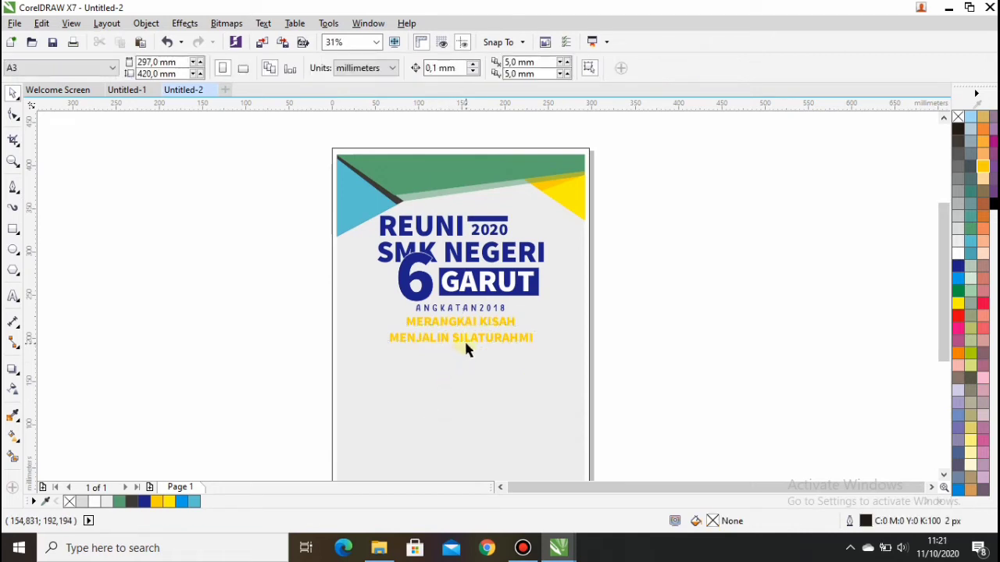
click(464, 339)
drag(536, 346, 562, 362)
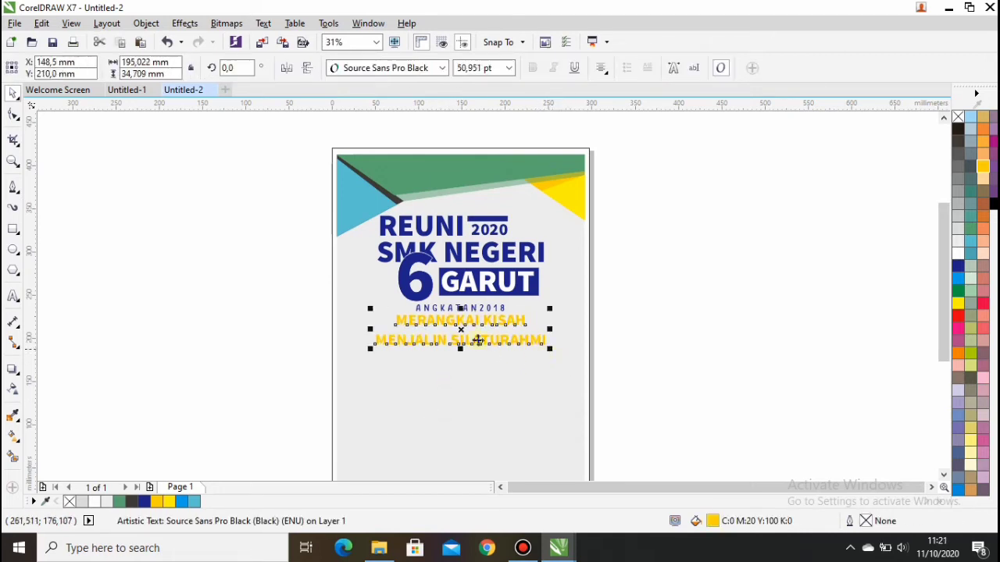
drag(461, 330, 462, 335)
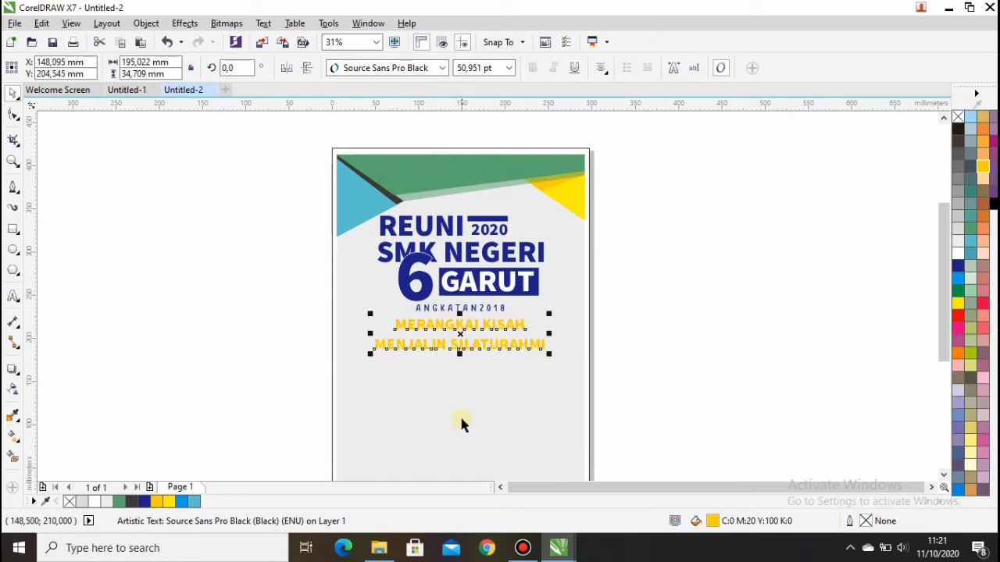
click(459, 423)
scroll(467, 409, down, 2)
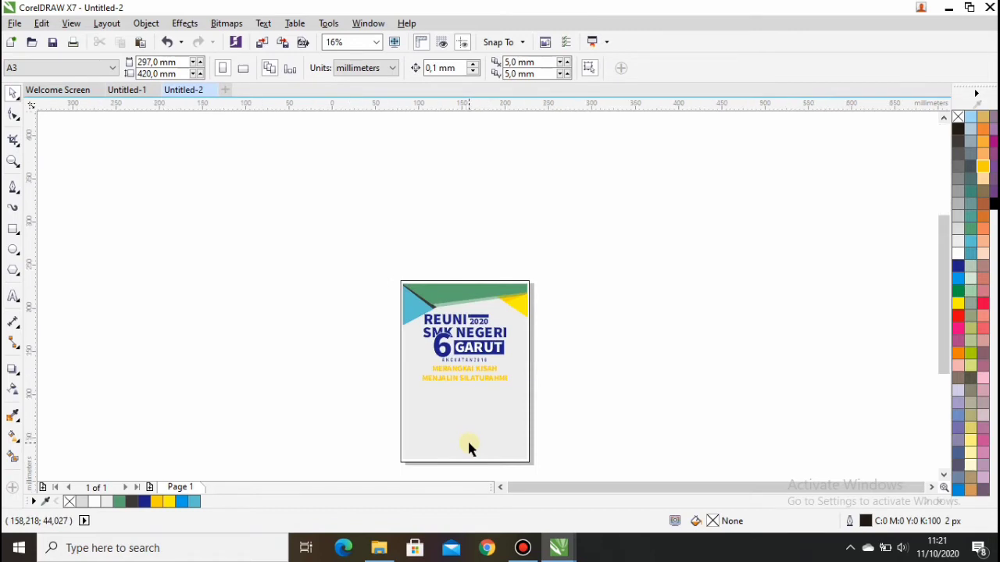
scroll(469, 436, up, 2)
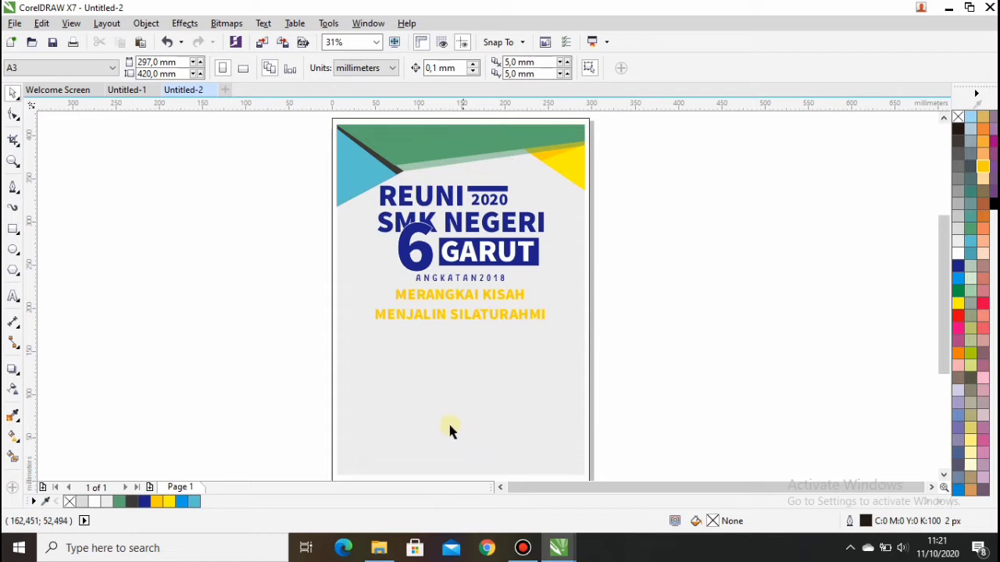
scroll(457, 438, down, 2)
scroll(460, 453, up, 2)
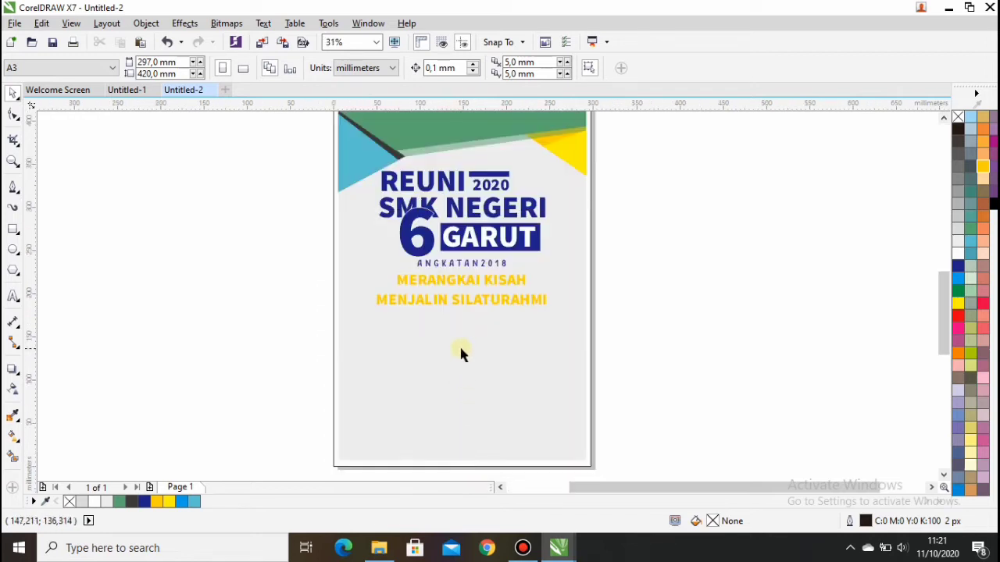
scroll(460, 344, up, 2)
click(13, 229)
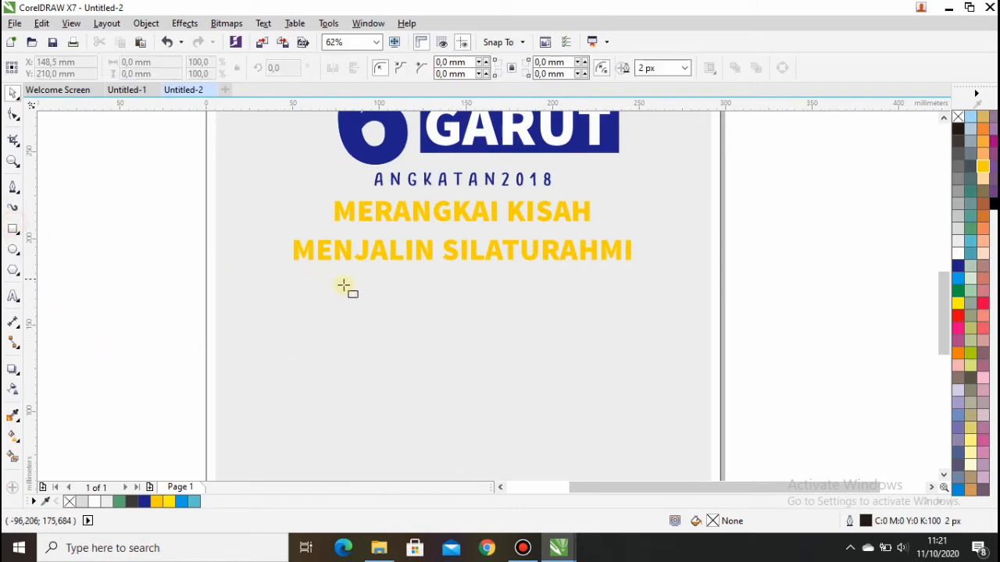
Draw a rectangle, centre it on the page, and move it below the tagline.
click(358, 287)
drag(373, 320, 556, 320)
key(p)
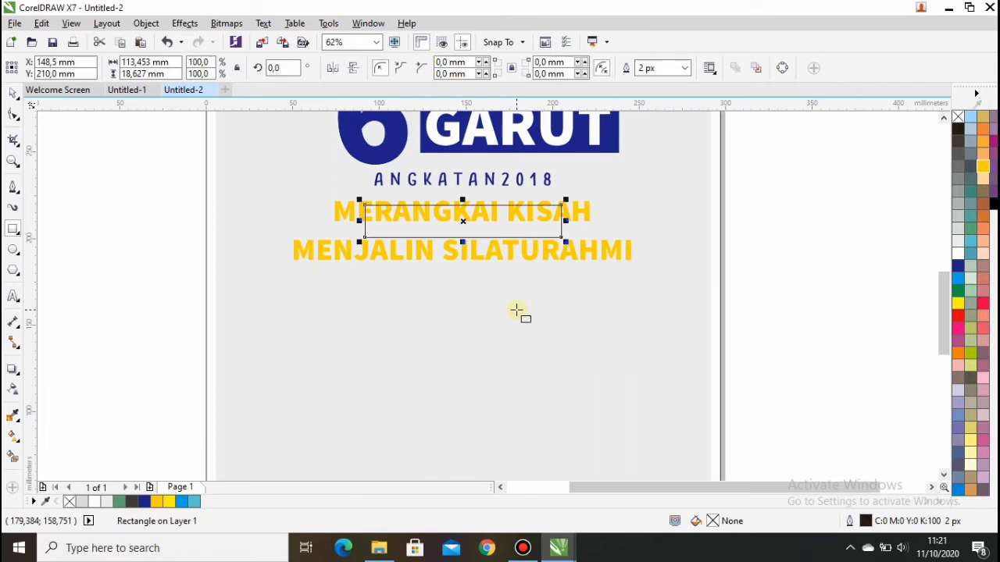
click(13, 92)
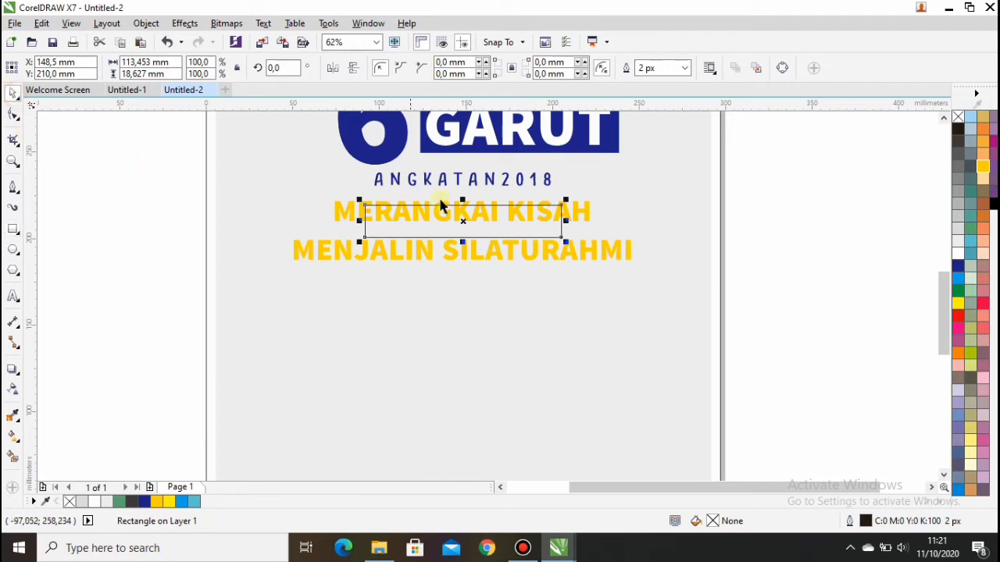
drag(462, 221, 458, 305)
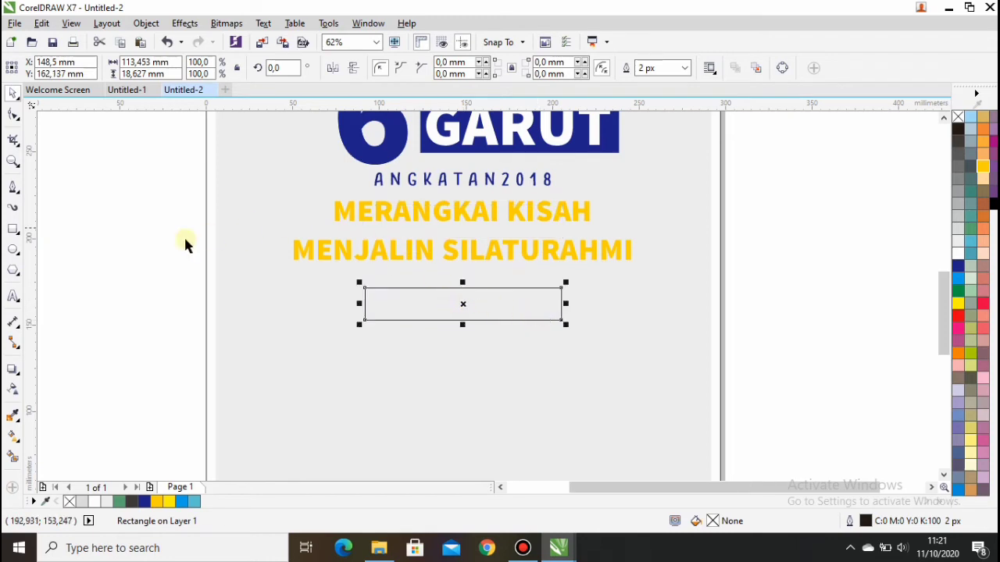
Give the rectangle a cyan outline and a light turquoise C60 M0 Y20 K0 fill.
click(430, 307)
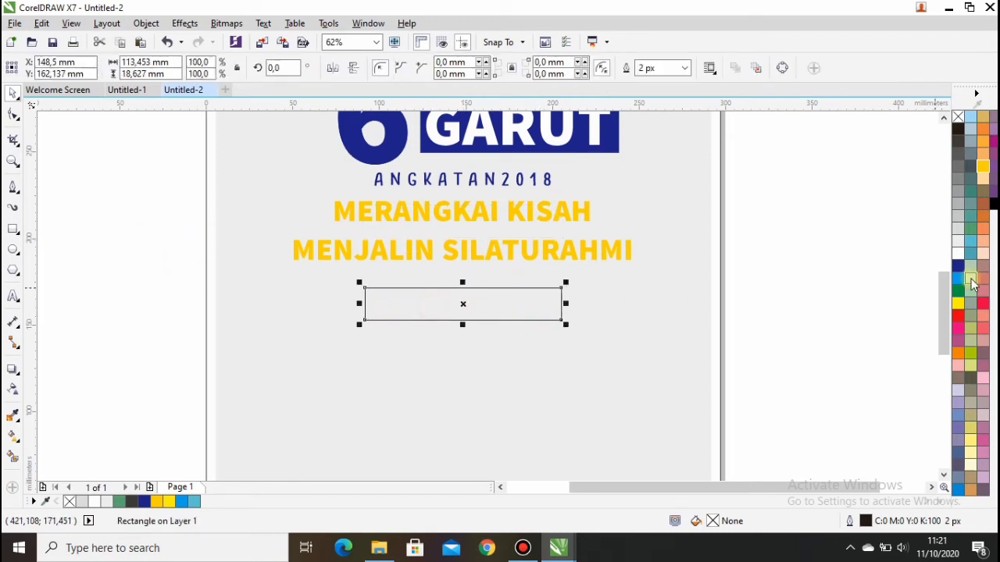
click(958, 284)
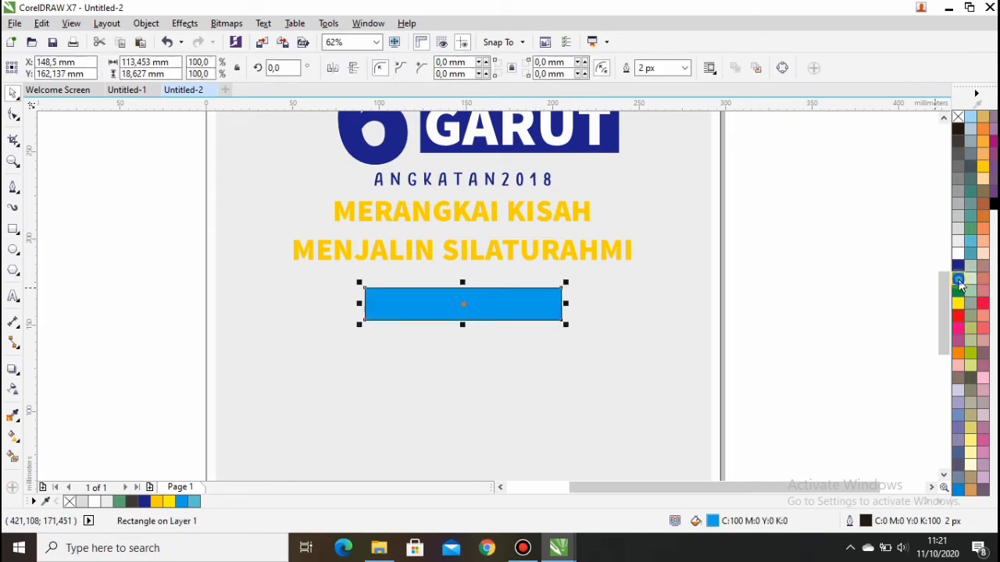
right_click(958, 280)
scroll(742, 257, down, 2)
scroll(692, 193, up, 1)
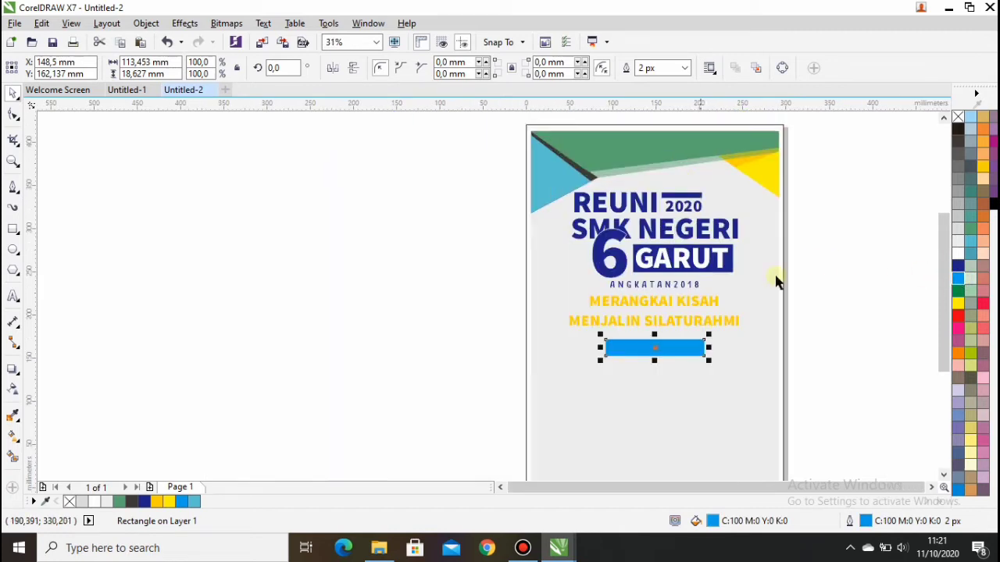
click(971, 240)
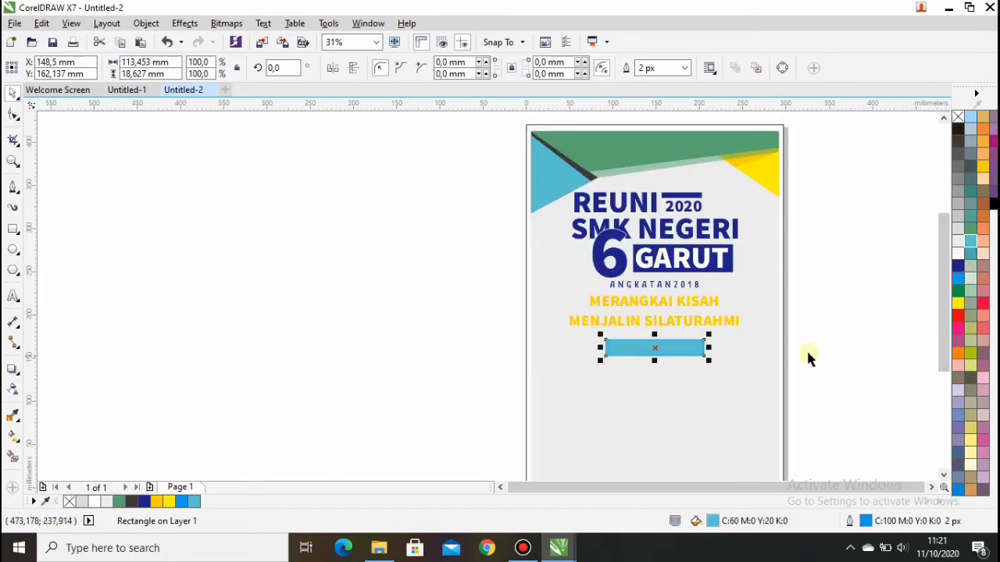
scroll(795, 355, up, 1)
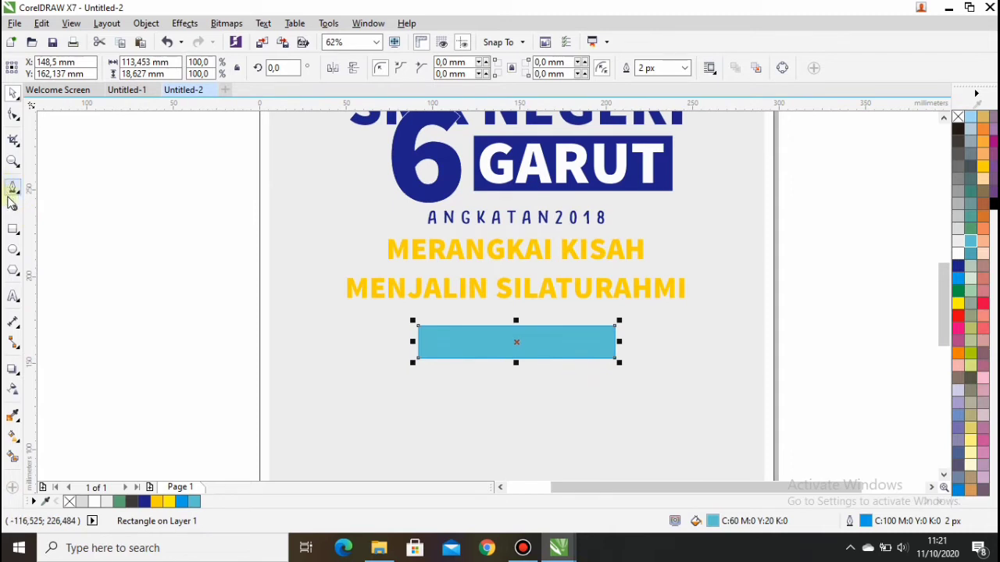
click(14, 142)
Convert the banner rectangle to curves and push a new left-edge node inward to notch it.
click(14, 115)
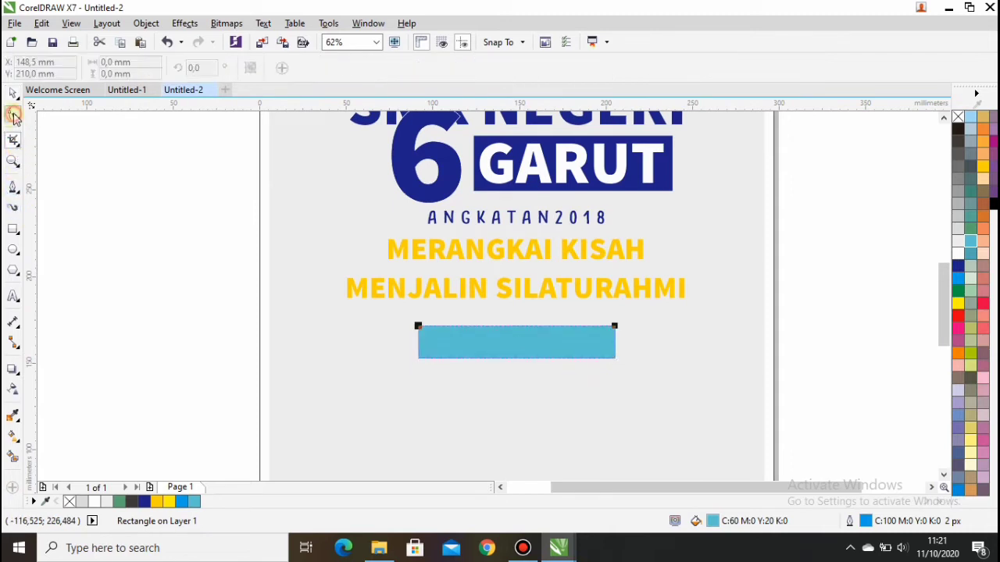
scroll(617, 404, up, 1)
right_click(336, 285)
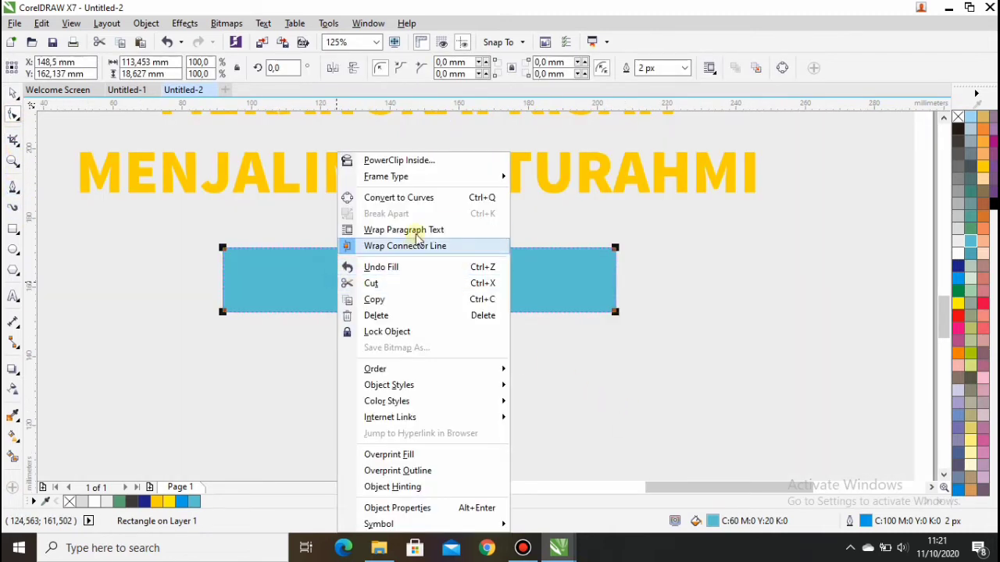
click(412, 197)
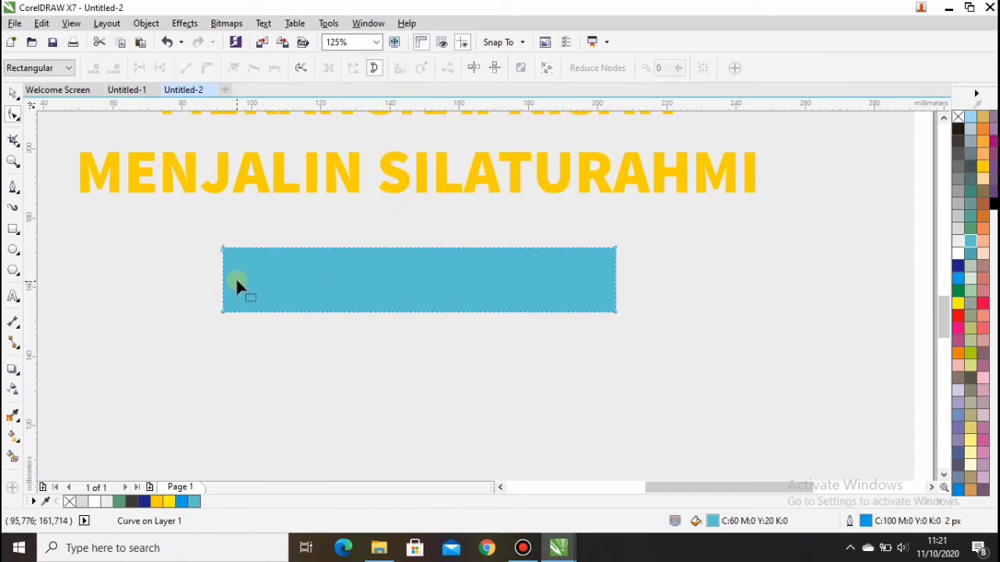
click(222, 280)
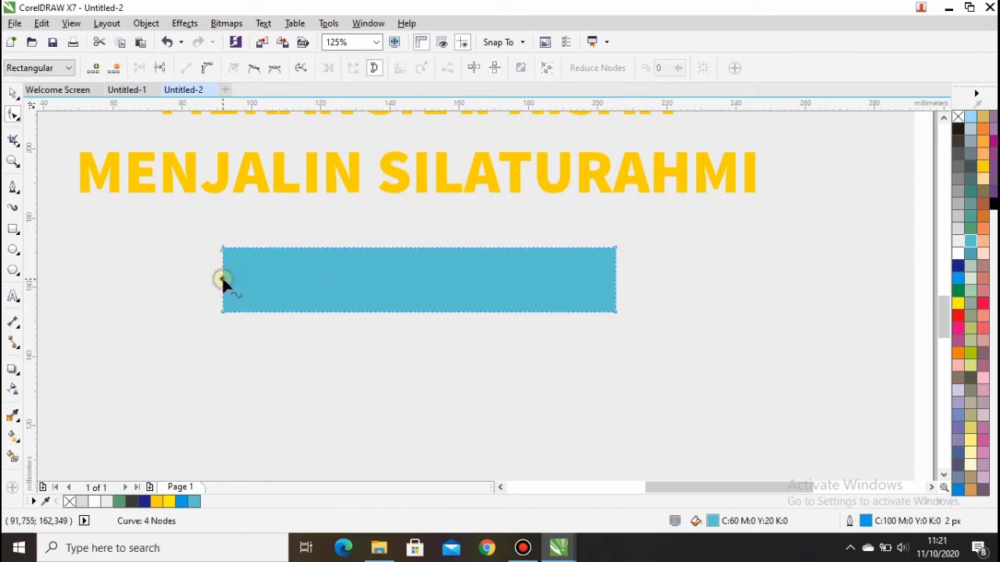
right_click(222, 280)
click(269, 31)
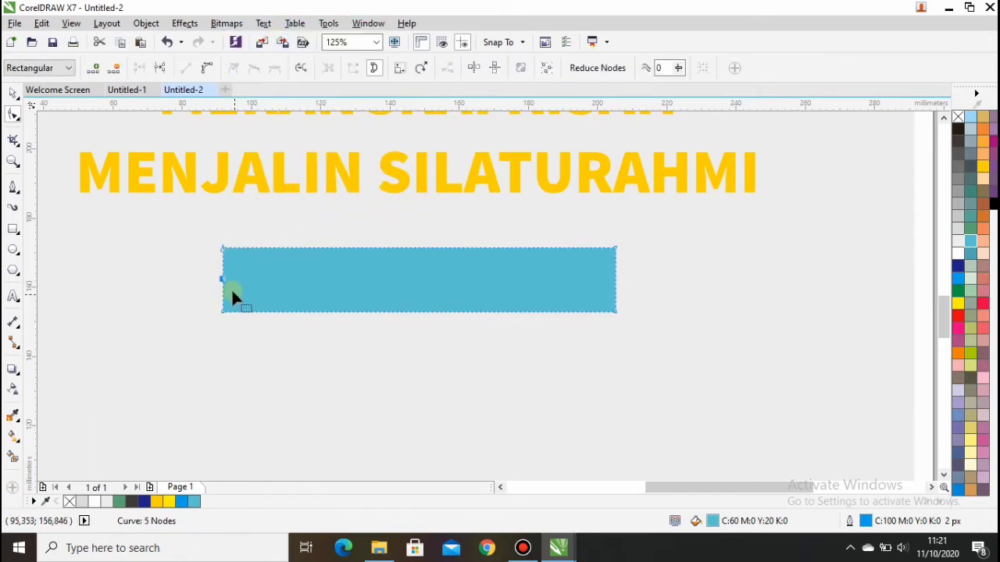
drag(223, 280, 248, 280)
drag(252, 280, 257, 279)
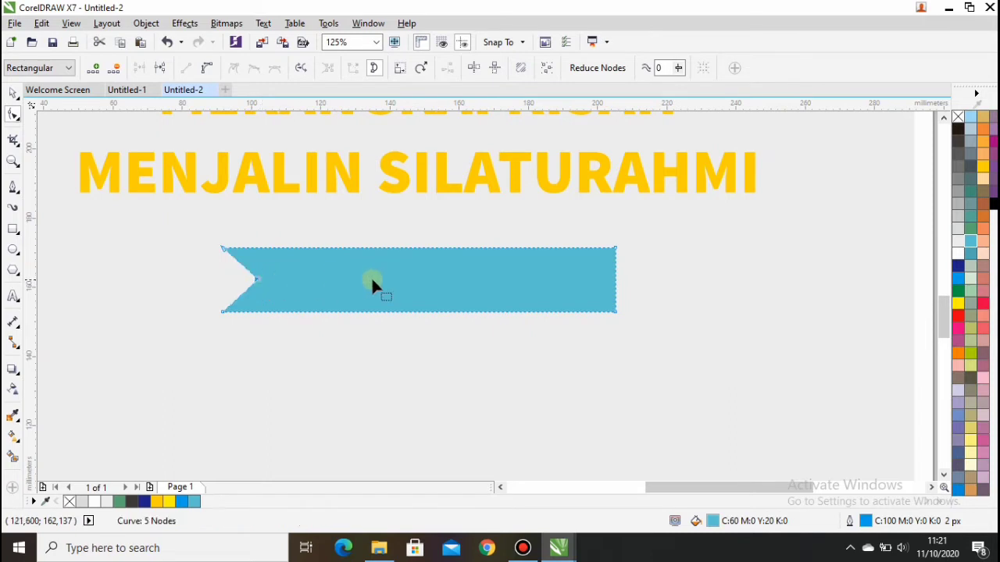
Add a node midway on the banner's right edge and drag it inward for a matching notch.
click(615, 283)
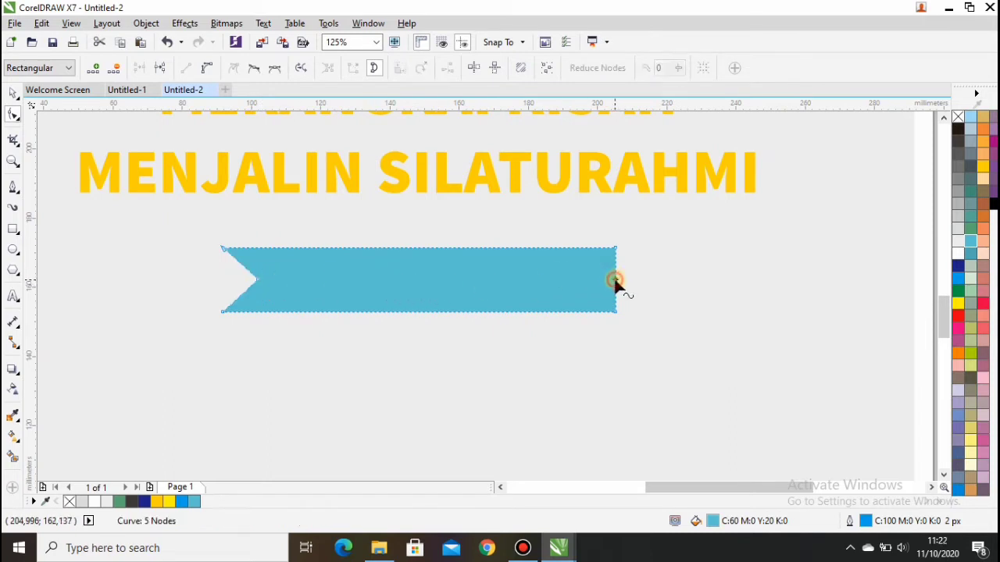
click(205, 68)
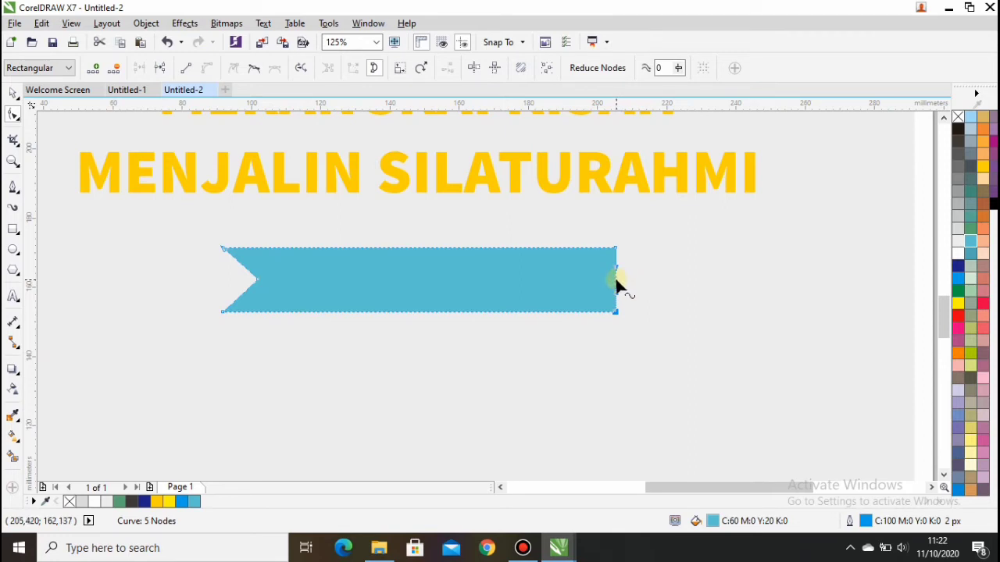
drag(615, 282, 600, 285)
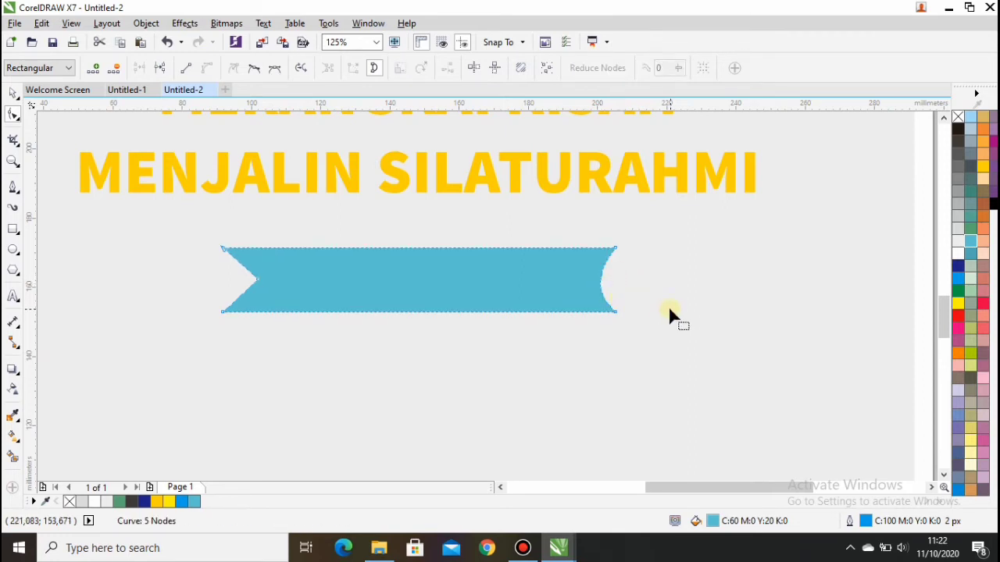
key(ctrl+z)
right_click(616, 283)
click(661, 33)
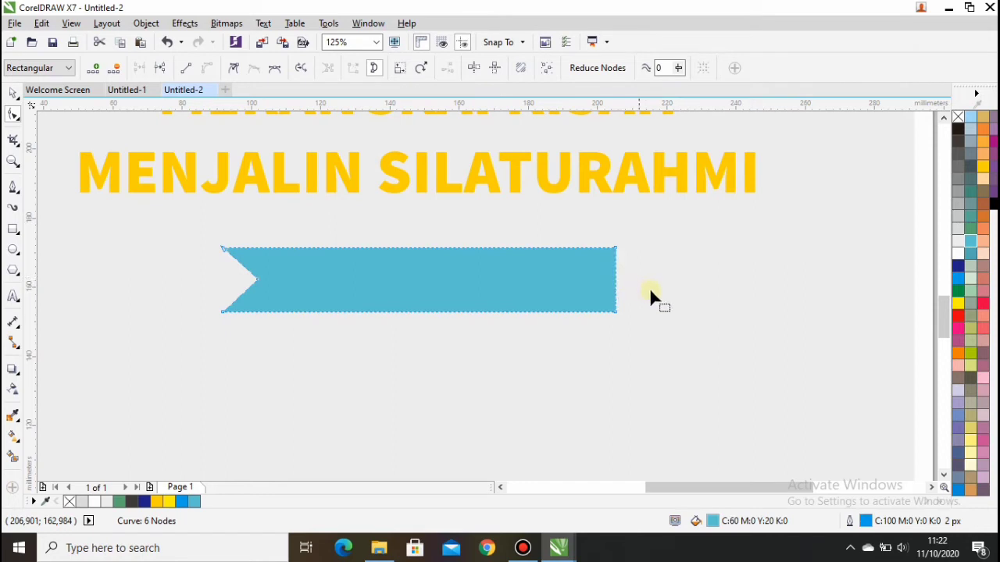
key(ctrl+z)
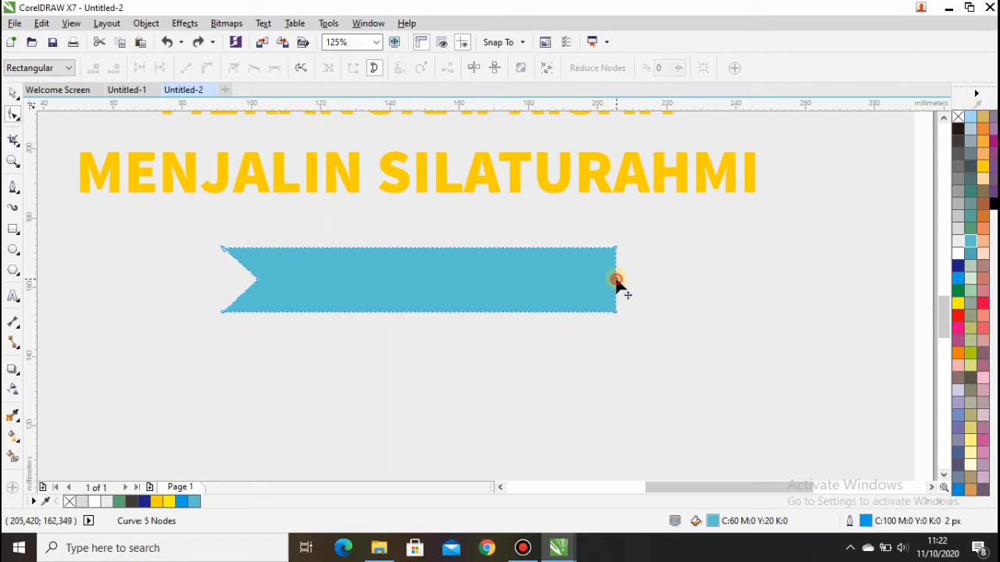
right_click(616, 280)
click(633, 31)
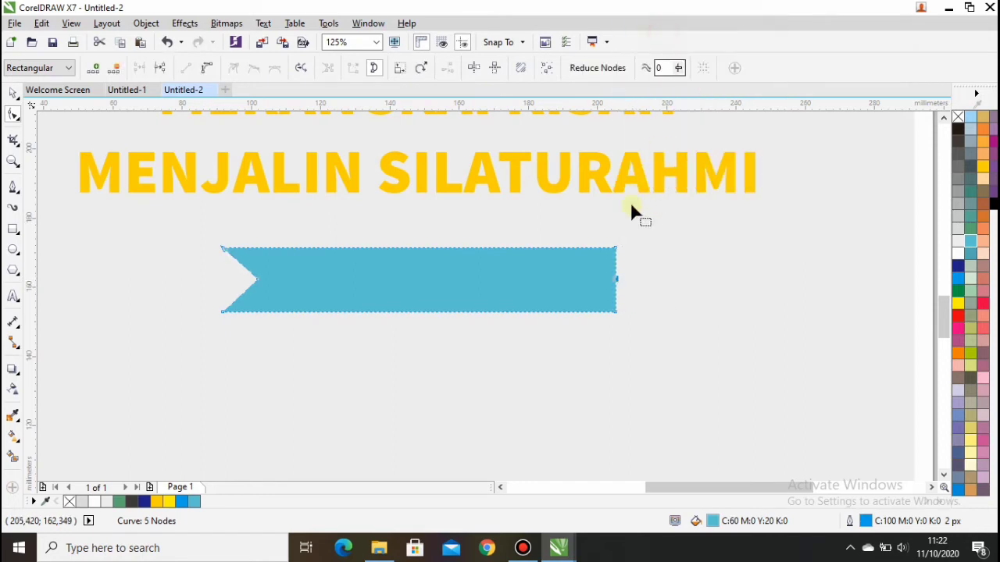
scroll(630, 234, up, 2)
drag(602, 324, 543, 324)
scroll(471, 325, down, 2)
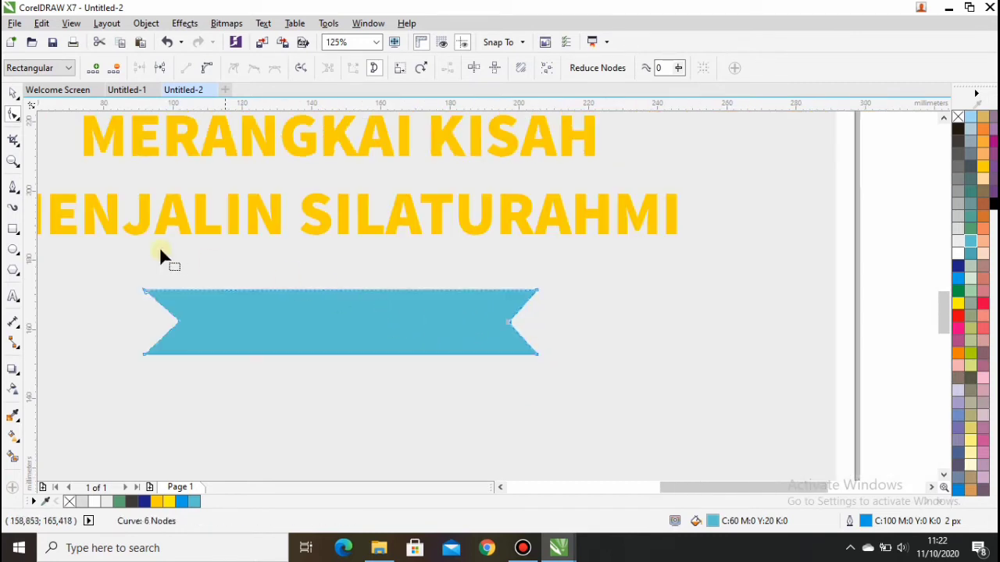
click(13, 93)
scroll(116, 250, down, 2)
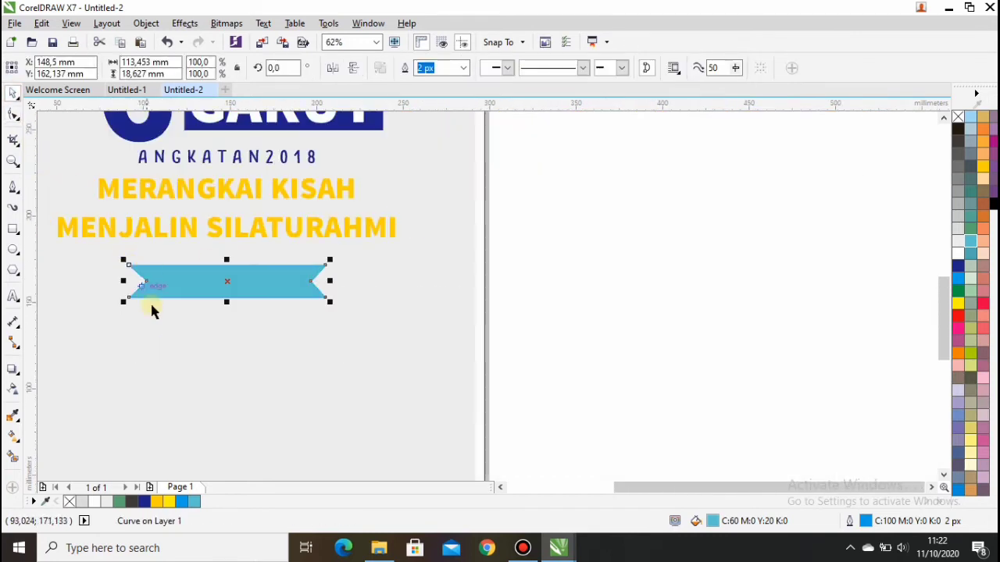
Type the words WAKTU & TEMPAT just below the ribbon.
click(13, 296)
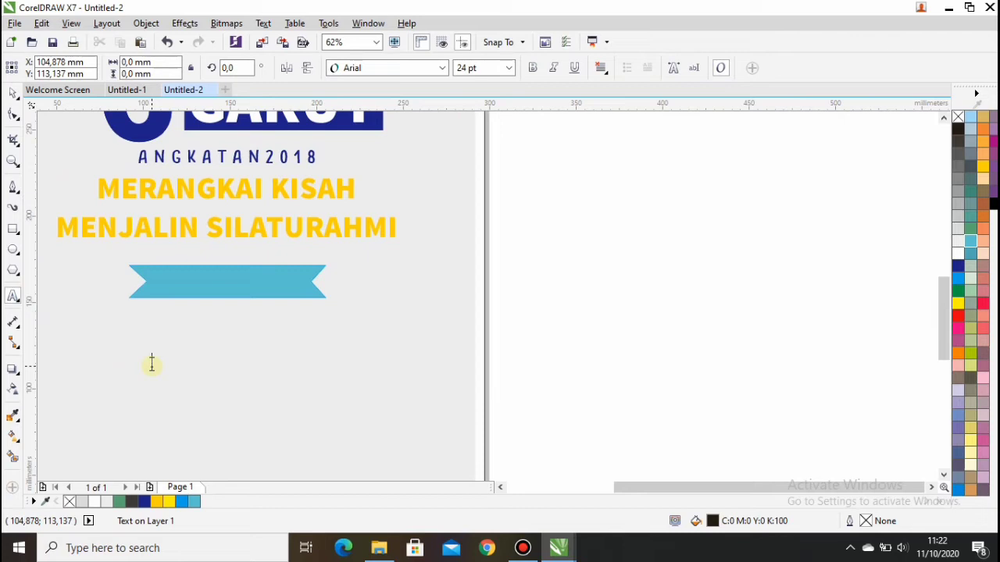
click(152, 363)
text(WAKTU & TEMPAT)
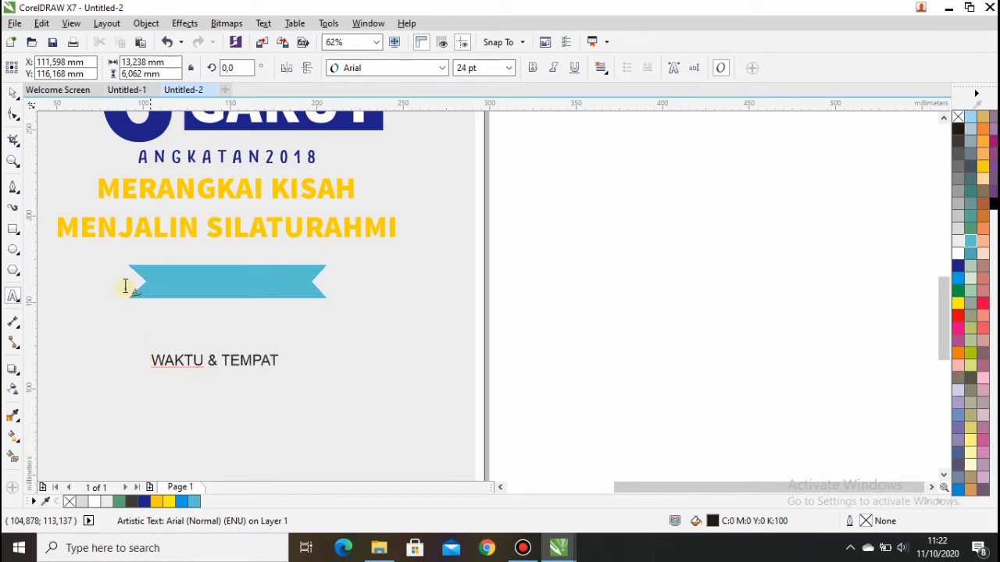
key(Escape)
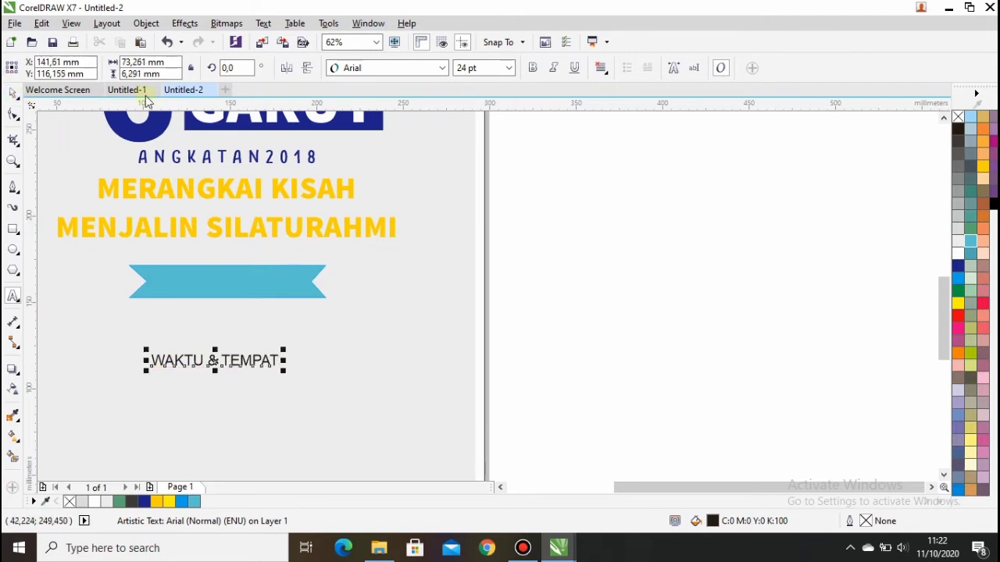
Set WAKTU & TEMPAT to Source Sans Pro Black, centre it on the ribbon, and make it white.
click(442, 69)
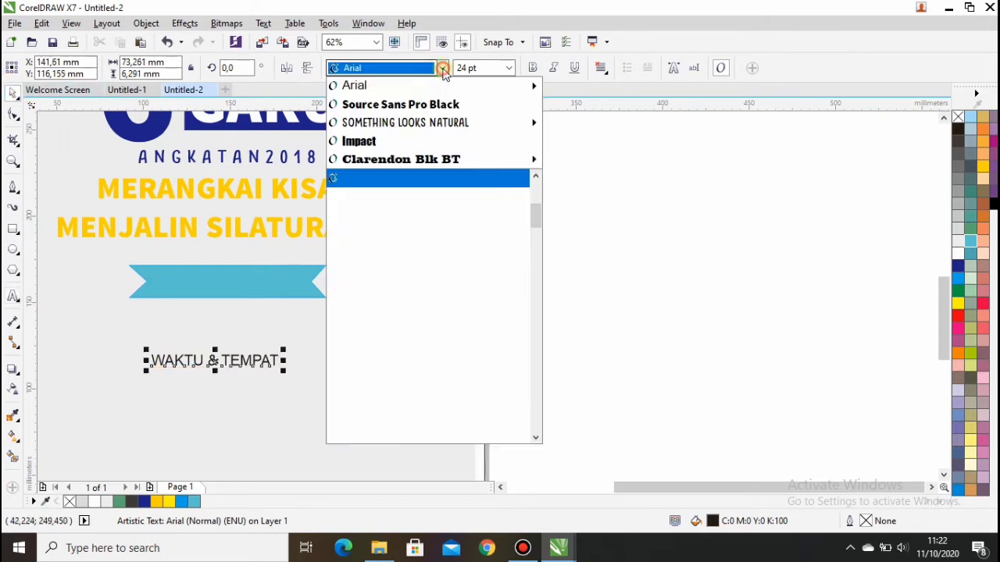
click(414, 108)
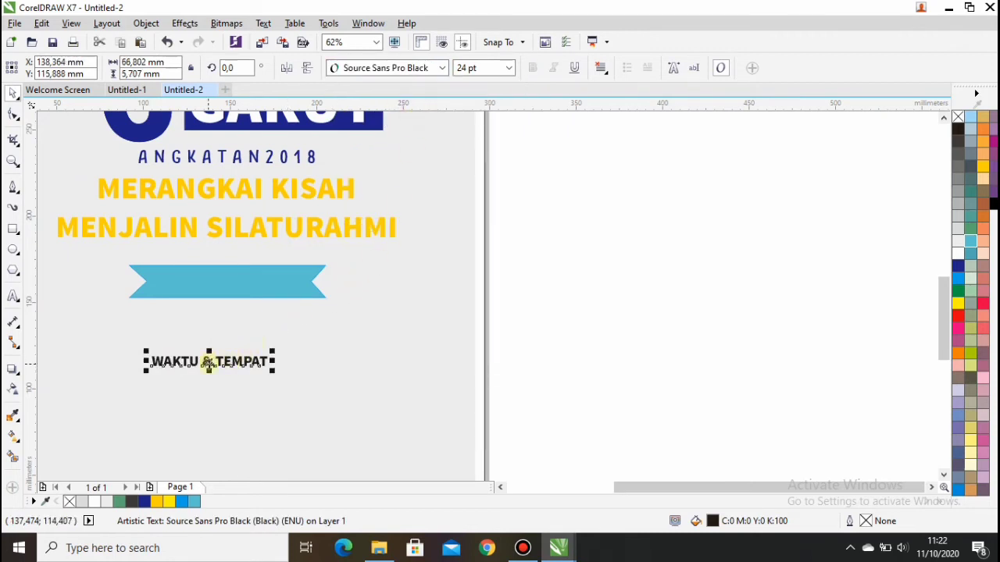
drag(208, 358, 225, 283)
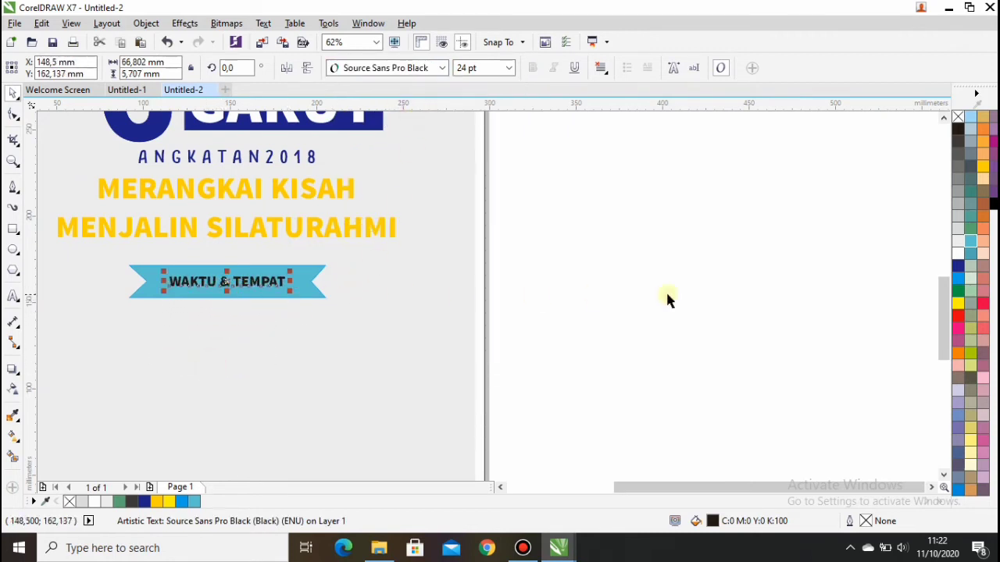
click(957, 254)
right_click(957, 254)
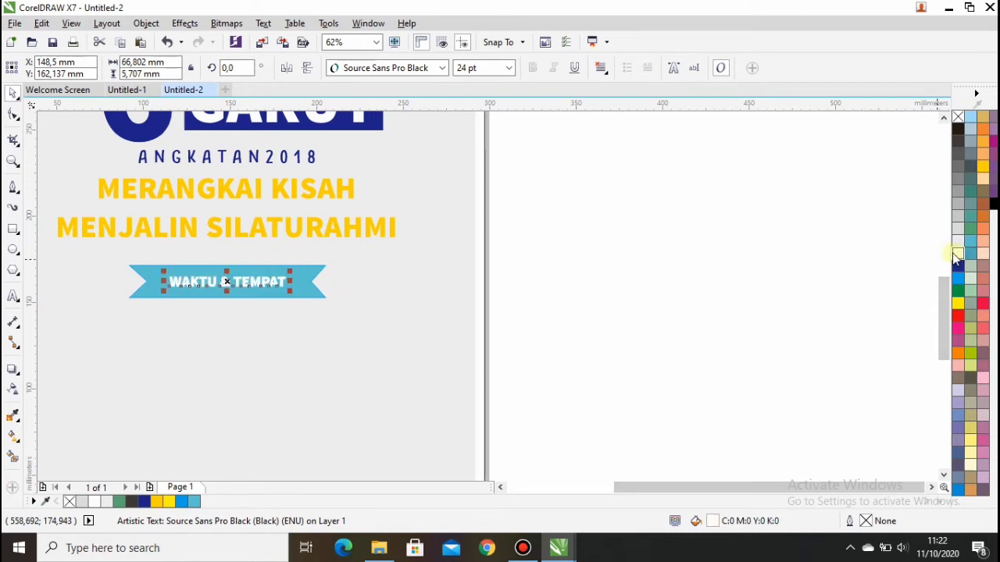
click(449, 312)
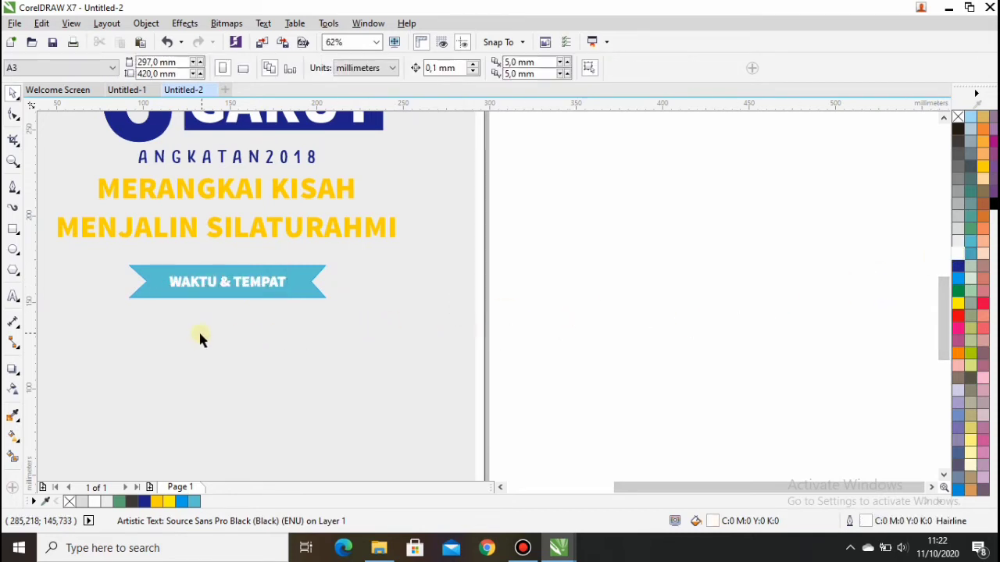
Type MINGGU, 31 DESEMBER 2020, 08.30 - SELESAI and GEDUNG SMKN 6 GARUT as four lines below the ribbon.
scroll(198, 330, down, 2)
scroll(91, 332, up, 2)
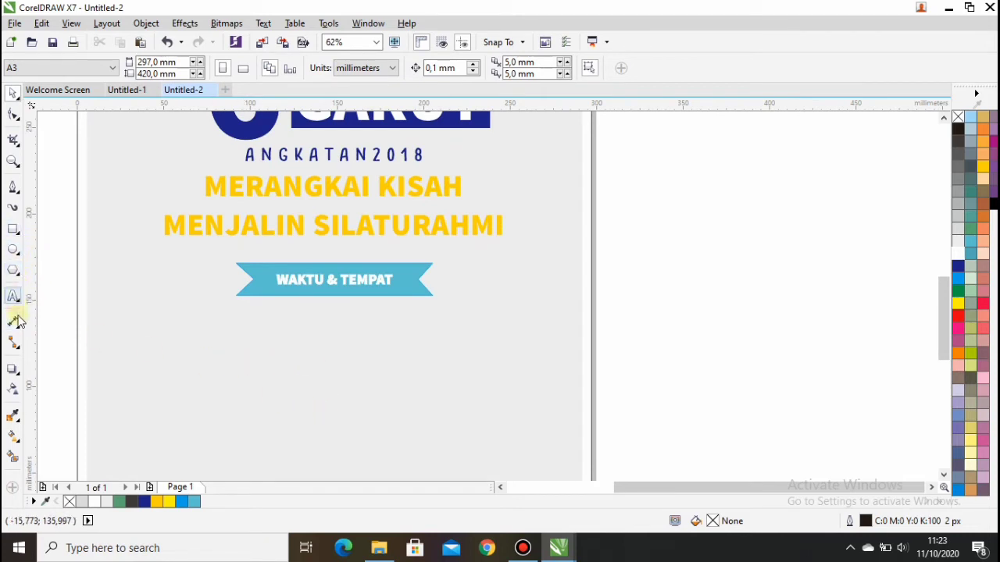
click(13, 296)
click(201, 357)
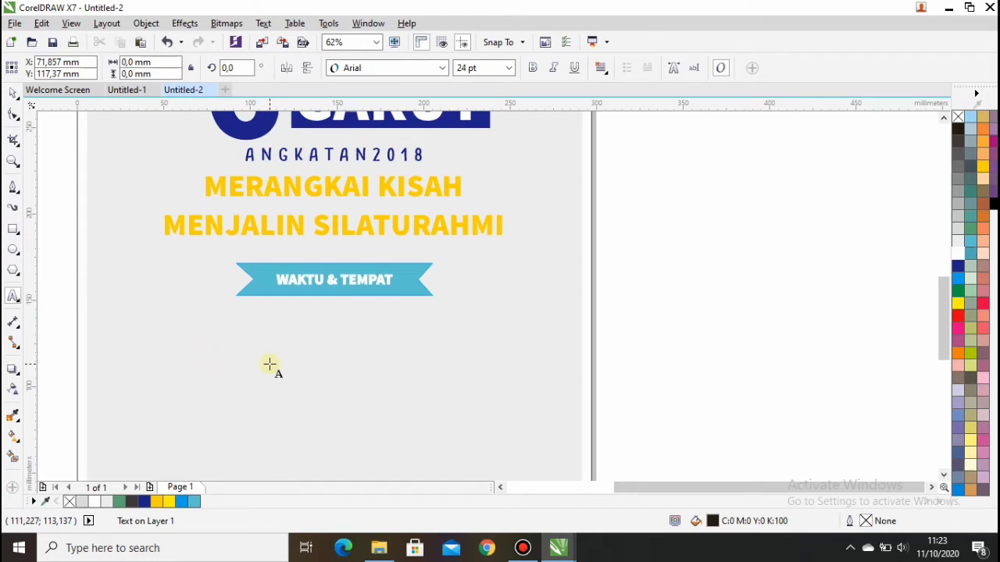
text(MINGGU)
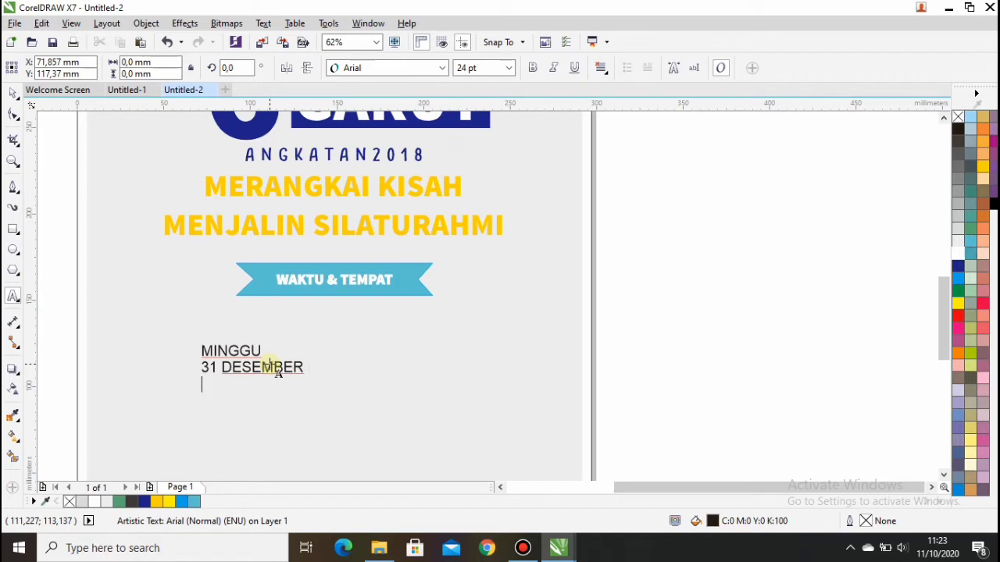
click(303, 372)
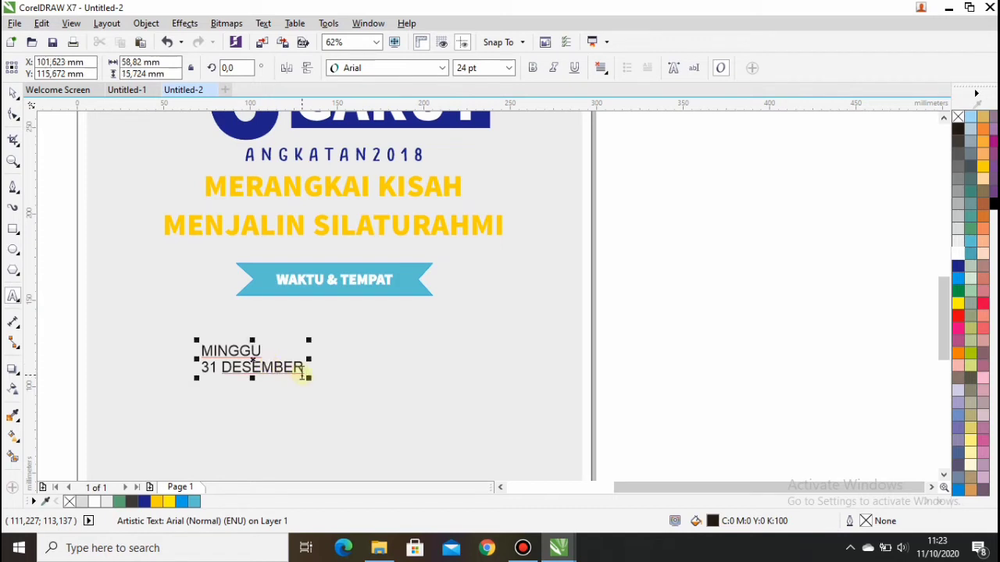
text(2020)
key(Down)
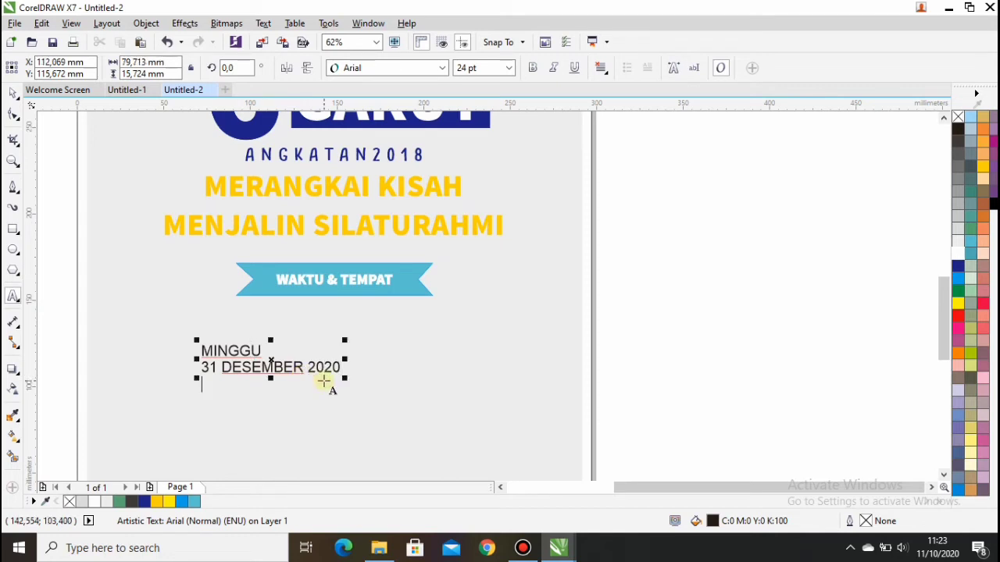
text(08.30 - SELESAI)
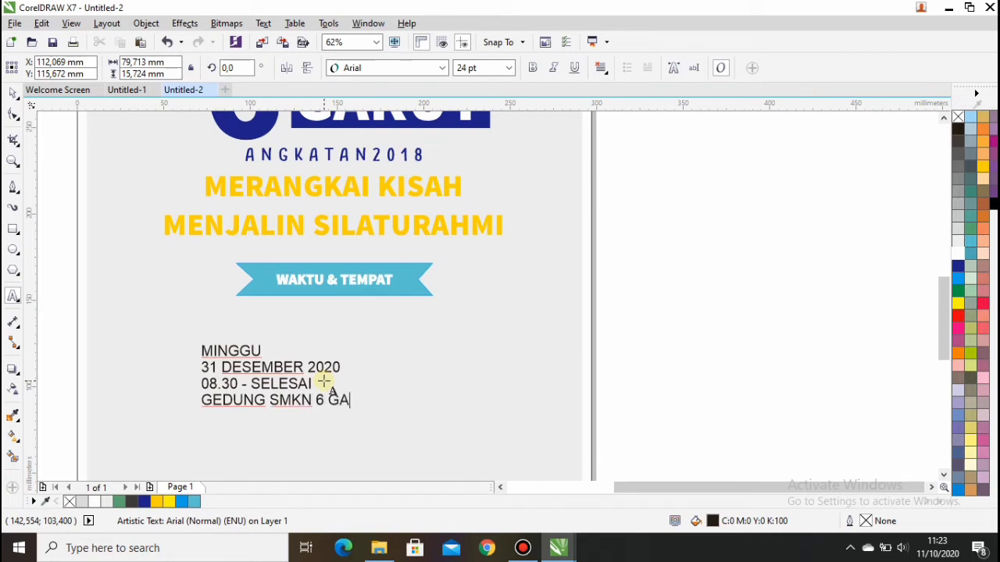
key(Escape)
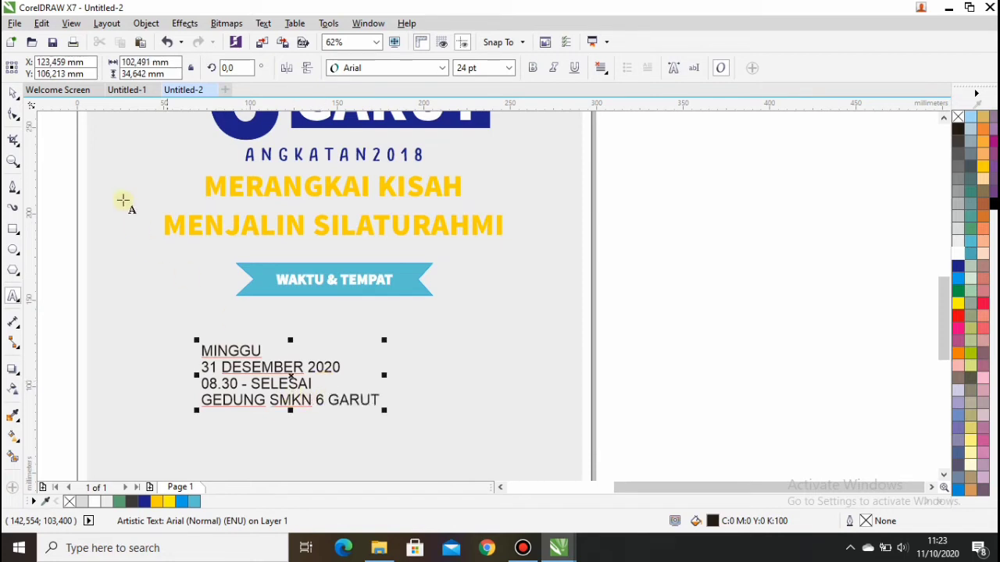
click(11, 95)
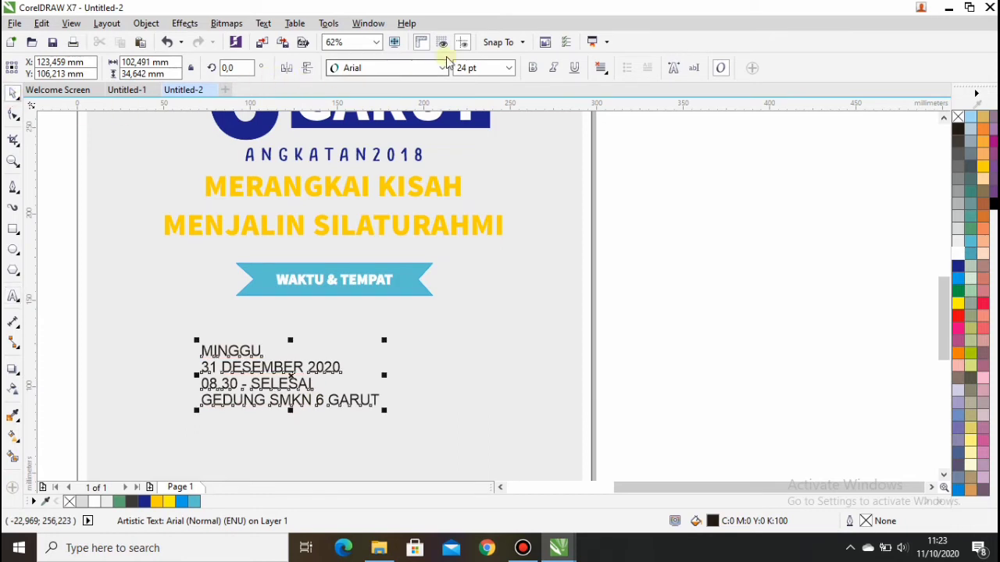
Make the details text centre-aligned Source Sans Pro Black, enlarged to about 36 pt, under the ribbon.
click(442, 68)
click(444, 70)
click(442, 68)
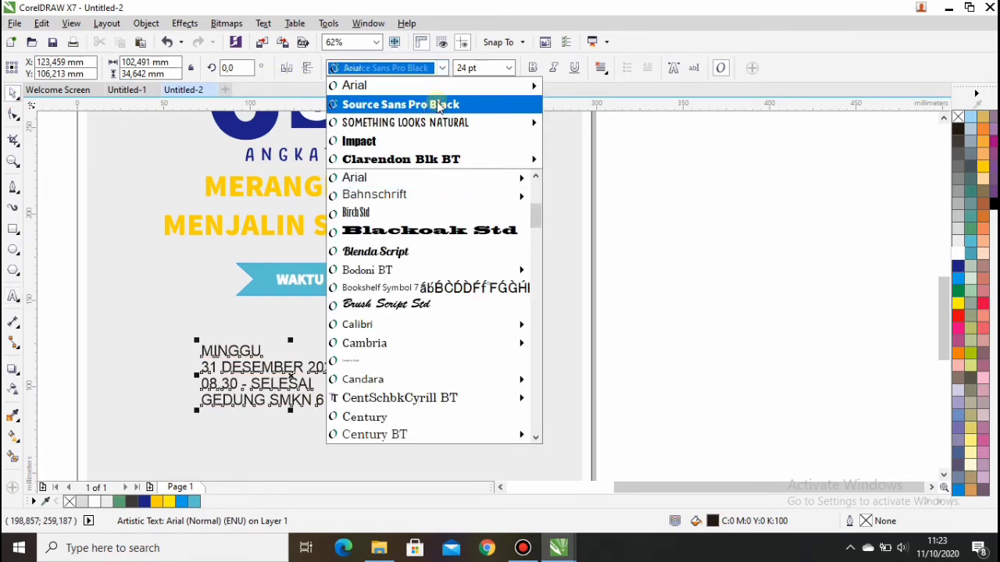
click(435, 105)
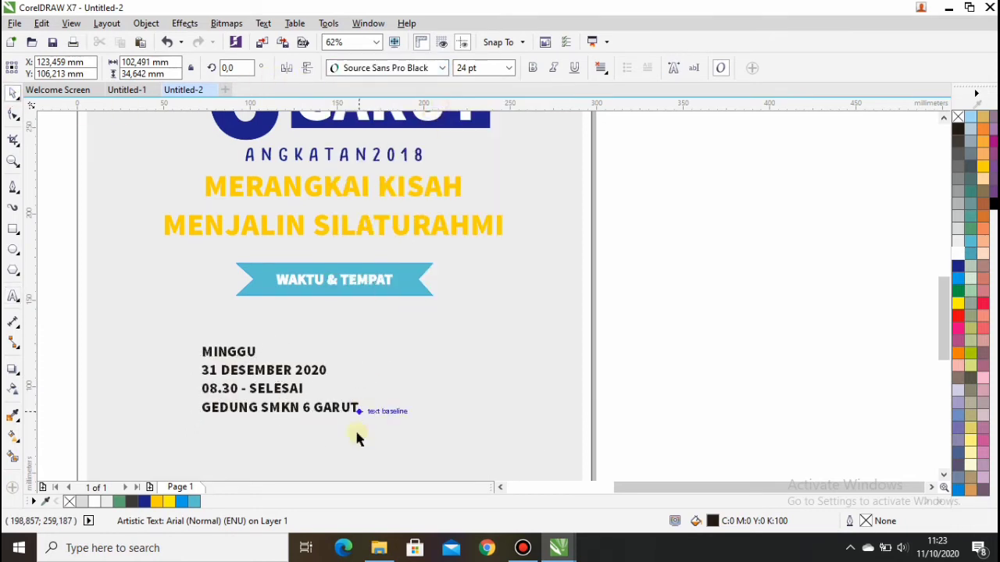
click(599, 69)
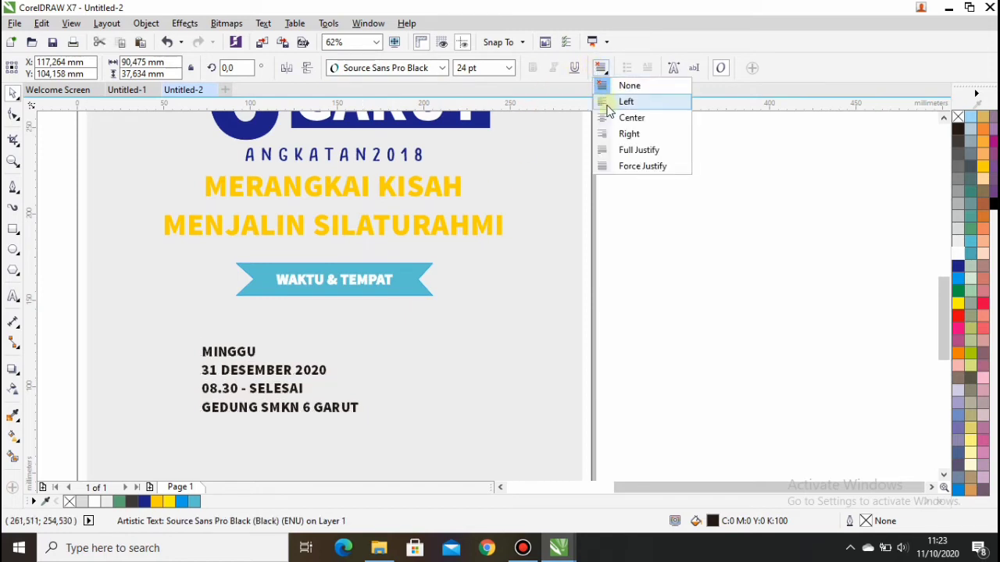
click(613, 119)
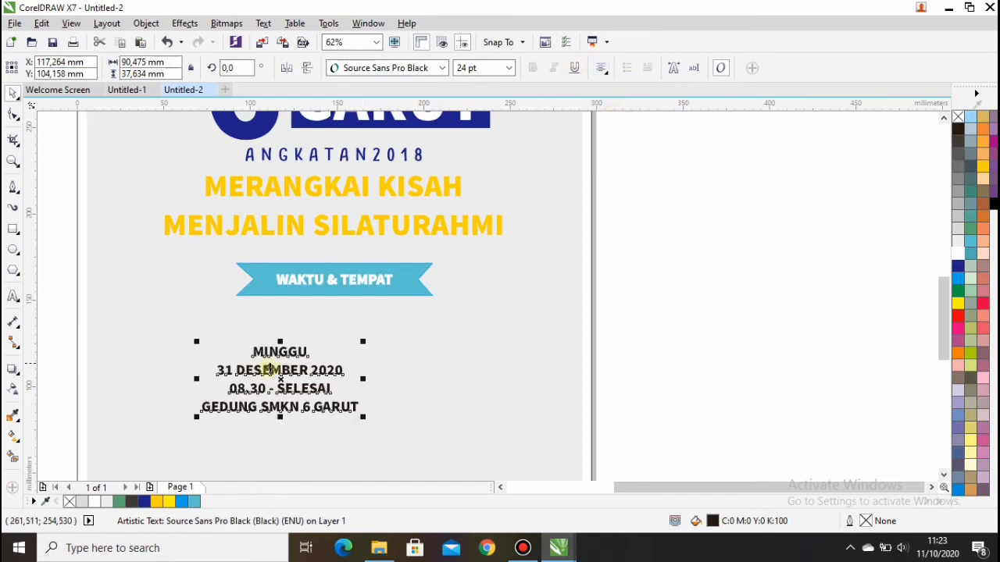
drag(364, 418, 444, 451)
drag(317, 396, 343, 364)
Break the details text apart into lines and move the date, time and venue lines down.
scroll(343, 364, down, 2)
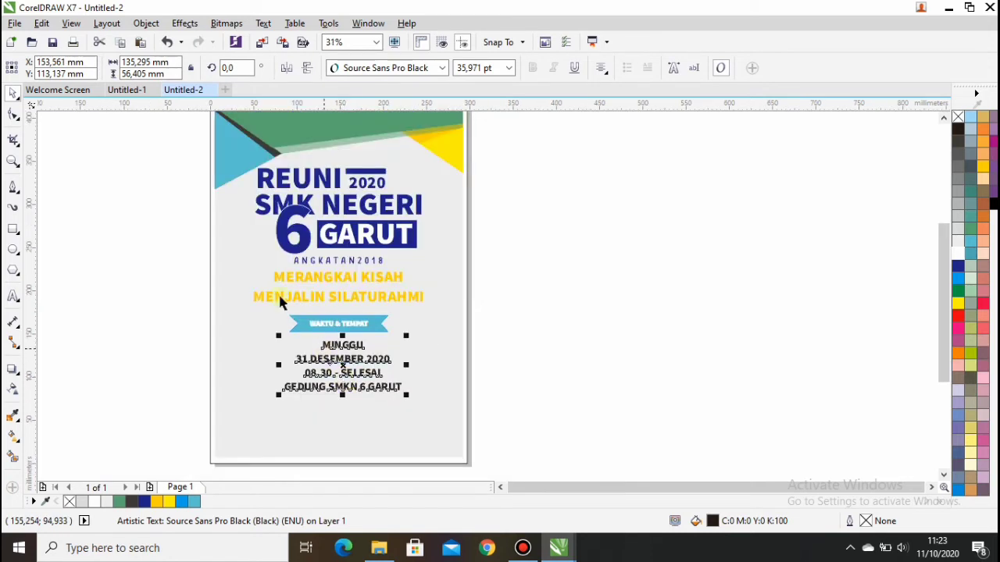
click(151, 22)
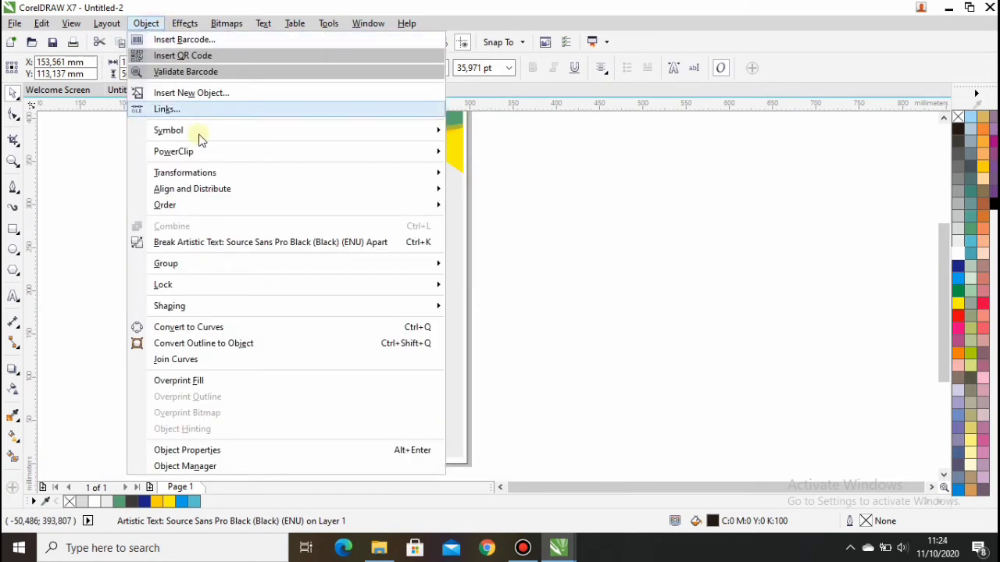
click(192, 247)
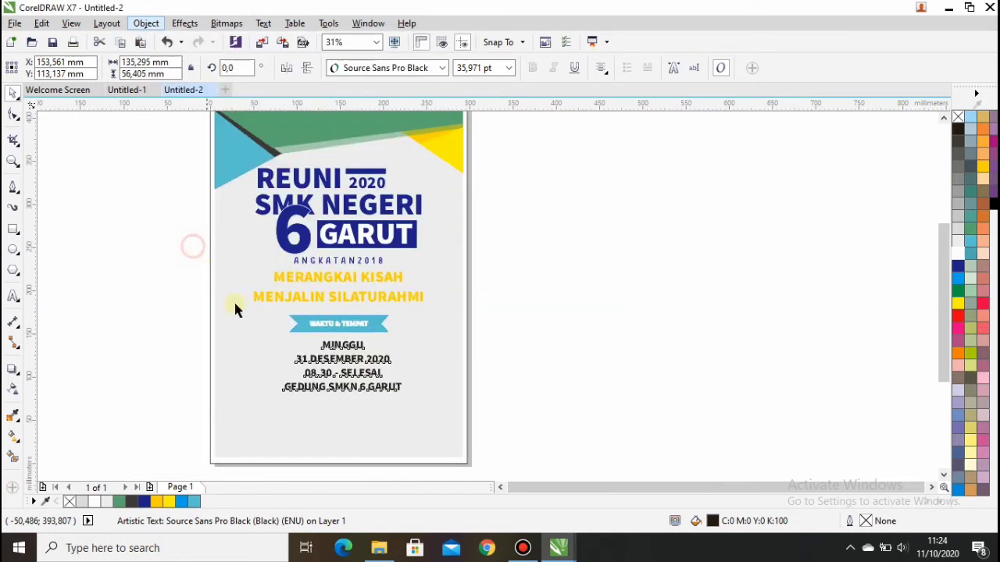
scroll(370, 420, up, 2)
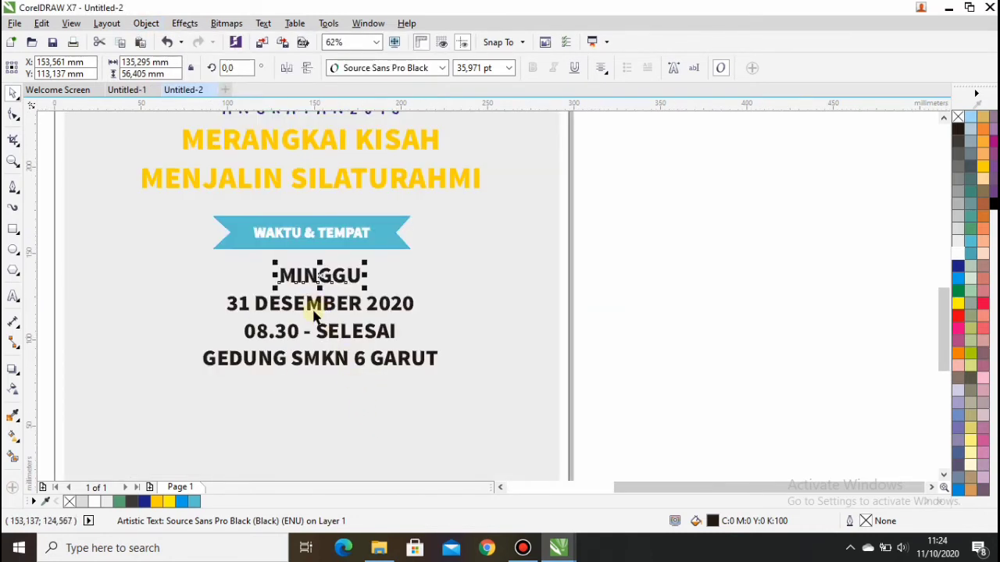
drag(210, 287, 444, 374)
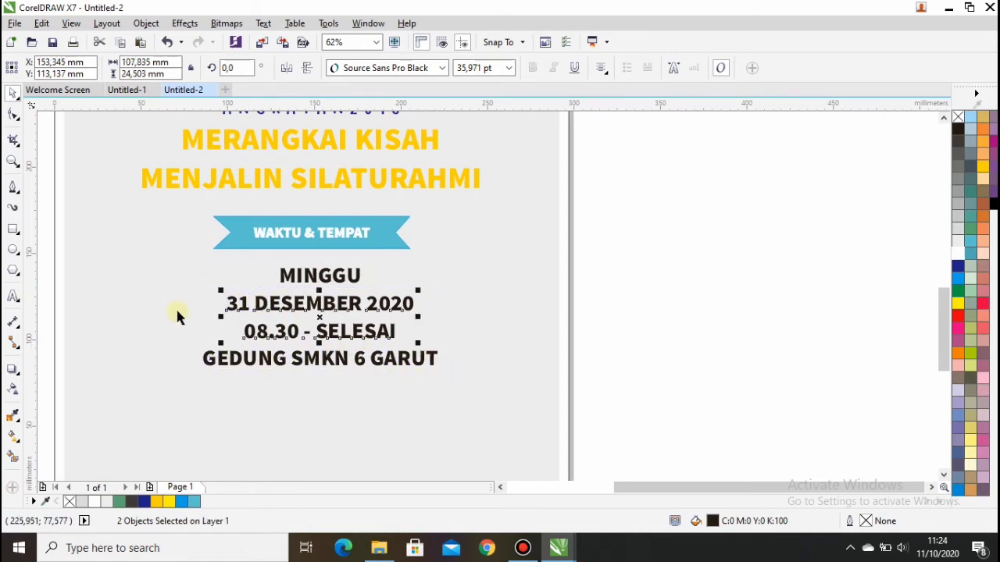
drag(176, 282, 442, 386)
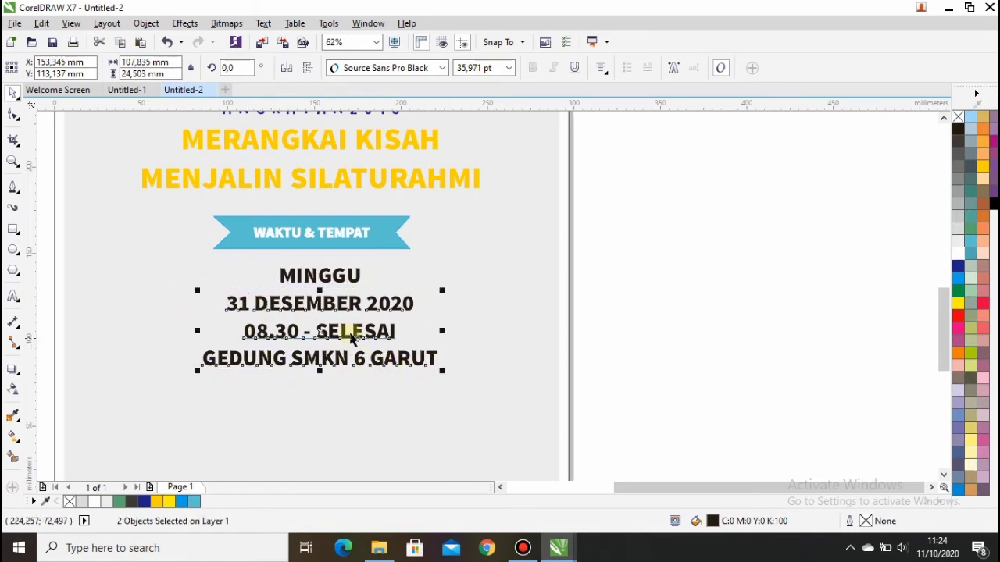
drag(320, 331, 323, 352)
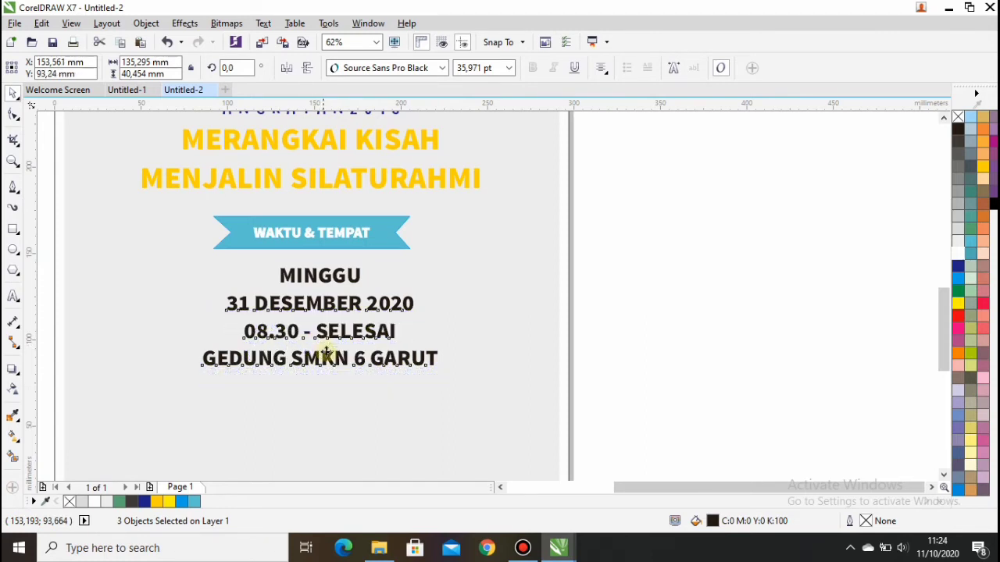
Enlarge MINGGU to about 58 pt, centre it under the banner, and colour it turquoise.
click(332, 275)
drag(367, 289, 412, 320)
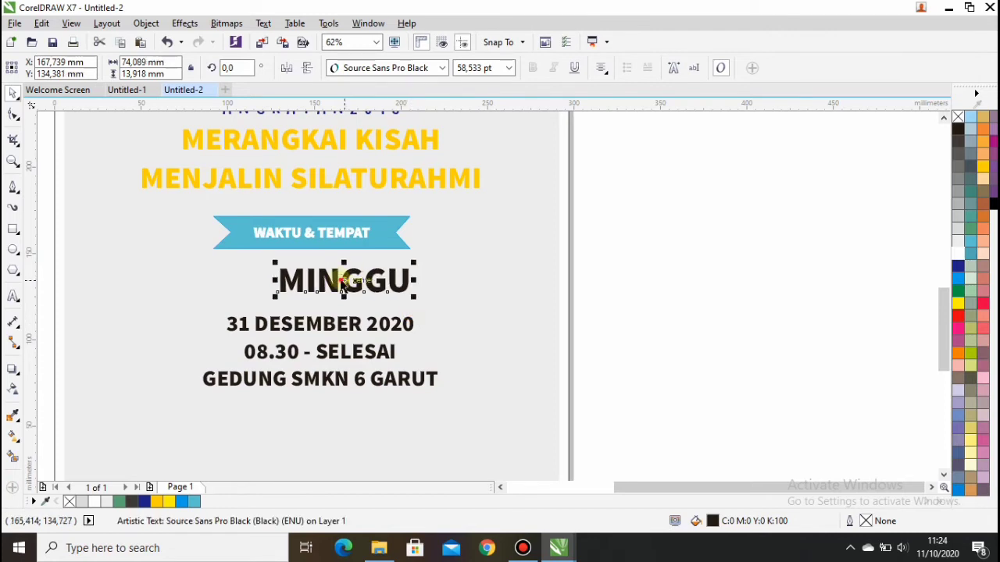
drag(344, 285, 321, 281)
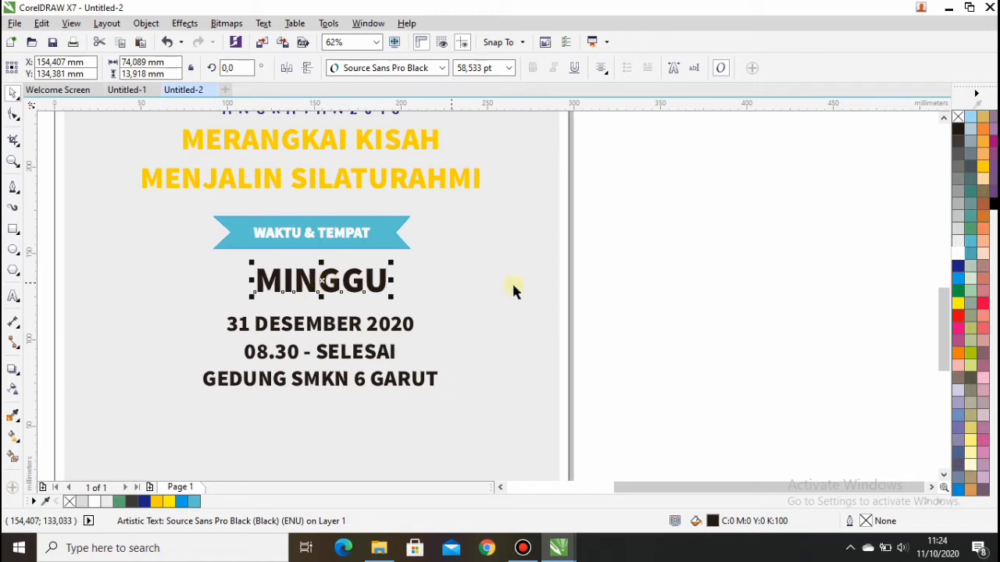
click(194, 502)
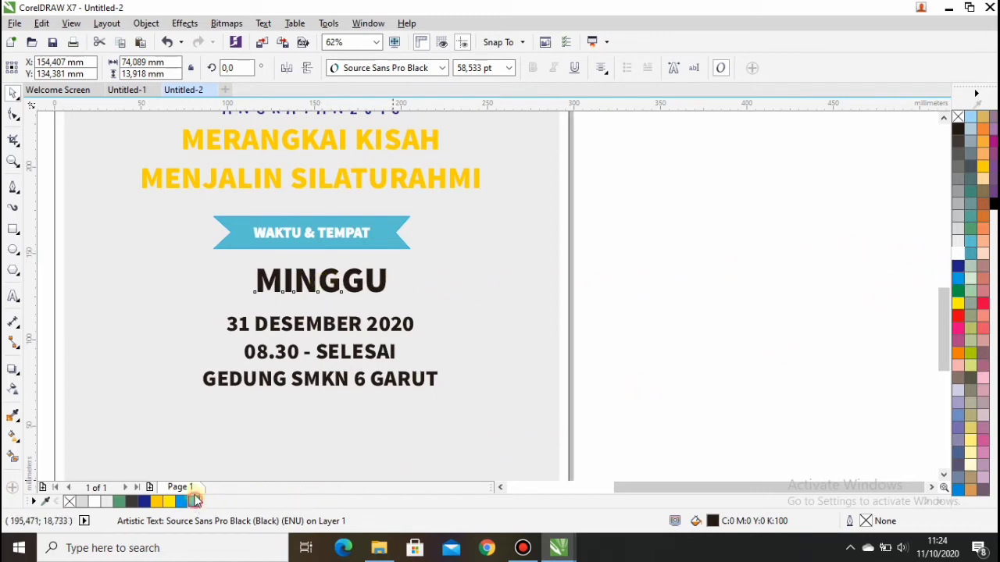
Colour the date, time and venue lines turquoise and move them up closer to MINGGU.
drag(193, 299, 450, 397)
click(193, 503)
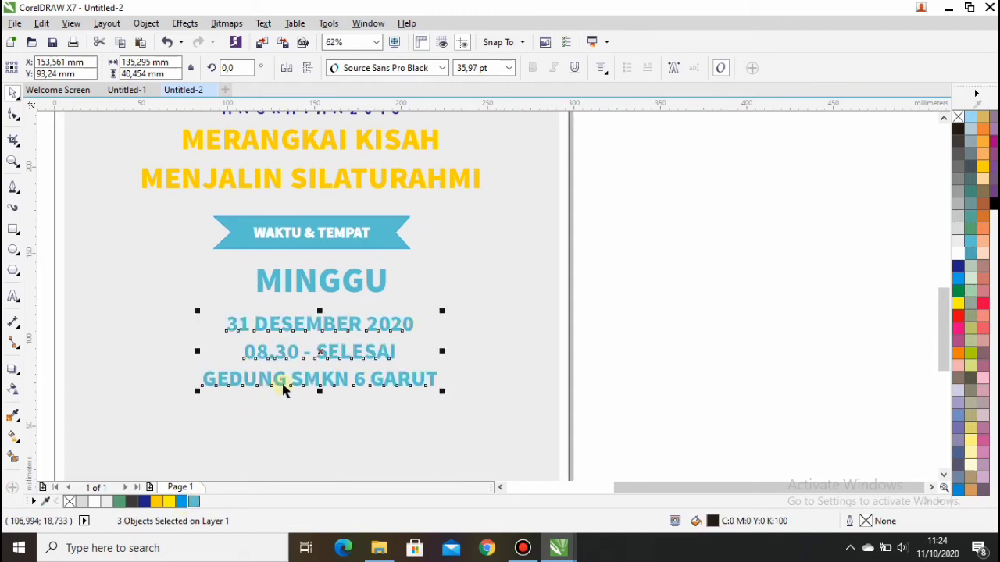
drag(320, 352, 320, 339)
click(469, 322)
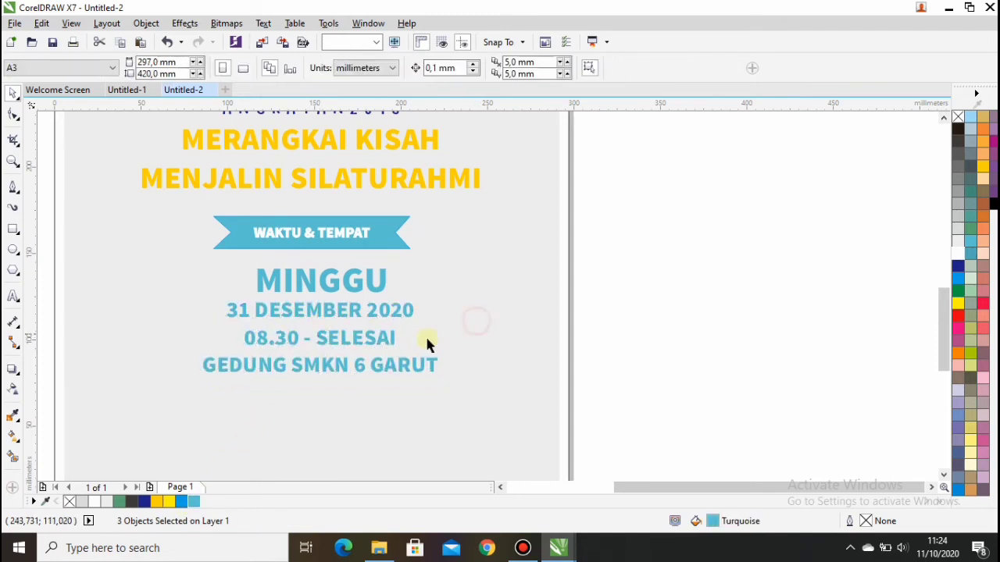
scroll(404, 378, down, 1)
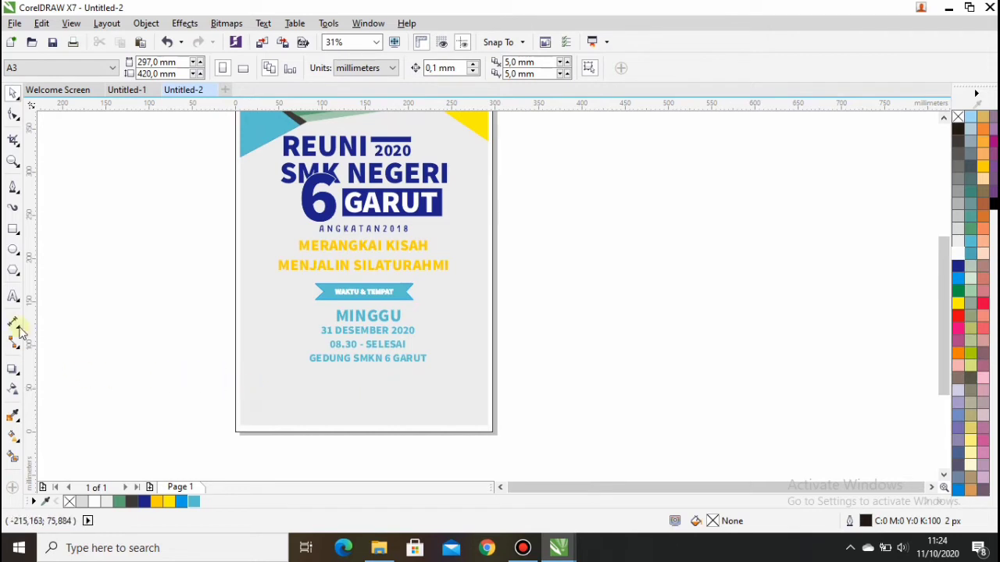
Duplicate the WAKTU & TEMPAT banner, widen it to about 184 mm, centre it, and place it below the venue line.
click(13, 228)
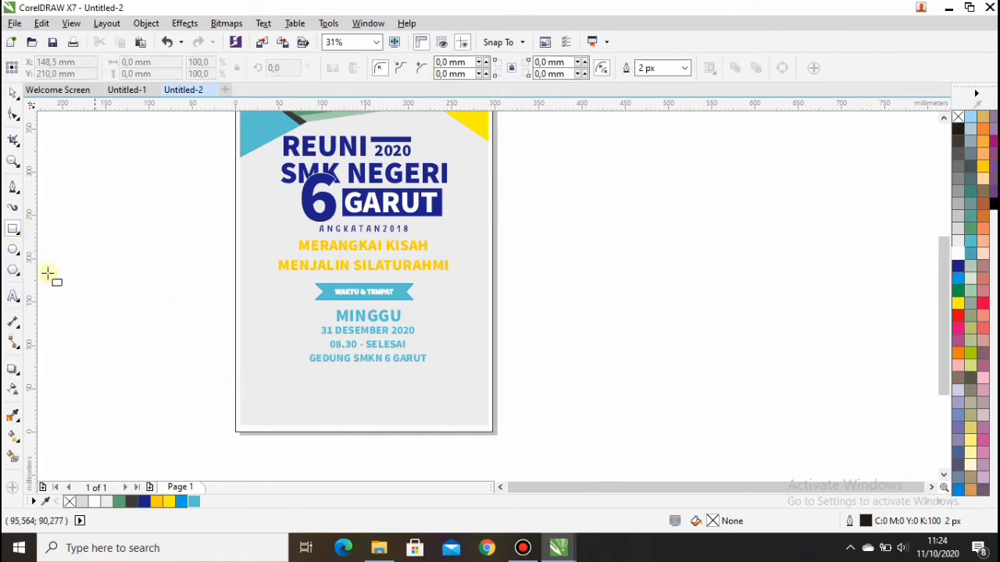
click(13, 92)
scroll(404, 364, up, 1)
click(397, 226)
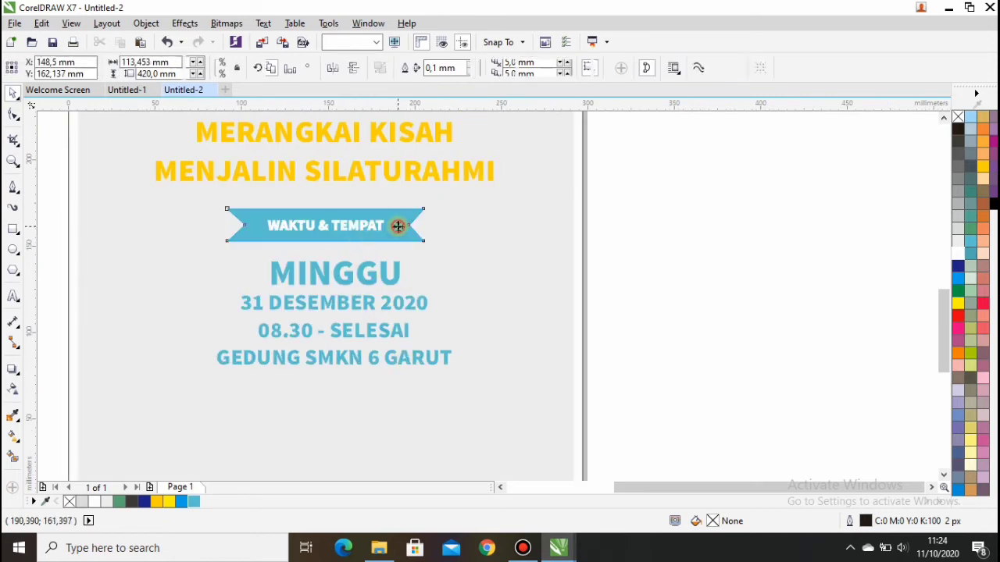
drag(397, 226, 507, 395)
drag(223, 395, 176, 394)
key(p)
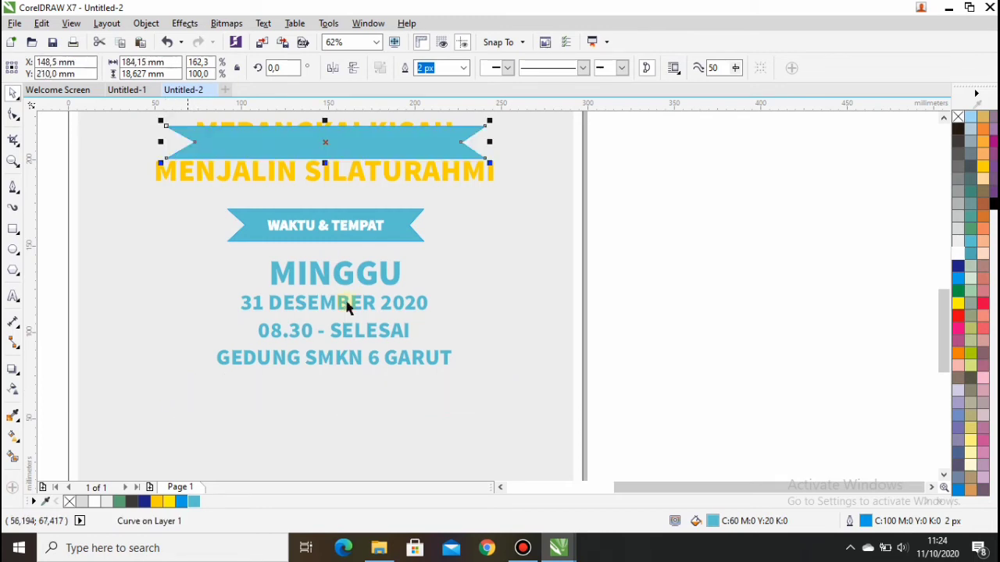
key(F10)
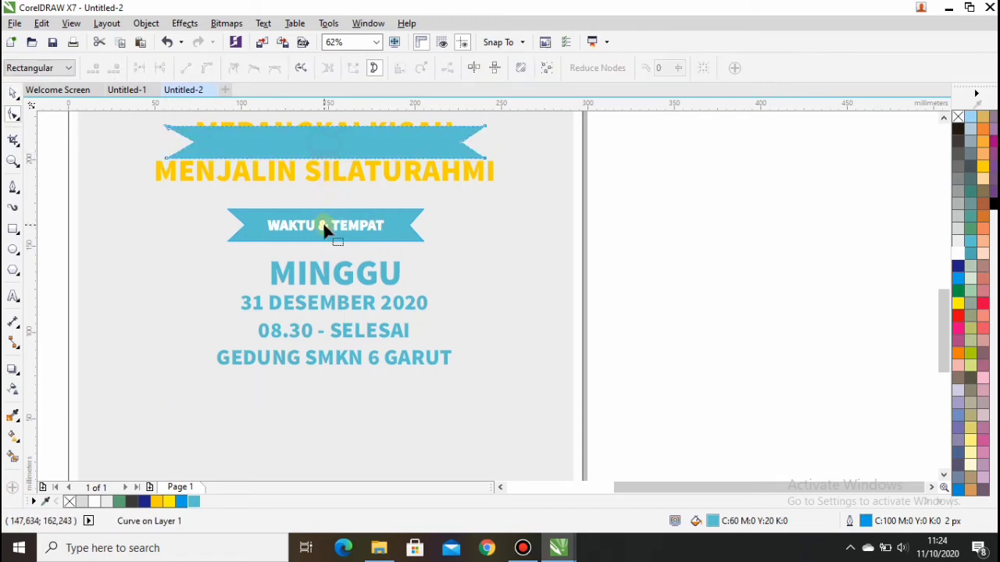
click(13, 93)
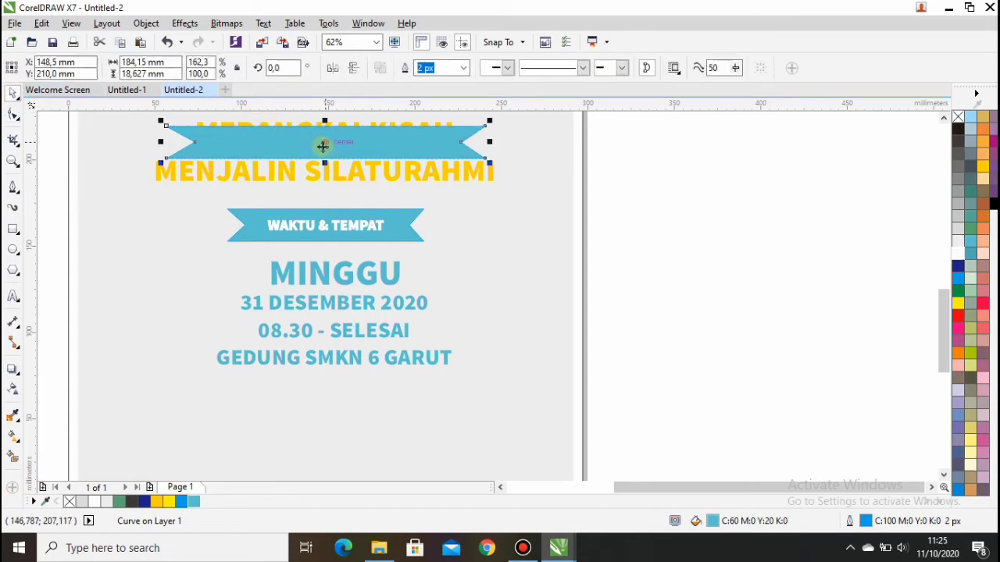
drag(323, 146, 329, 399)
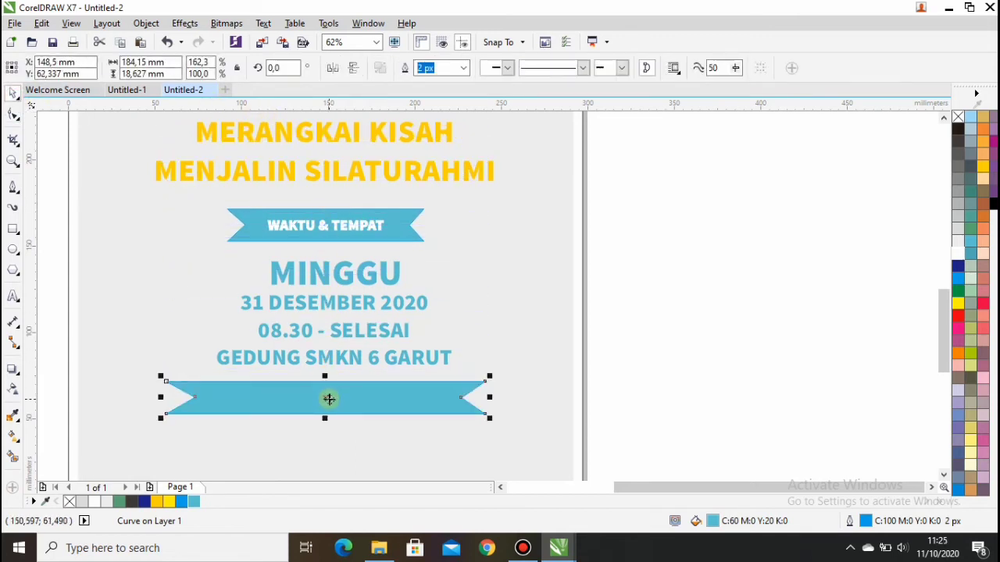
Type ACARA on the lower banner in Source Sans Pro Black and enlarge it to about 32 pt.
click(13, 296)
click(223, 398)
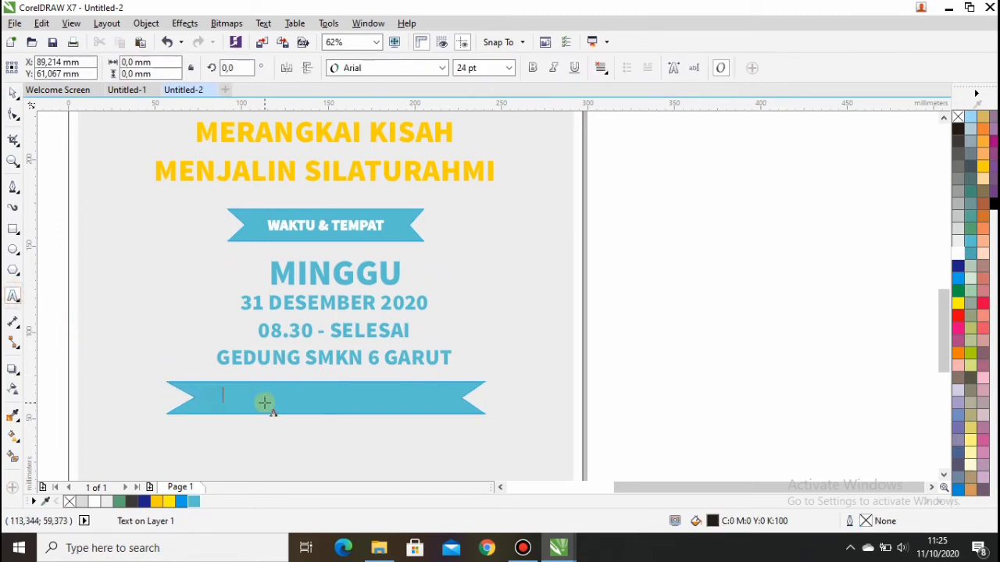
text(ACARA)
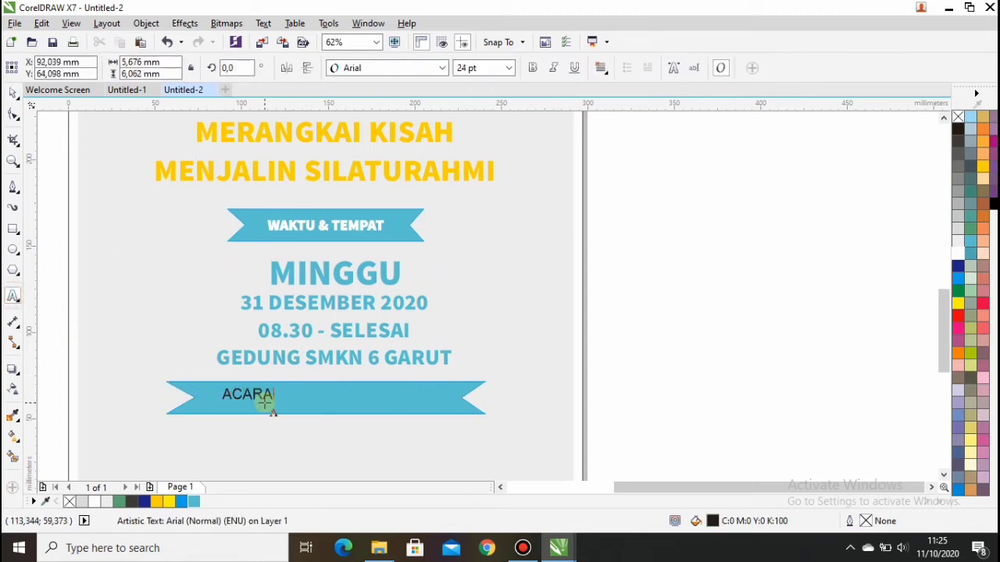
click(13, 92)
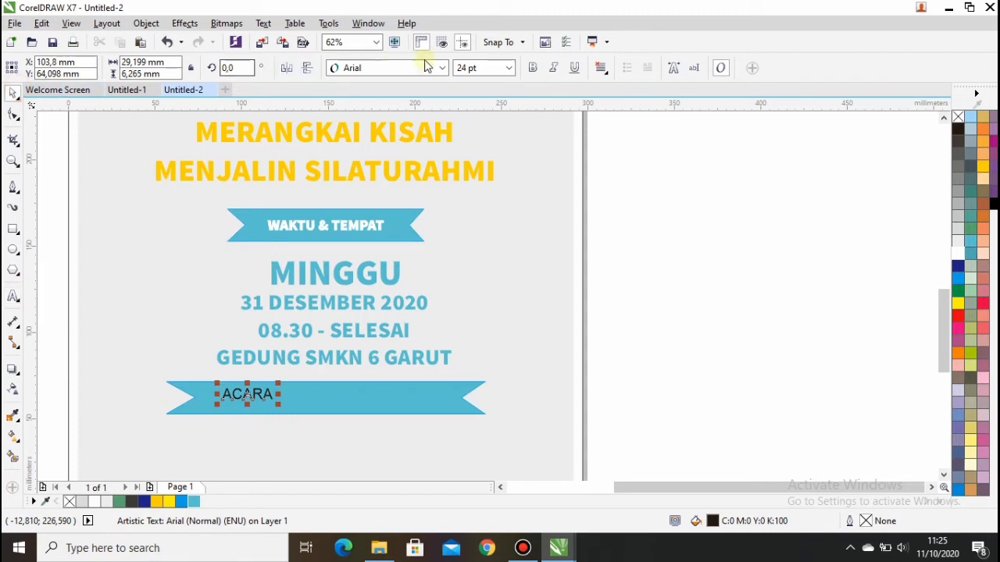
click(442, 68)
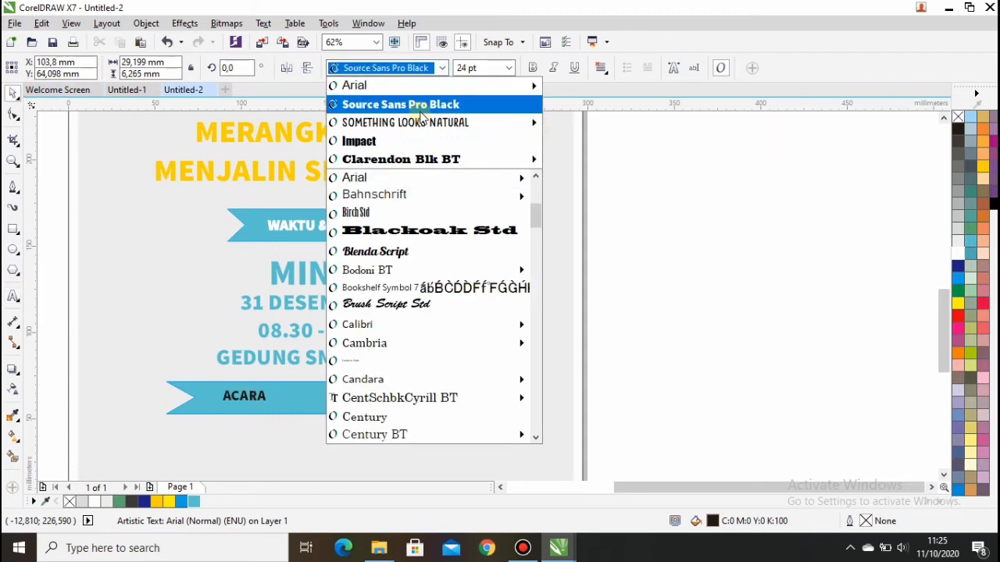
click(418, 106)
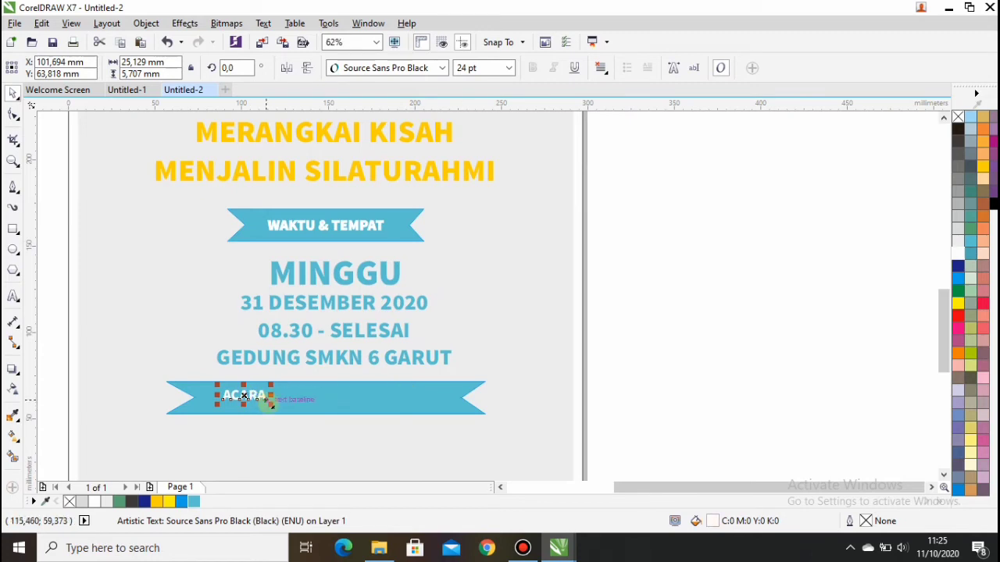
drag(270, 404, 325, 398)
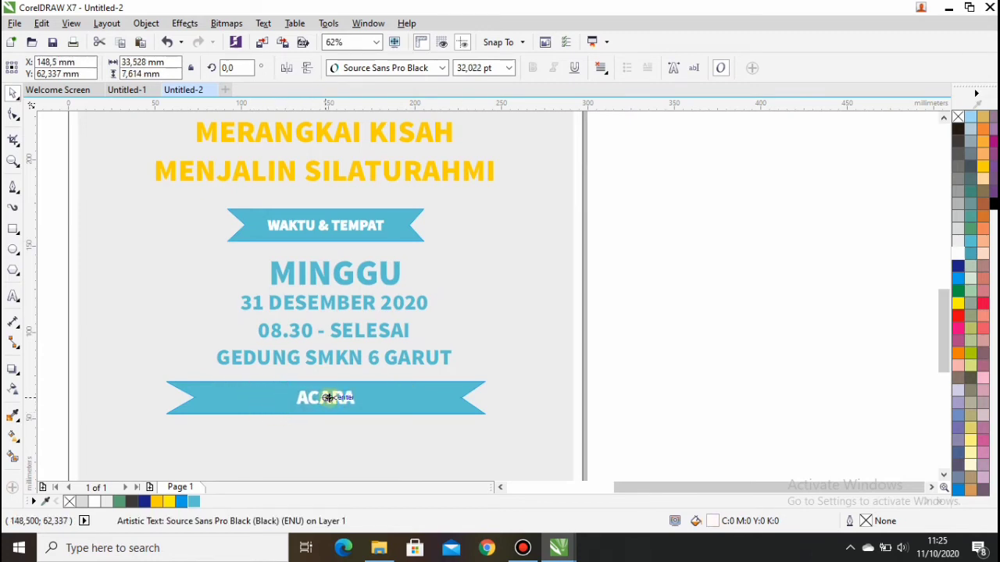
scroll(369, 387, down, 2)
click(336, 457)
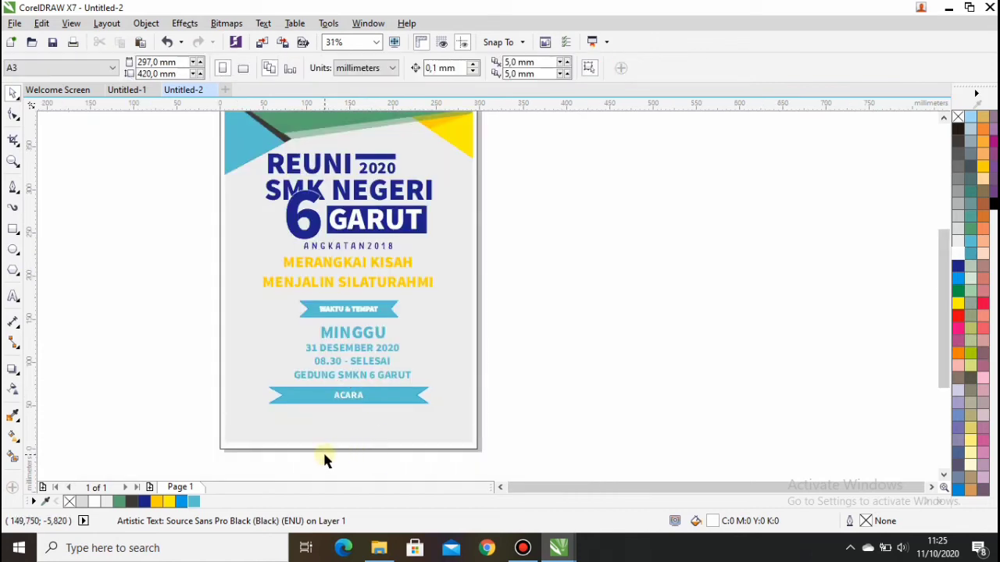
Copy ACARA below the banner, colour the copy turquoise, and start deleting its letters.
scroll(305, 454, up, 2)
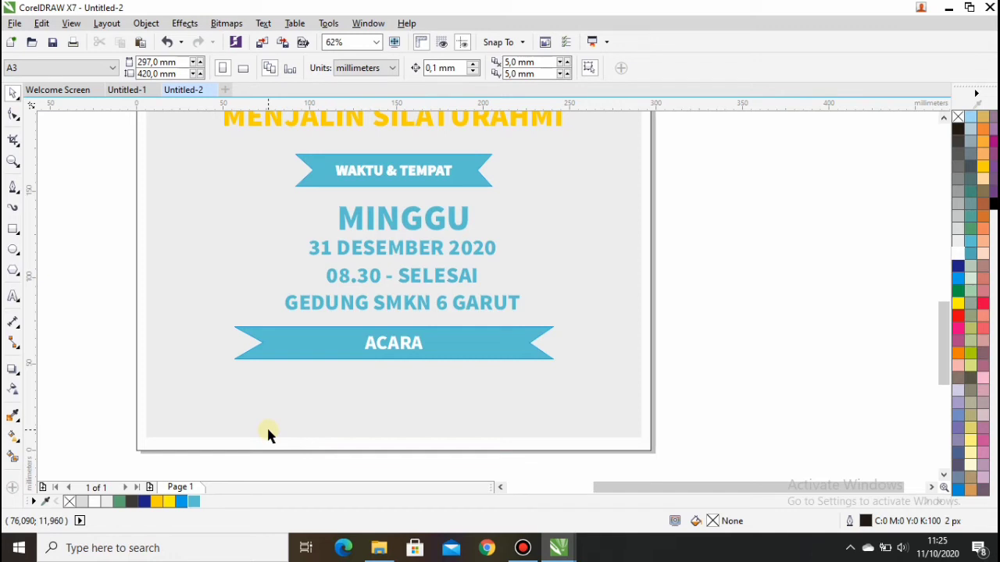
click(399, 348)
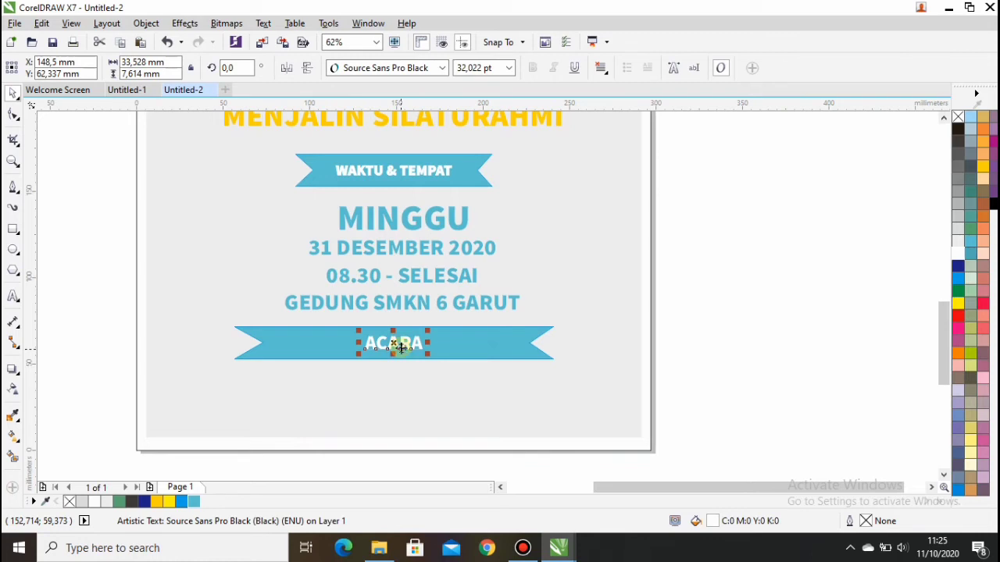
drag(396, 341, 292, 383)
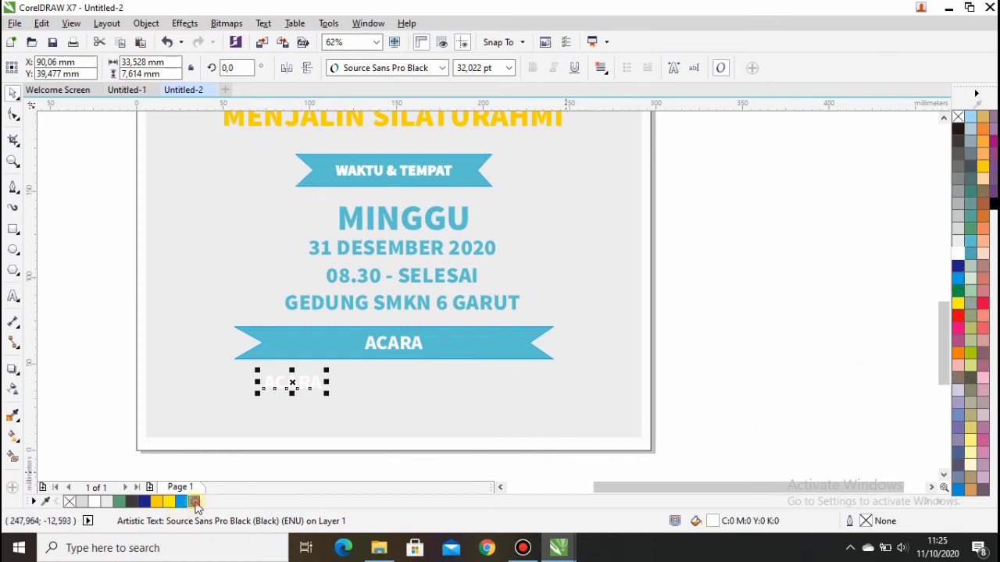
click(194, 502)
click(313, 382)
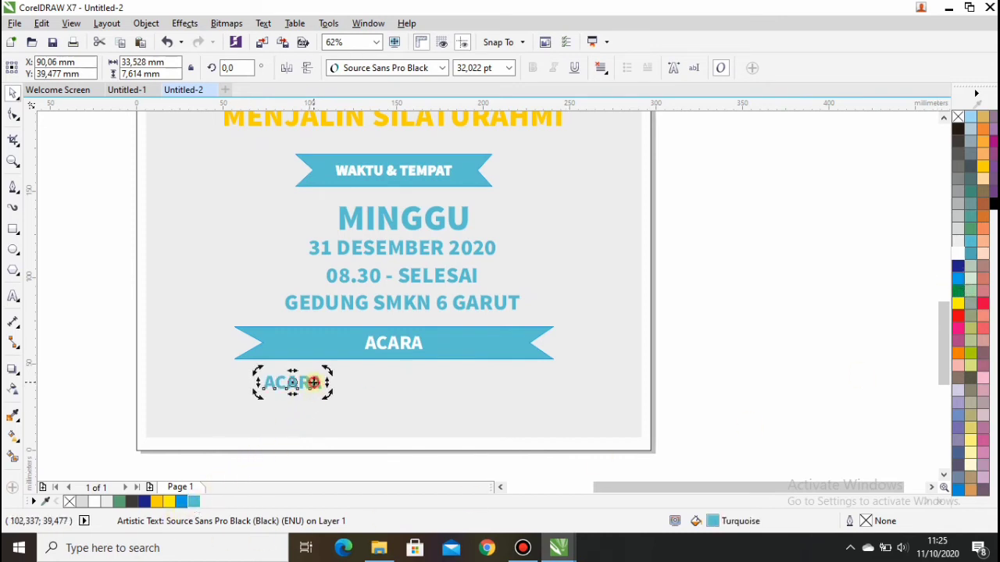
double_click(313, 382)
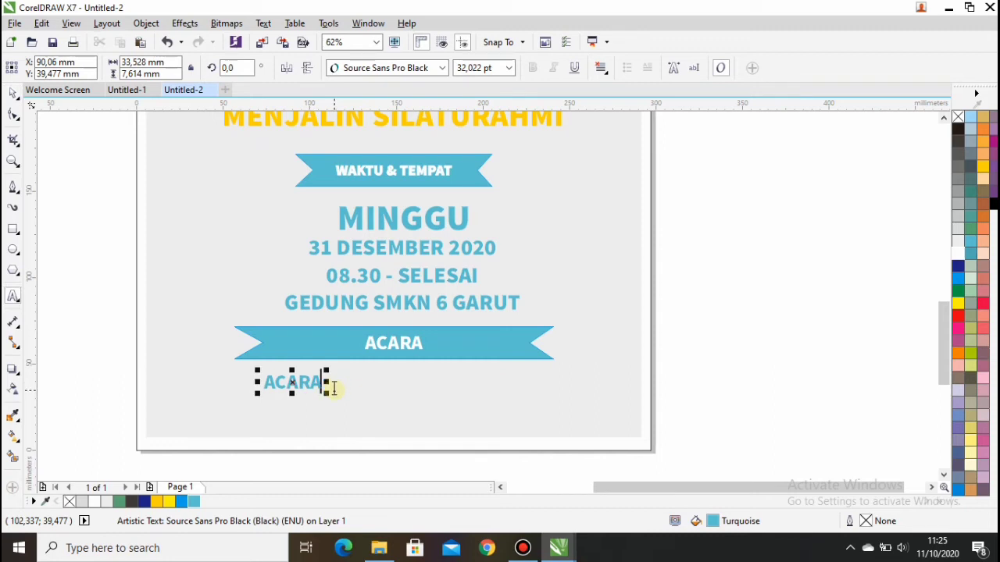
key(BackSpace)
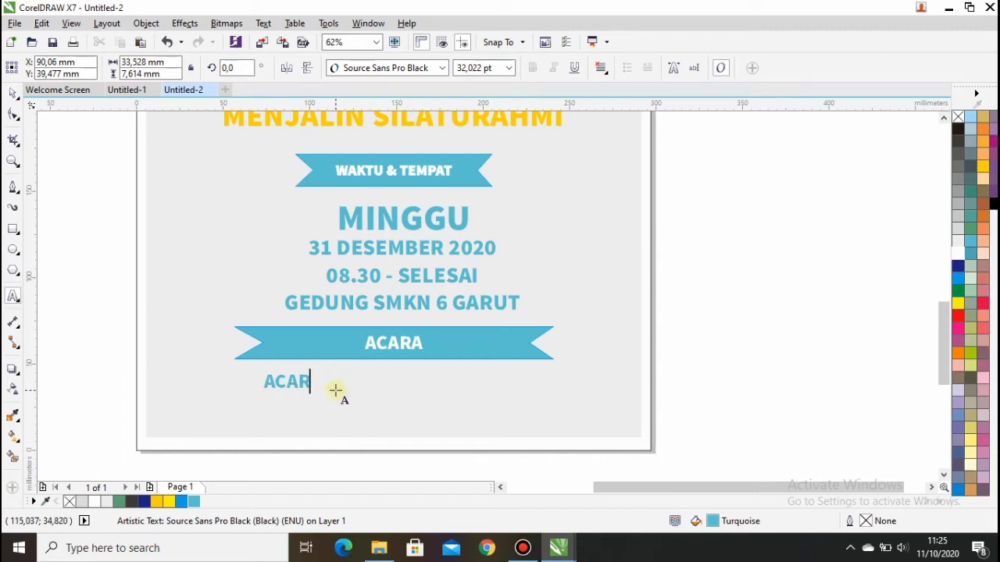
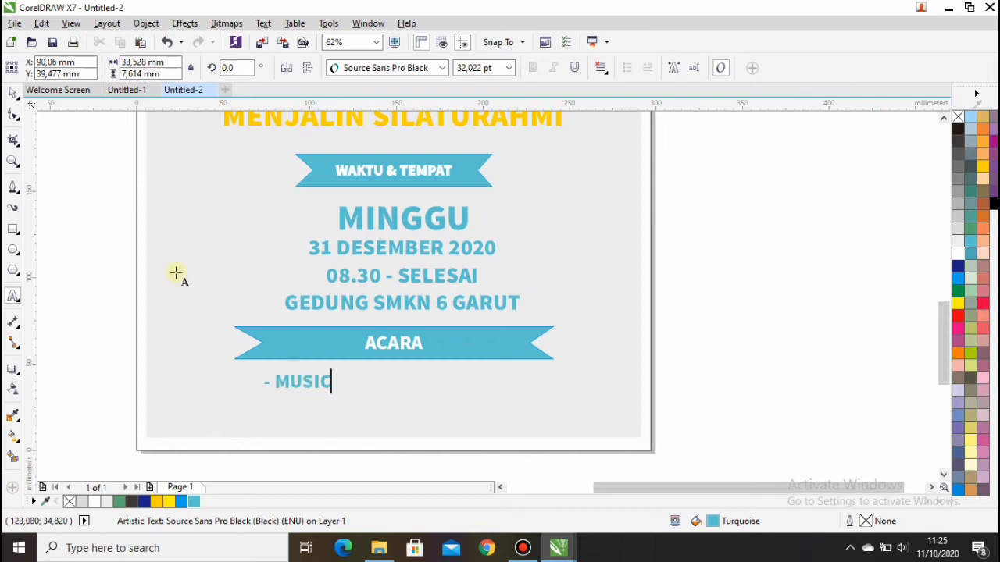
Duplicate the '- MUSIC' line just below itself and retype the copy as AWARD.
double_click(14, 92)
click(87, 221)
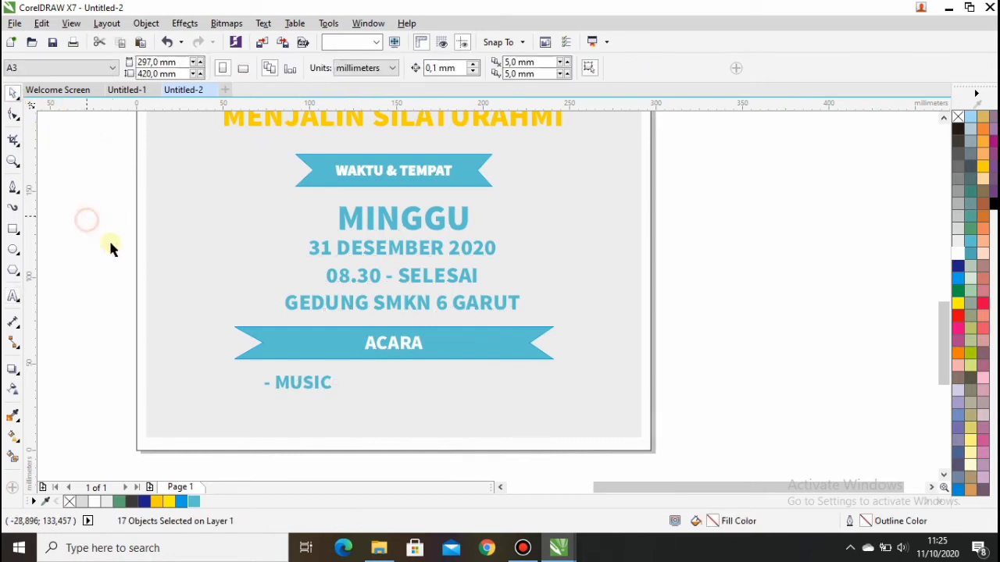
click(289, 381)
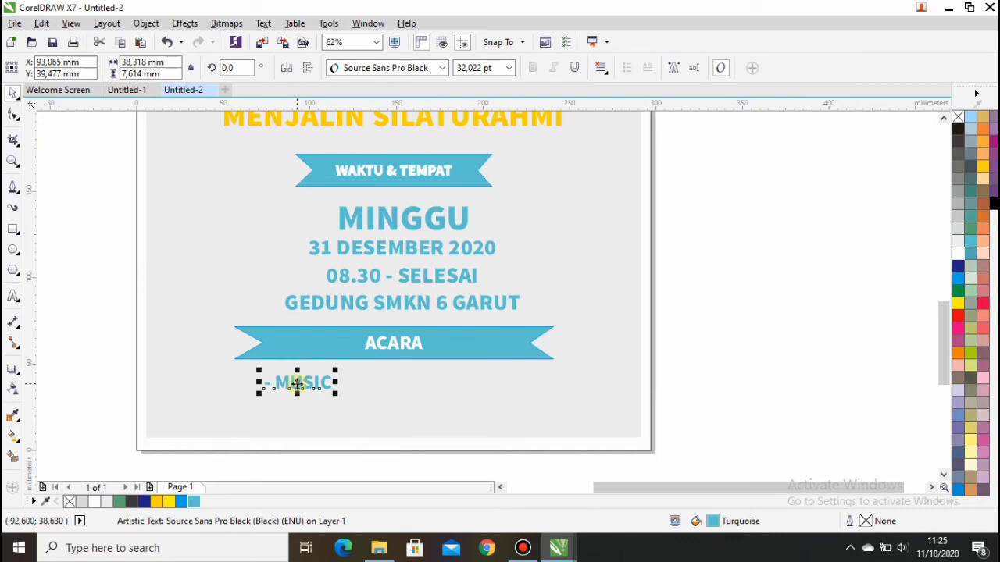
drag(297, 383, 300, 405)
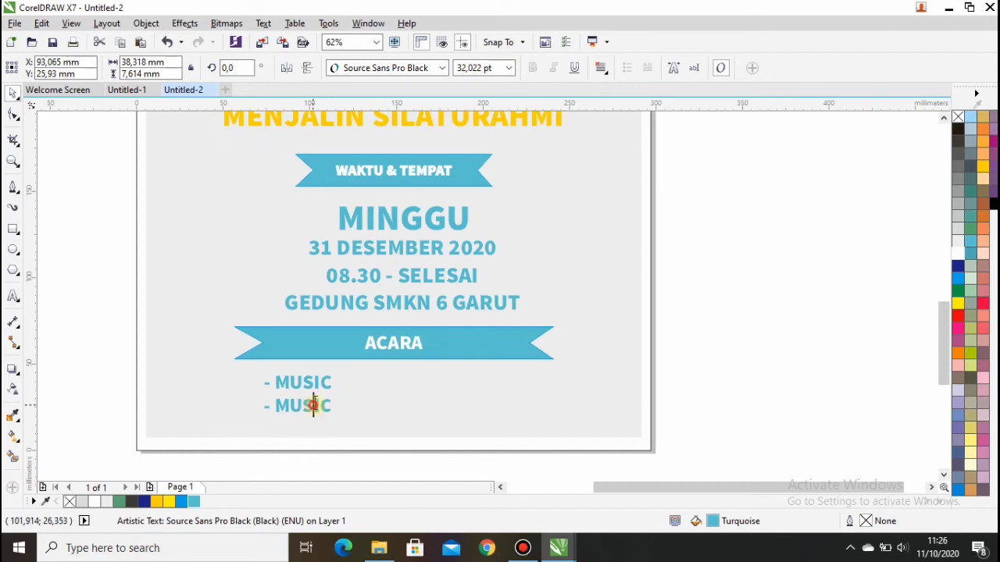
double_click(312, 406)
key(BackSpace)
key(BackSpace)
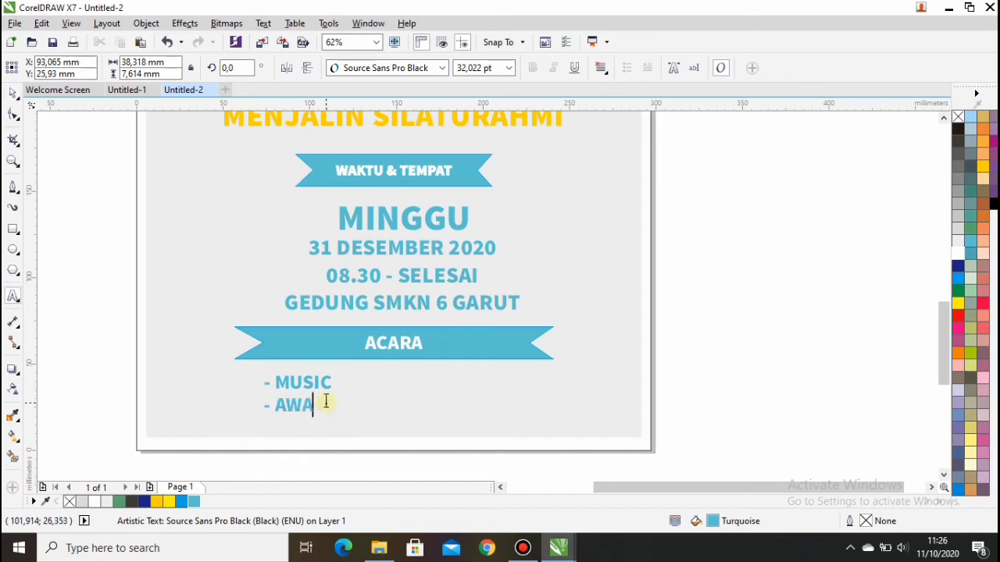
key(Escape)
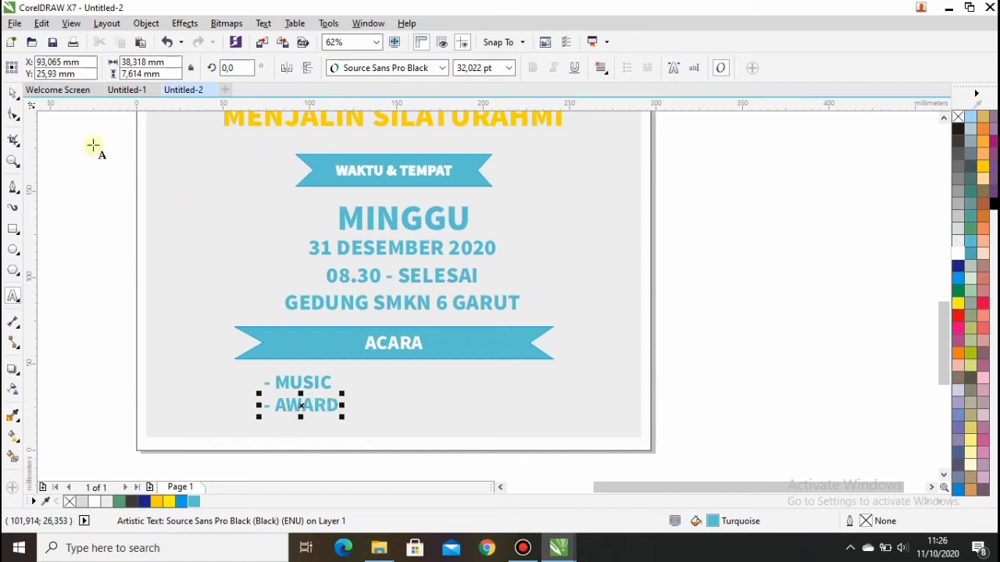
Copy the AWARD line to the right to start a second column and retype it as BAZAAR.
double_click(13, 93)
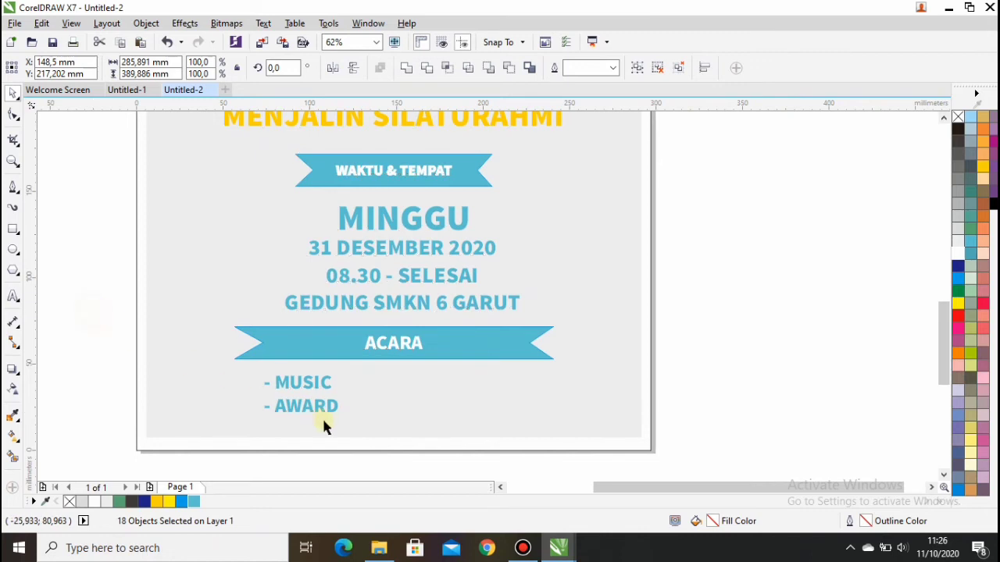
click(326, 423)
click(325, 405)
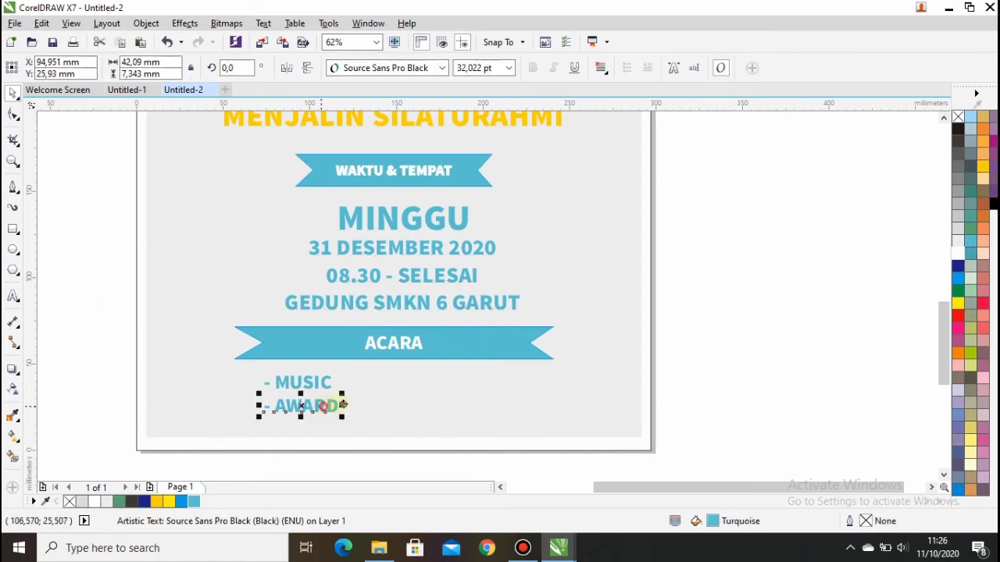
drag(325, 406, 484, 388)
double_click(492, 406)
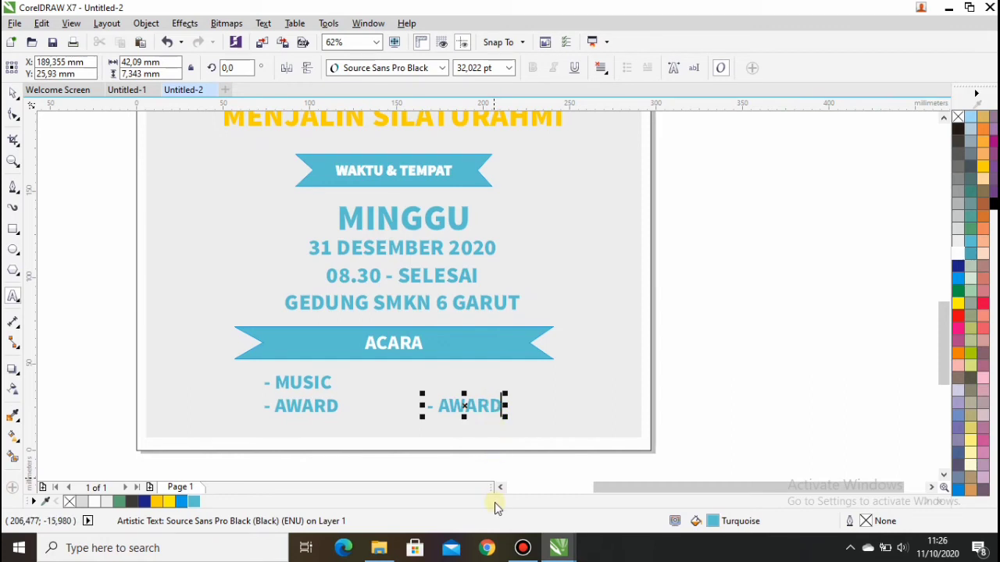
key(BackSpace)
key(BackSpace)
key(BackSpace)
key(BackSpace)
key(BackSpace)
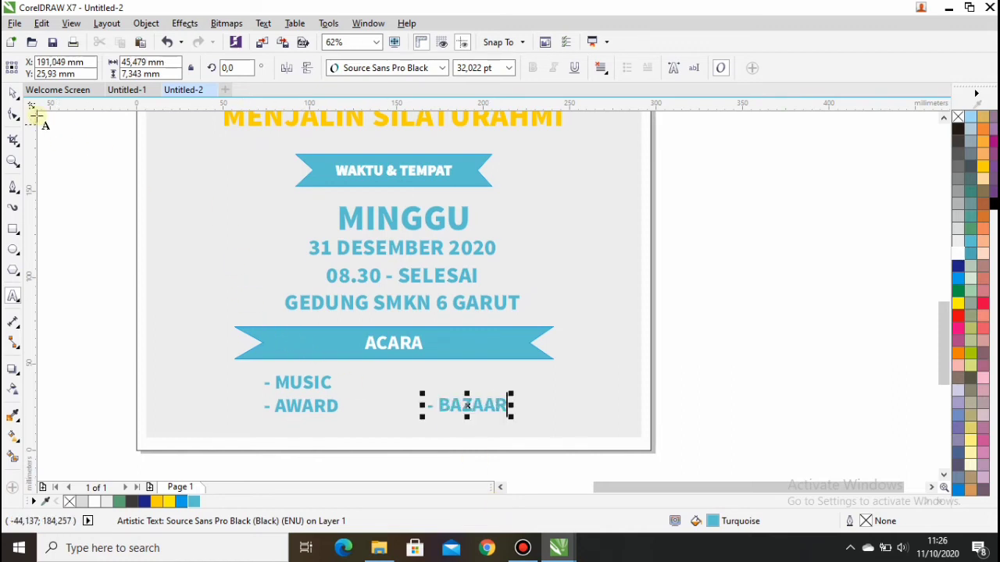
Copy BAZAAR to a line just above it and retype the copy as DOORPRICE.
click(13, 92)
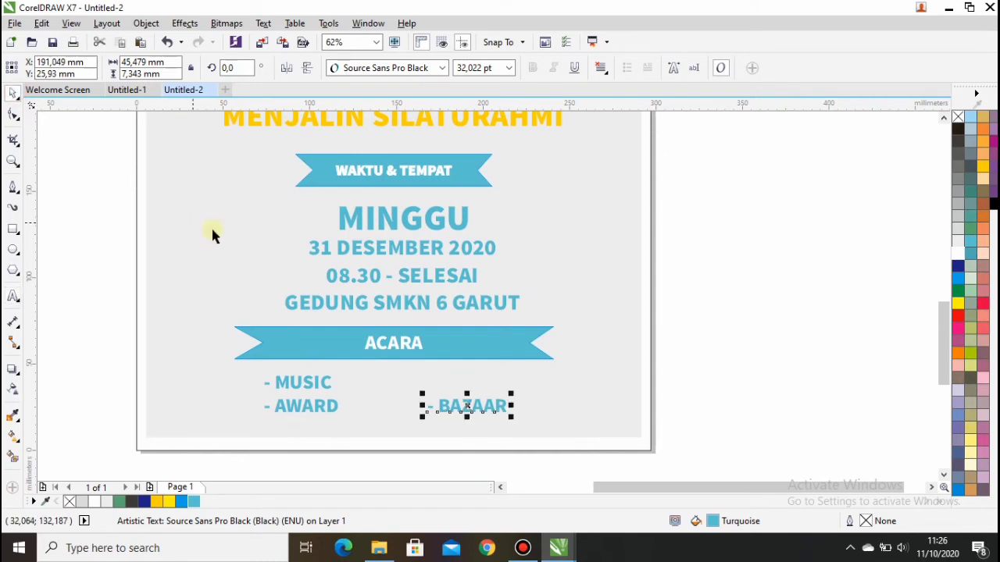
drag(471, 404, 470, 386)
double_click(471, 386)
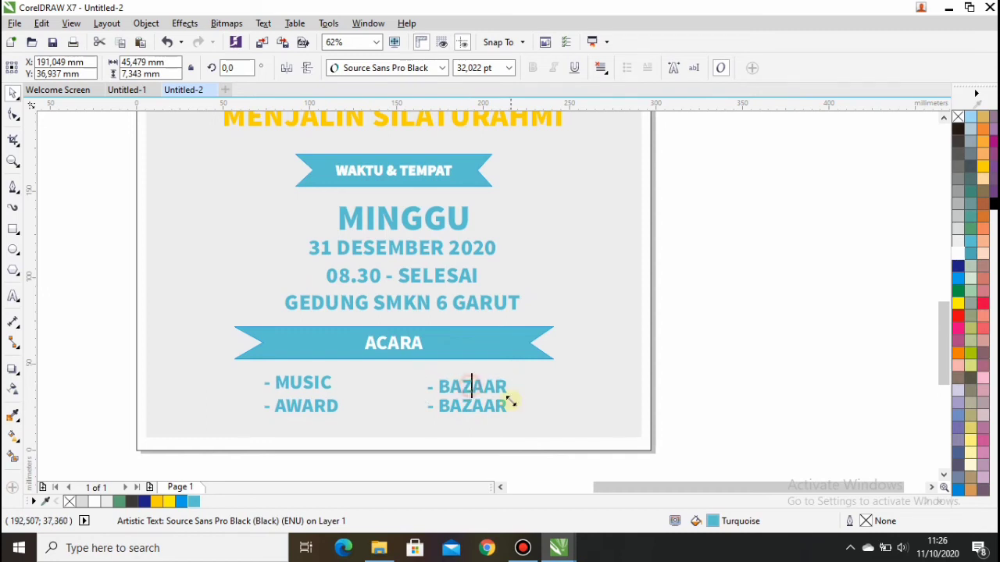
key(BackSpace)
key(BackSpace)
key(BackSpace)
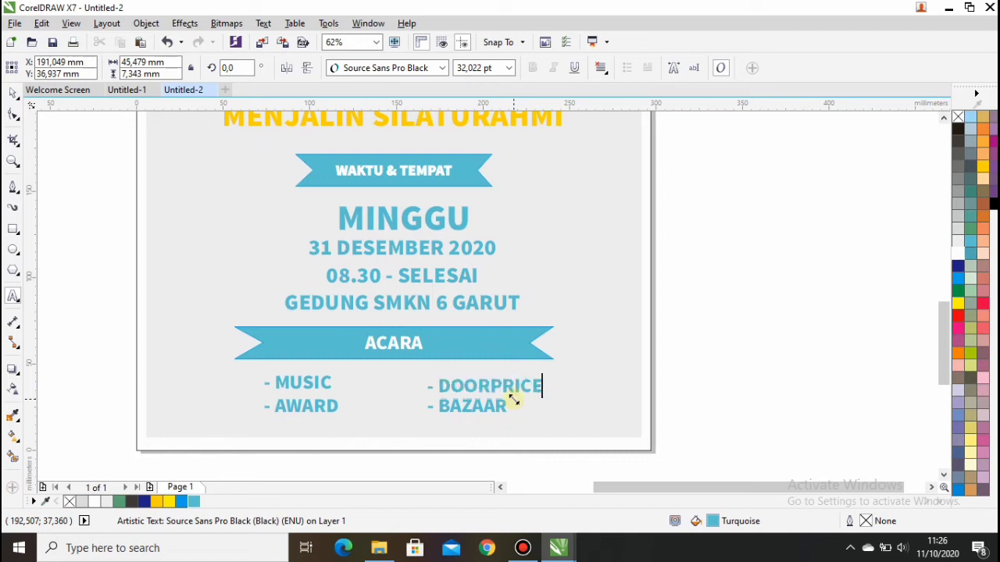
Set the MUSIC and DOORPRICE items to 36 pt.
click(14, 93)
click(74, 186)
click(469, 387)
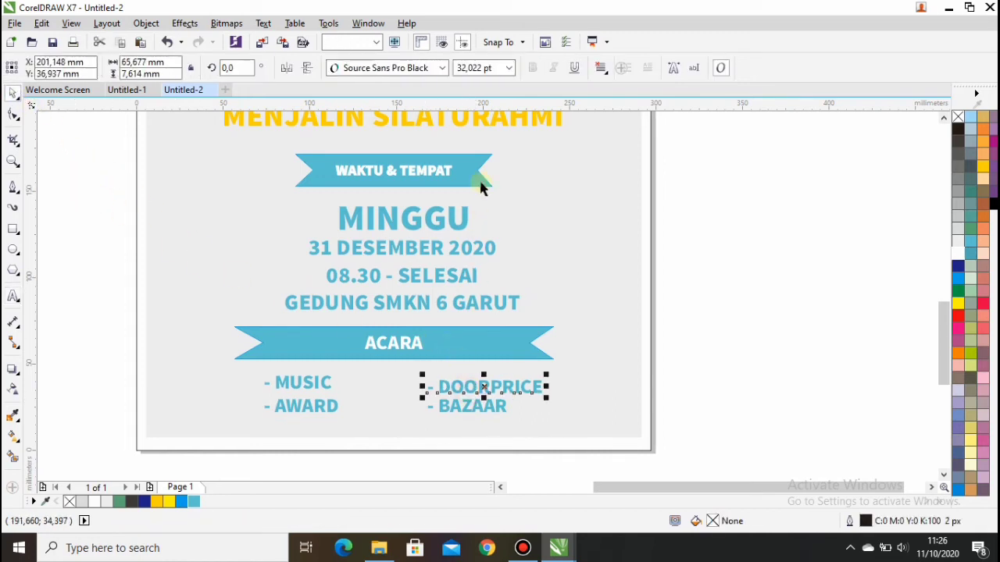
click(509, 68)
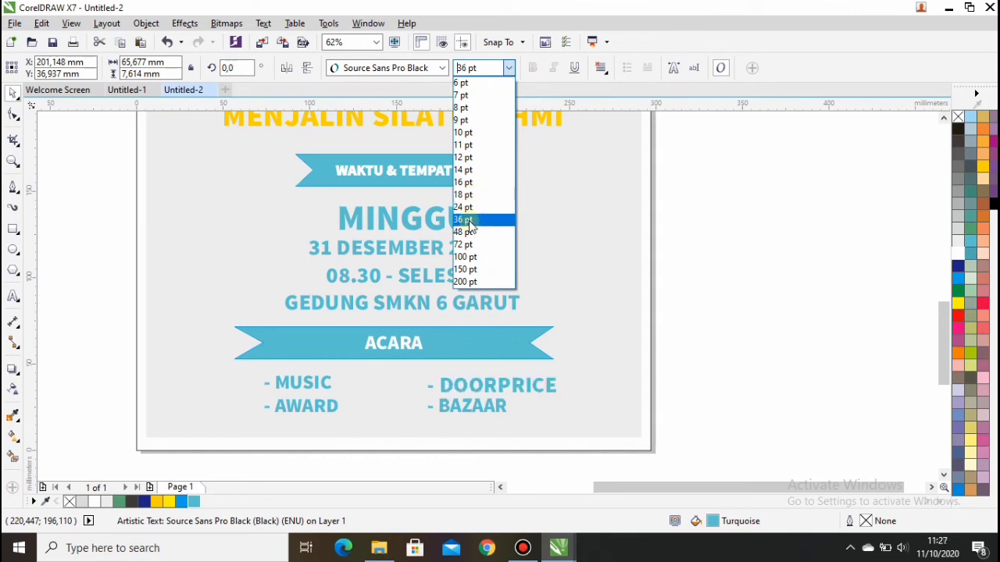
click(469, 208)
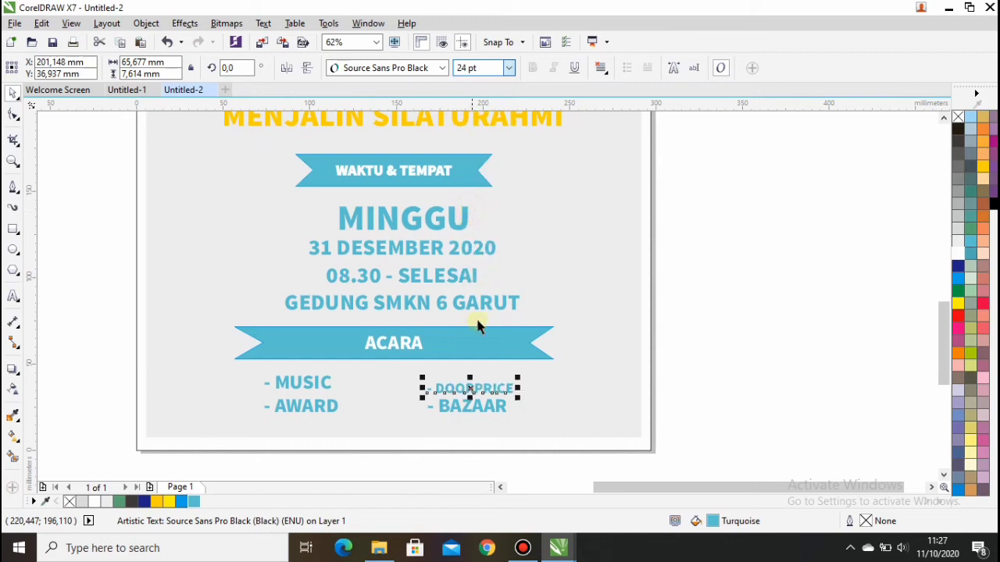
drag(469, 389, 471, 384)
click(331, 390)
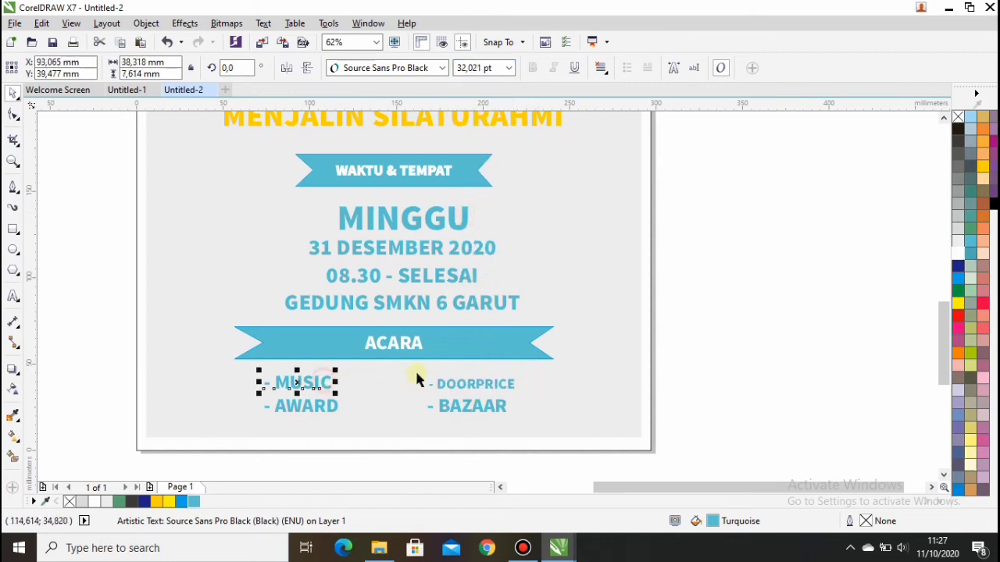
click(508, 68)
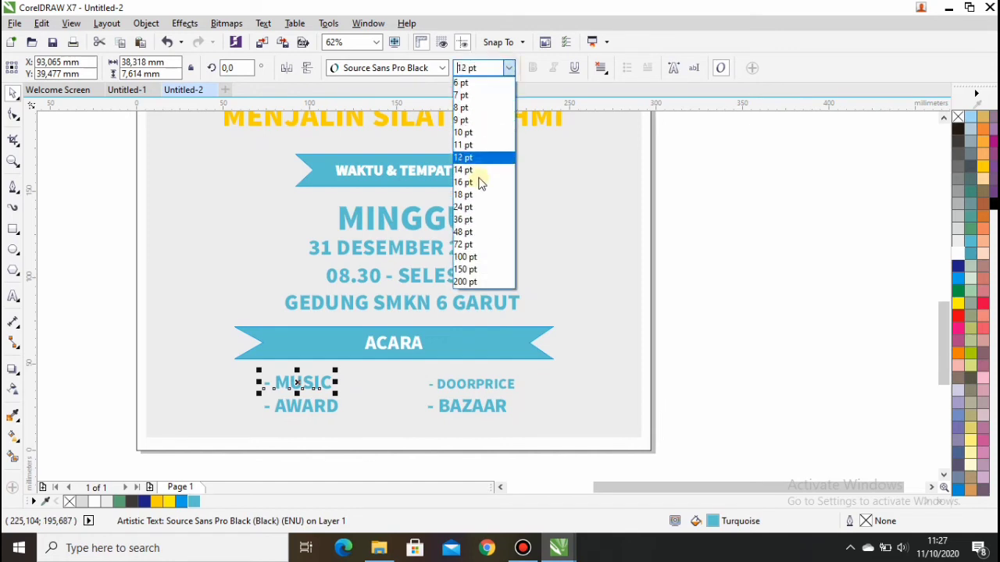
click(467, 220)
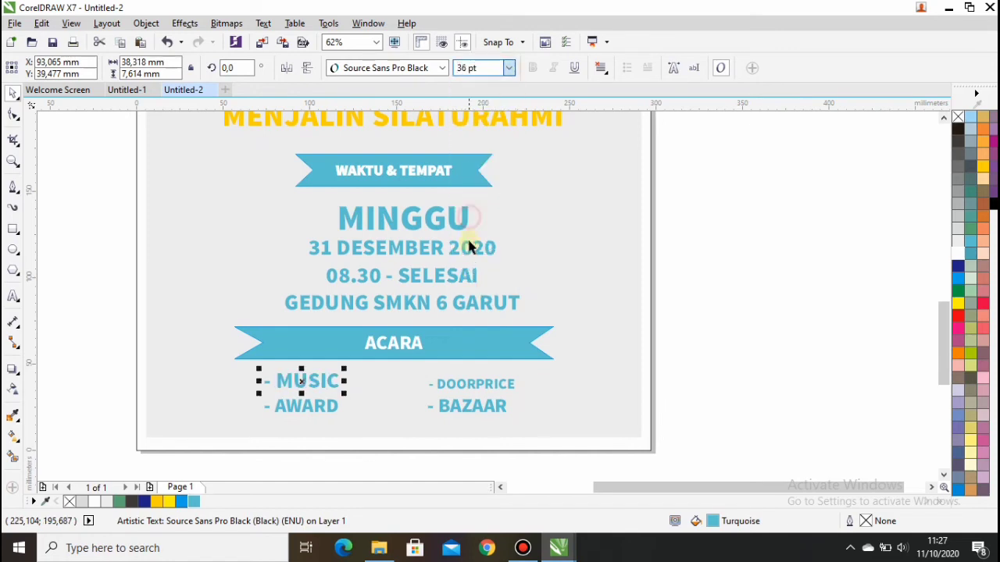
click(482, 384)
click(509, 68)
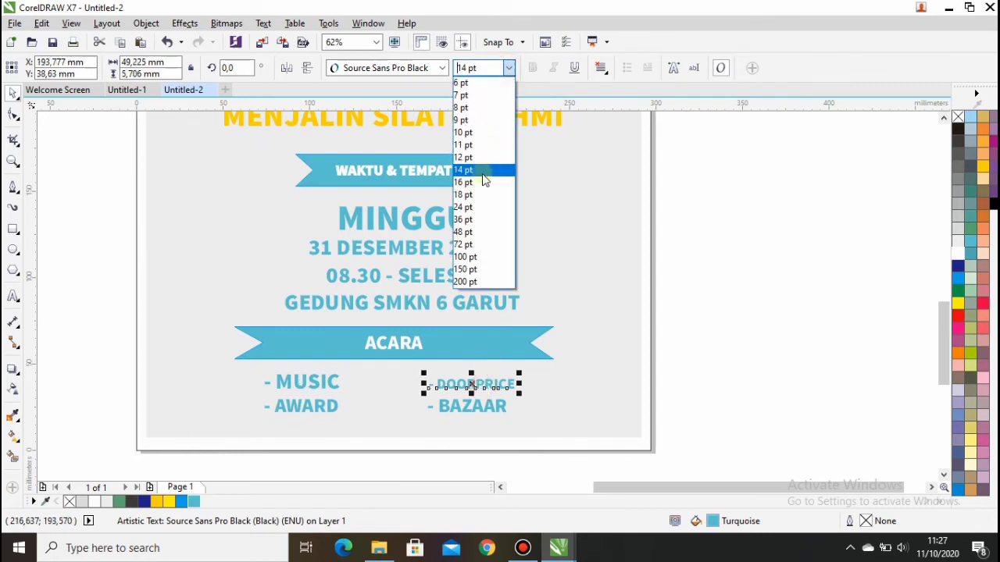
click(466, 219)
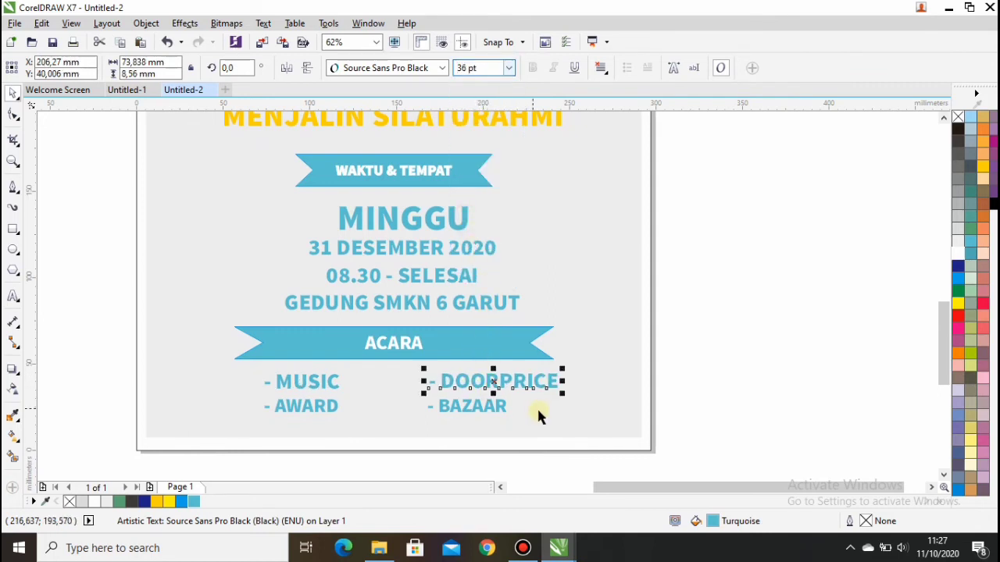
Nudge MUSIC, DOORPRICE, BAZAAR and AWARD so the two columns line up neatly.
click(308, 385)
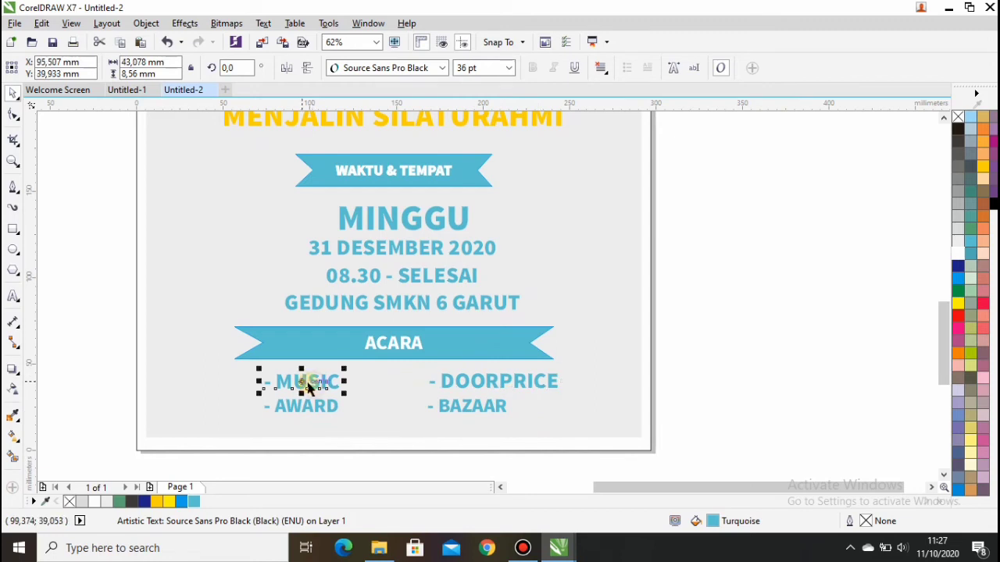
drag(309, 384, 308, 379)
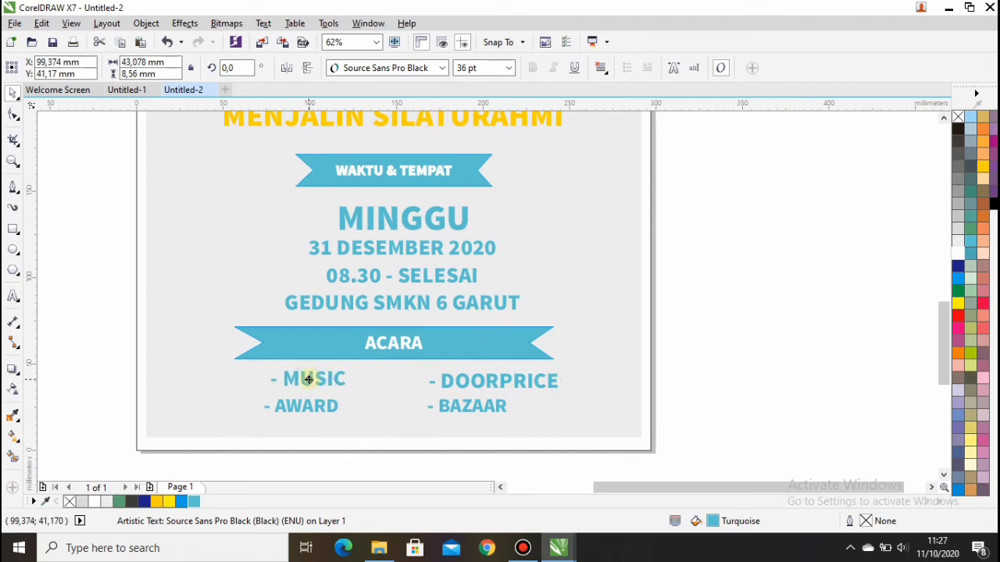
click(466, 383)
drag(494, 381, 480, 380)
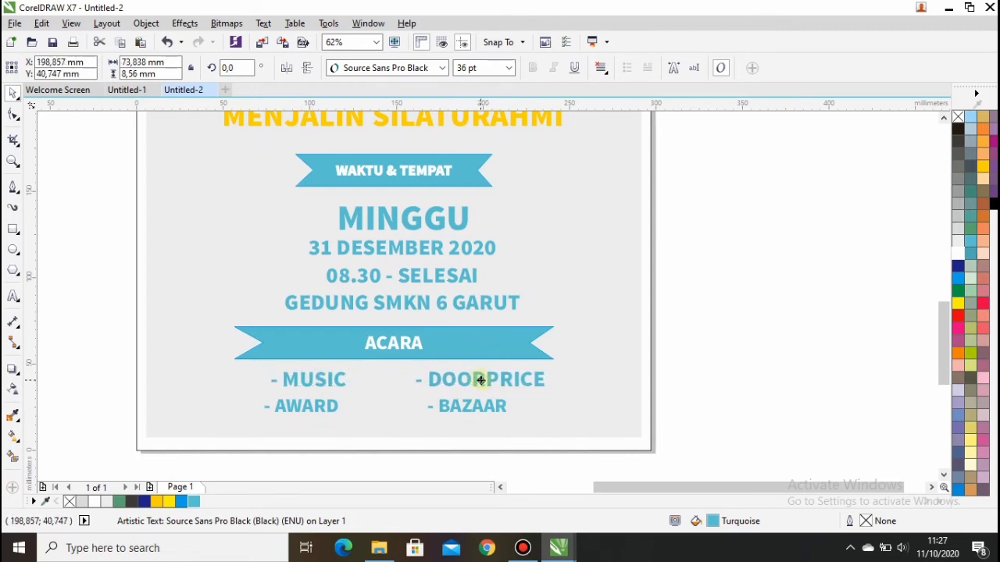
click(475, 408)
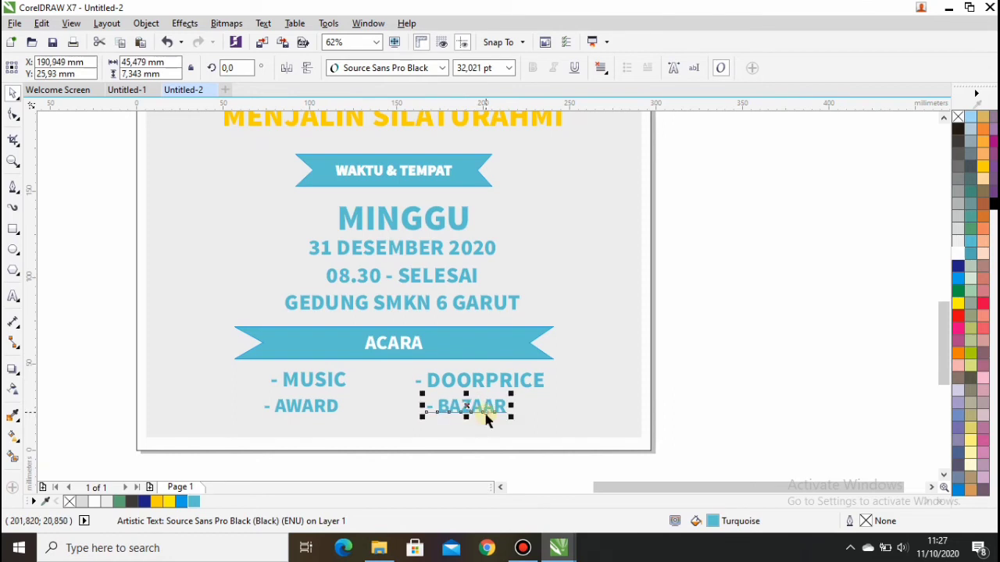
drag(485, 419, 458, 406)
click(306, 404)
drag(306, 405, 309, 407)
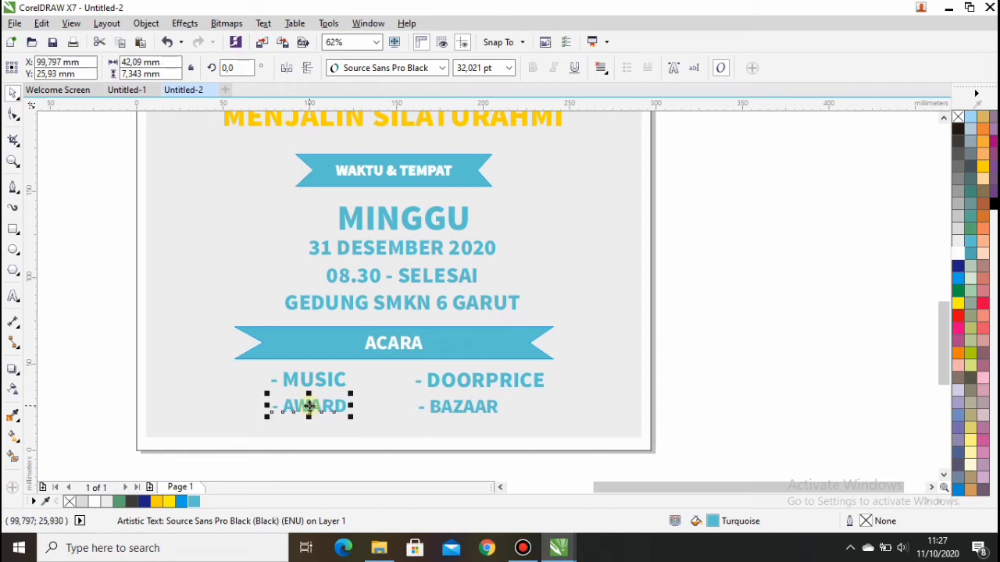
click(105, 259)
scroll(140, 240, down, 2)
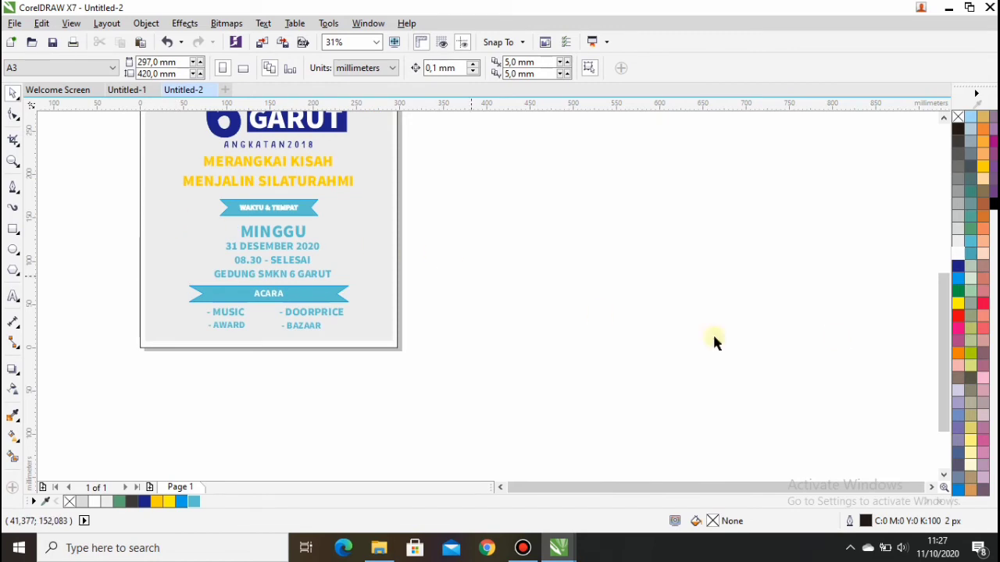
Draw a small square beside the poster and rotate it 45° into a diamond.
drag(946, 319, 945, 292)
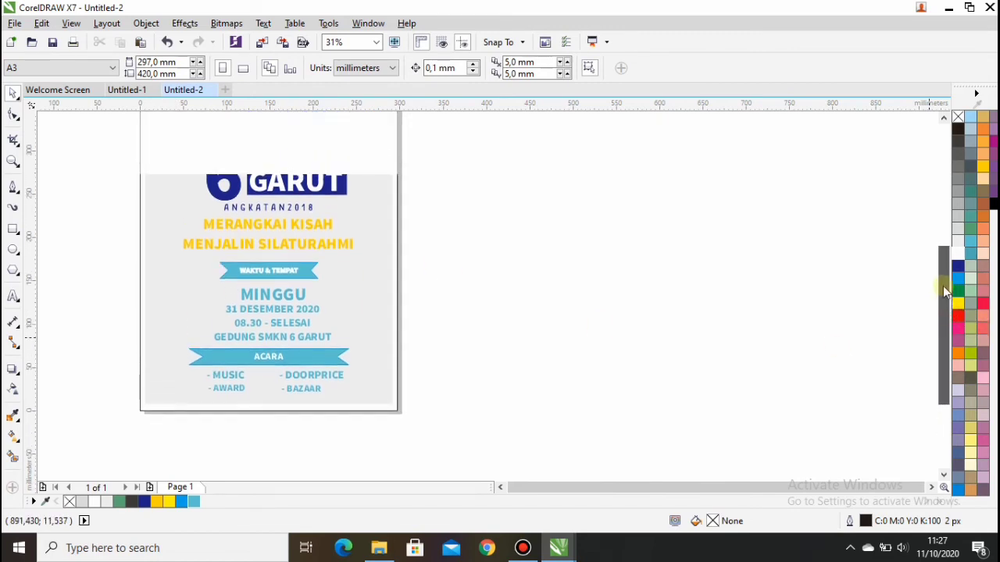
click(200, 257)
click(14, 229)
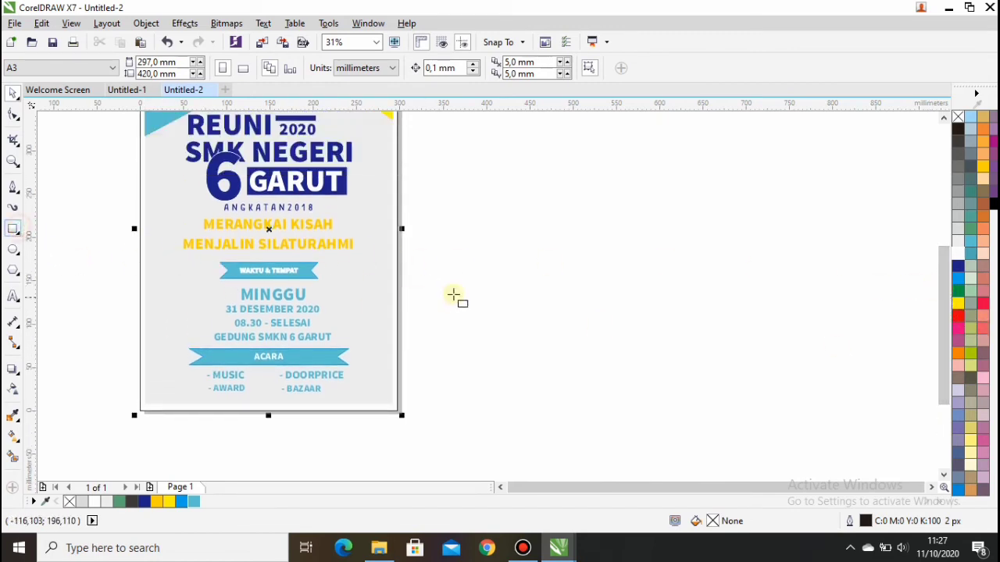
drag(447, 278, 476, 308)
key(space)
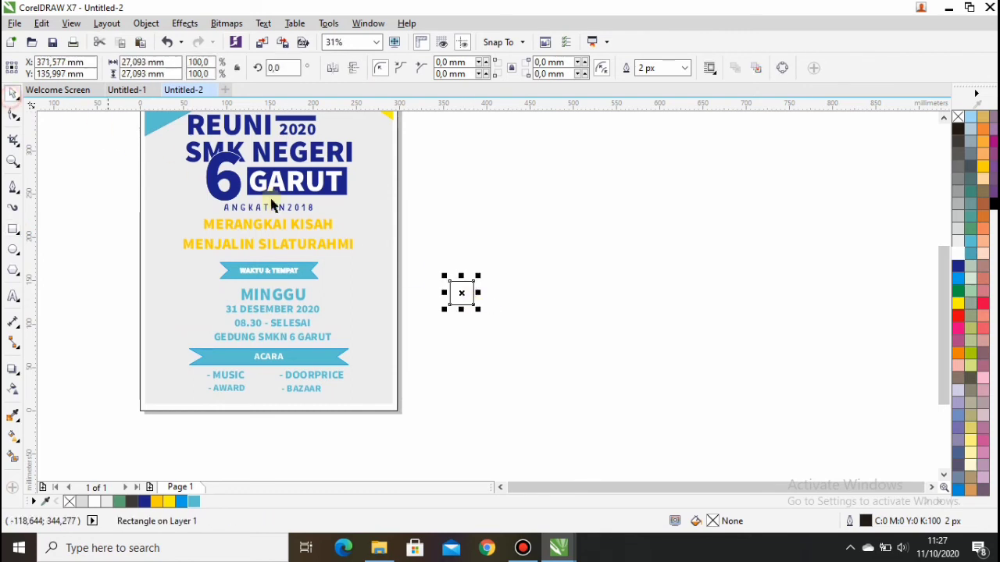
scroll(486, 297, up, 2)
click(440, 290)
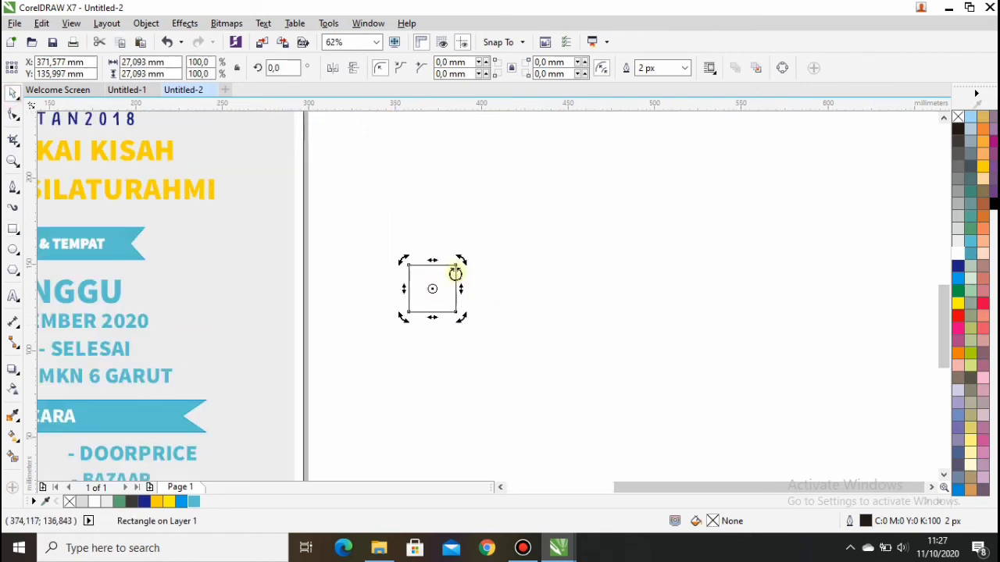
drag(460, 259, 476, 289)
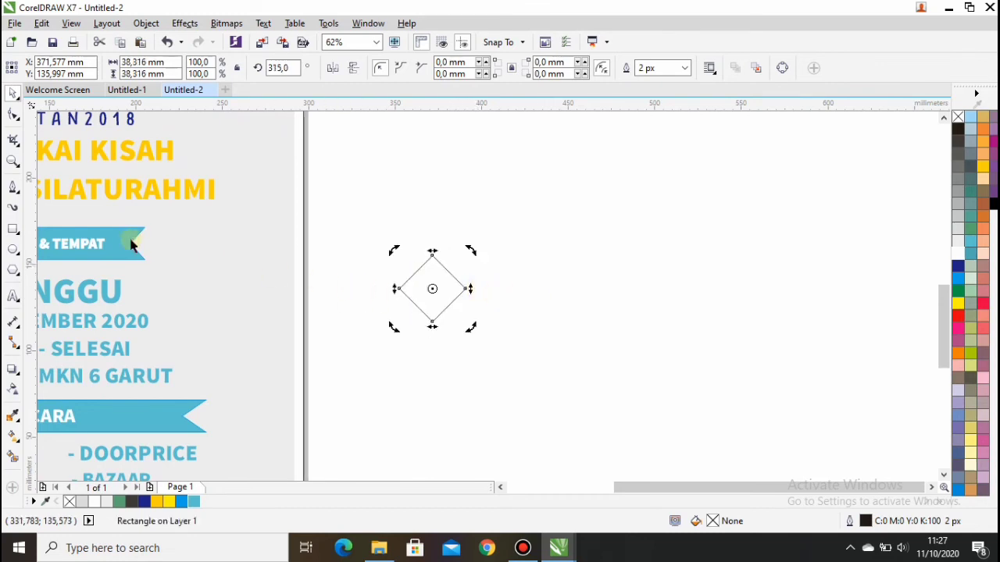
Fill the diamond turquoise and give it 50 uniform transparency in Multiply mode.
click(196, 502)
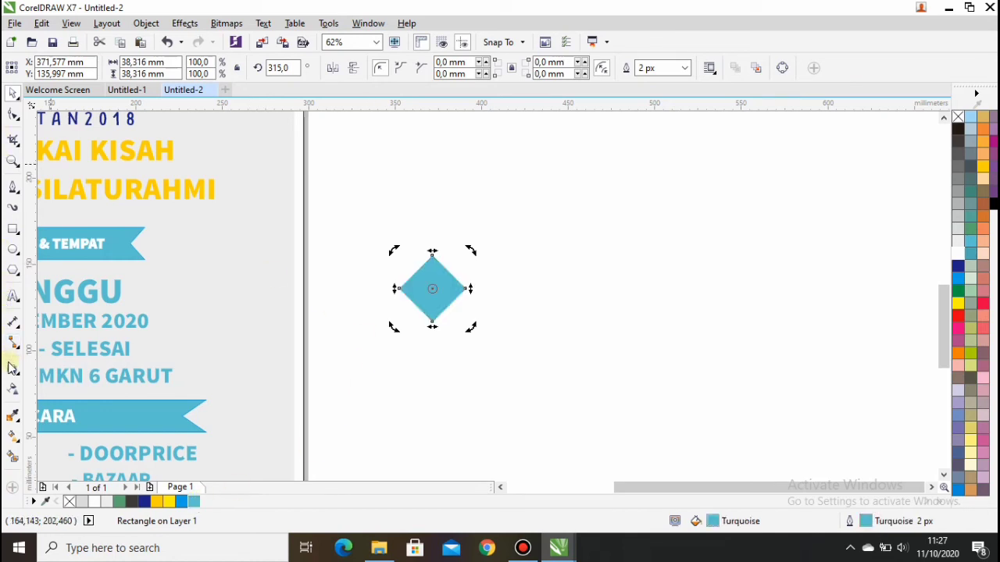
click(12, 386)
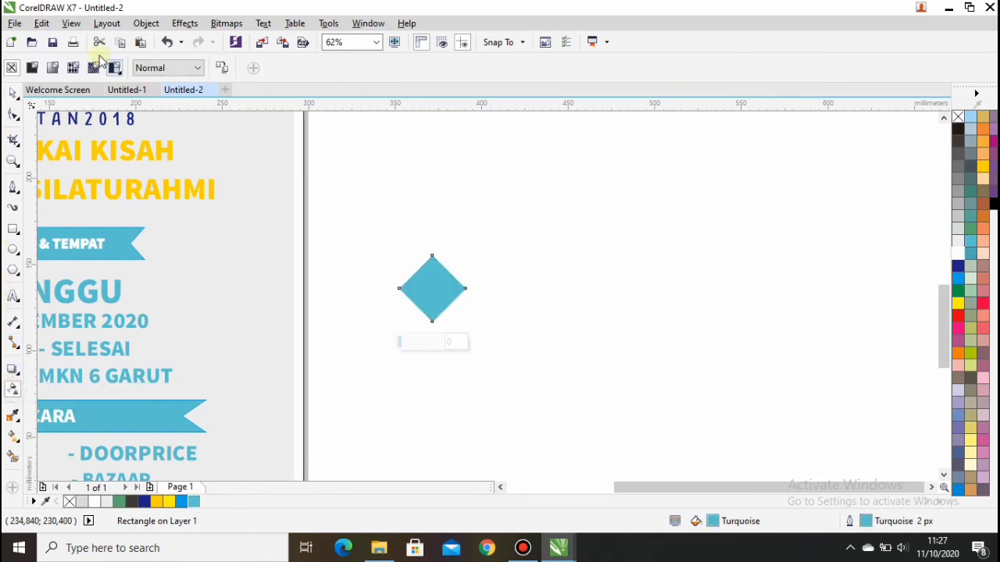
click(32, 69)
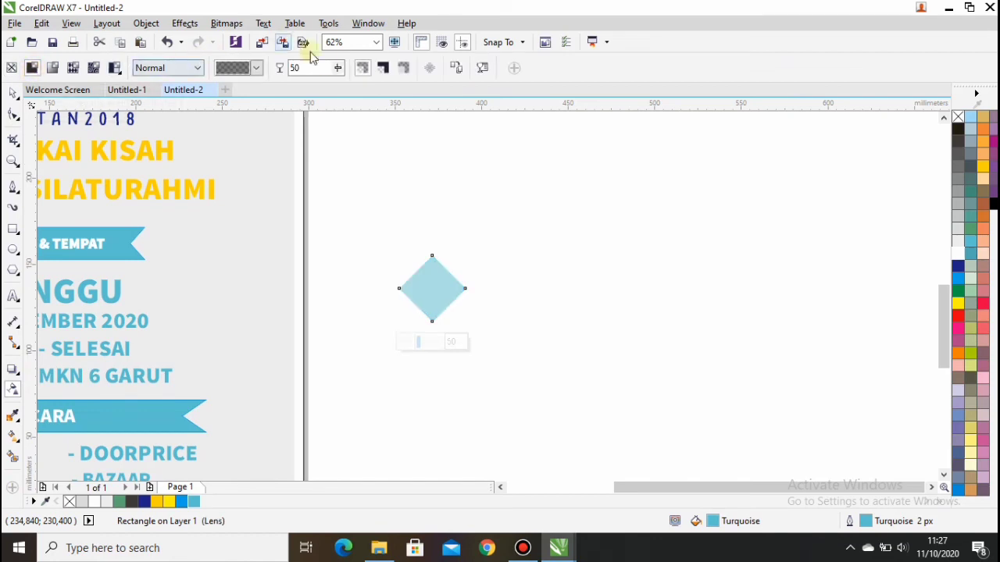
click(244, 67)
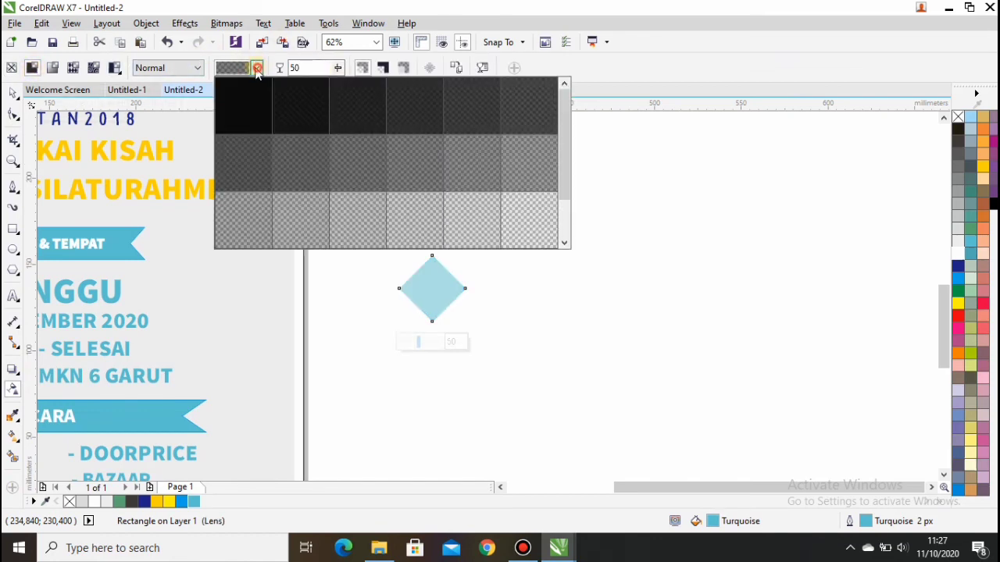
click(254, 68)
click(197, 68)
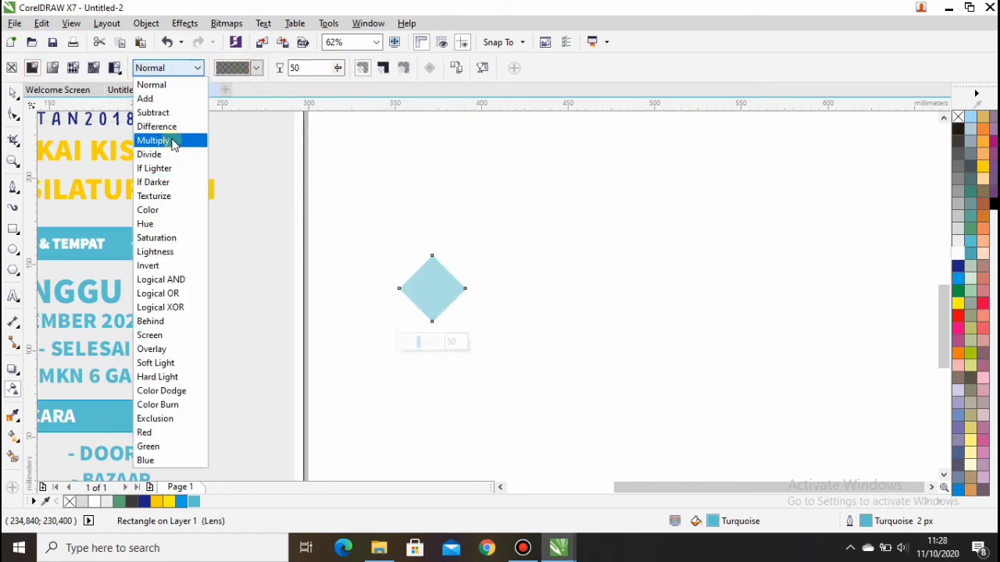
click(201, 140)
click(13, 93)
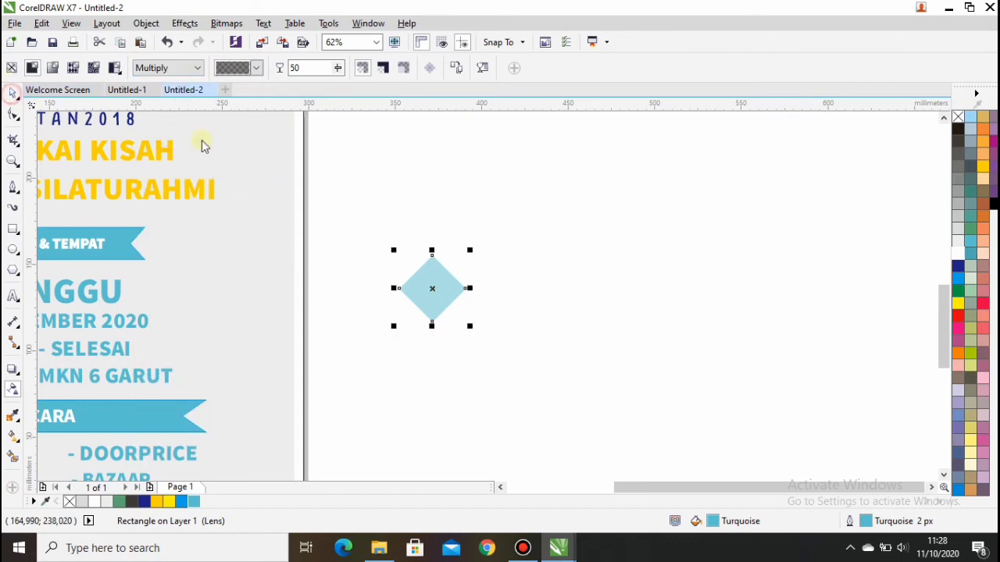
click(348, 192)
scroll(348, 196, down, 2)
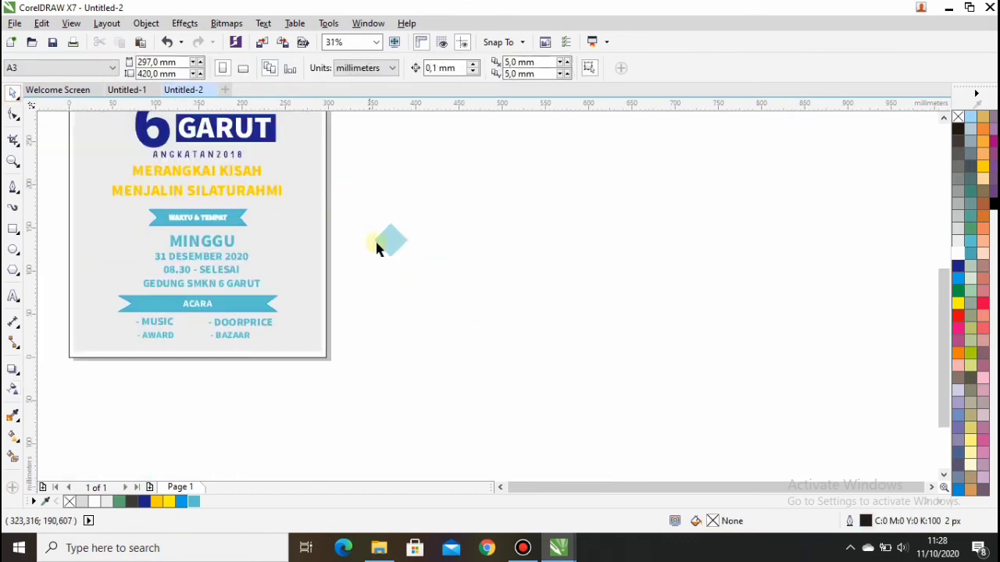
Move the diamond beside the tagline and drop a copy onto the poster.
drag(388, 241, 140, 189)
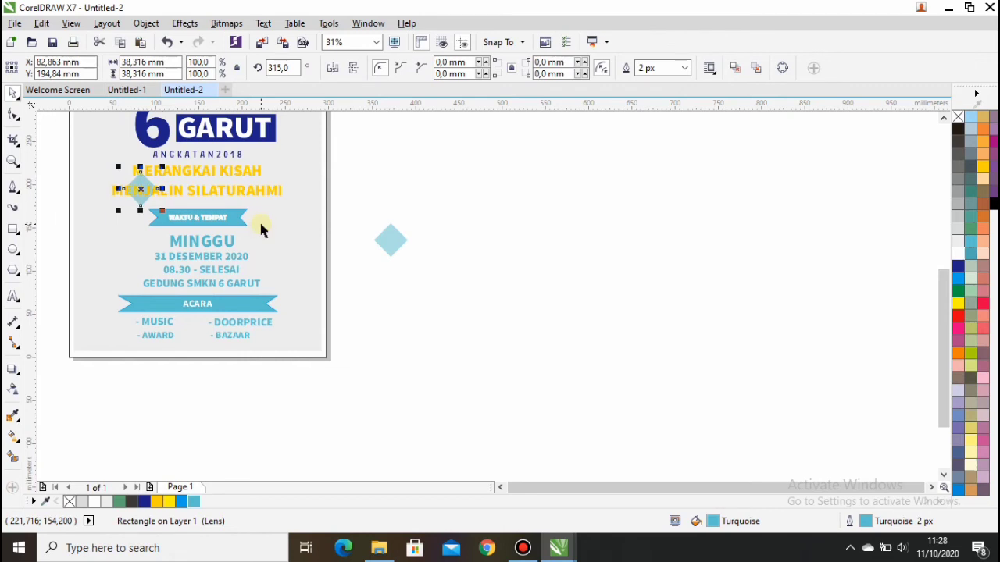
click(377, 187)
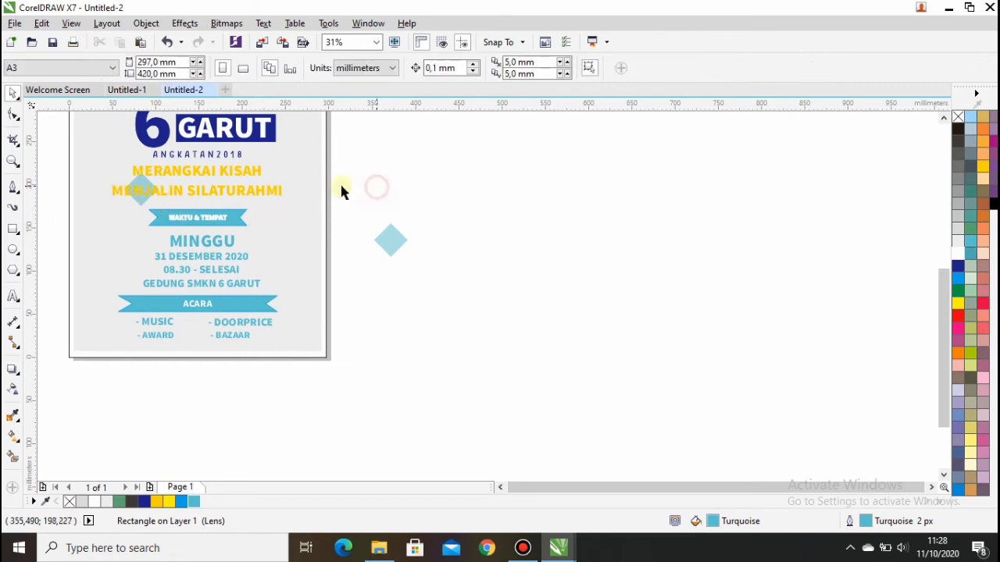
drag(389, 239, 110, 271)
right_click(109, 271)
scroll(311, 227, down, 2)
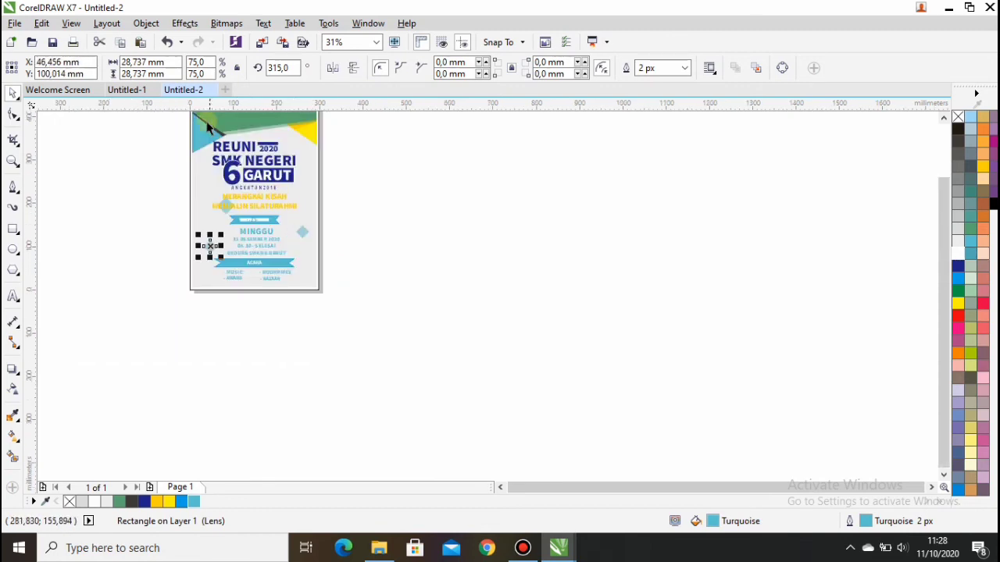
Zoom to page height and move the small diamond beside the NEGERI title, nudged right.
click(377, 42)
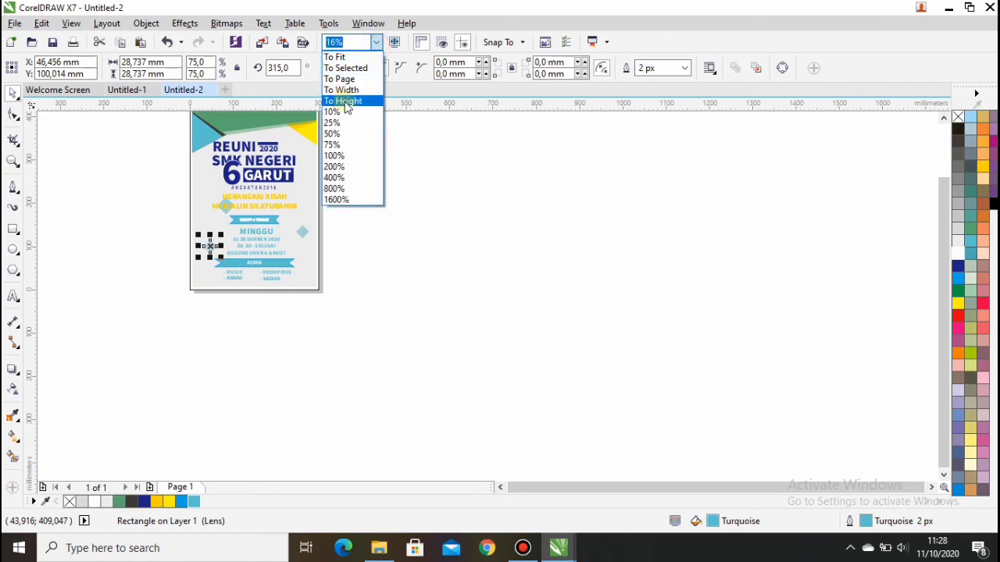
click(347, 102)
click(733, 291)
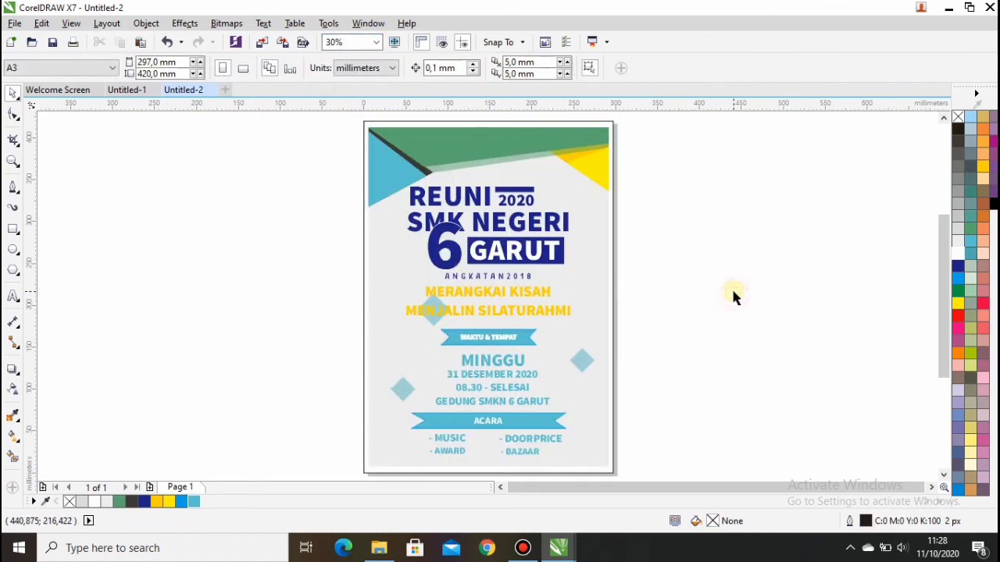
click(402, 388)
drag(402, 388, 575, 220)
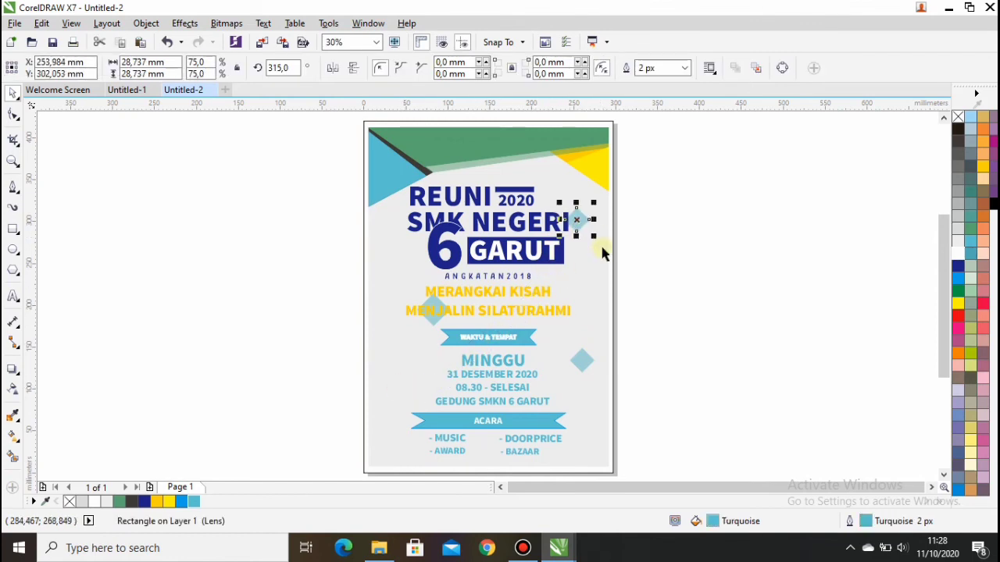
key(Right)
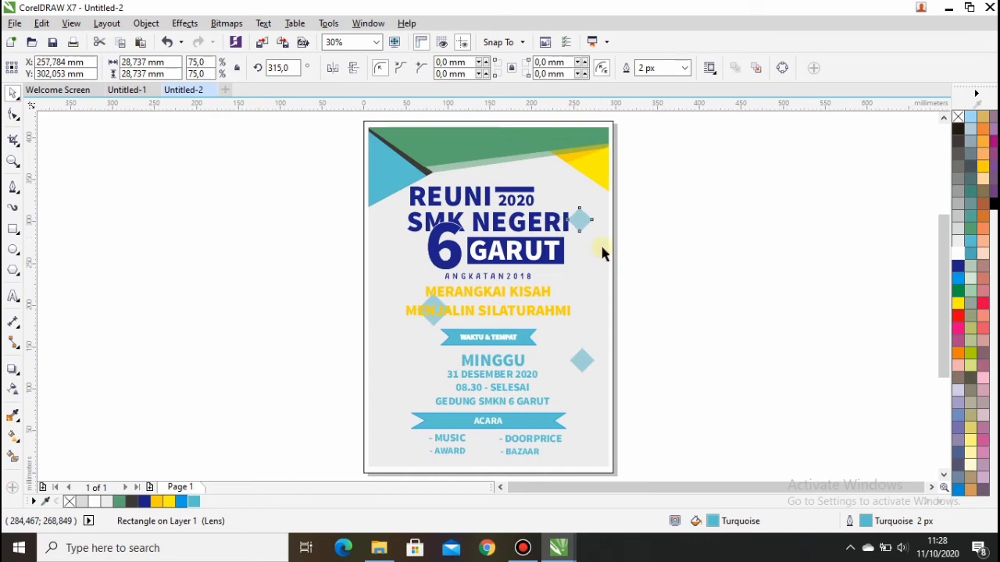
key(Right)
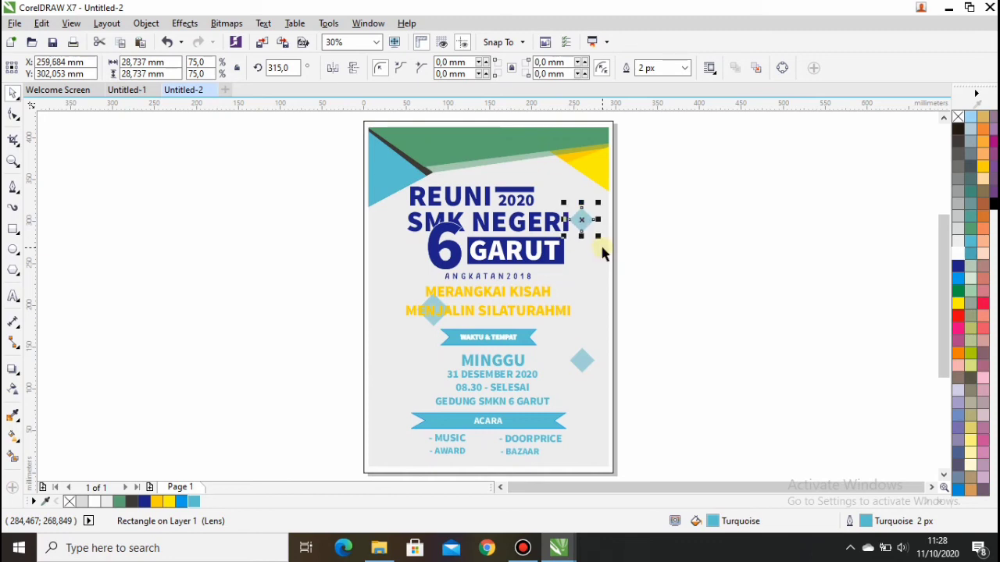
Draw a small turquoise-filled circle and move it onto the poster's left edge beside MINGGU.
click(12, 250)
click(125, 301)
drag(137, 315, 148, 330)
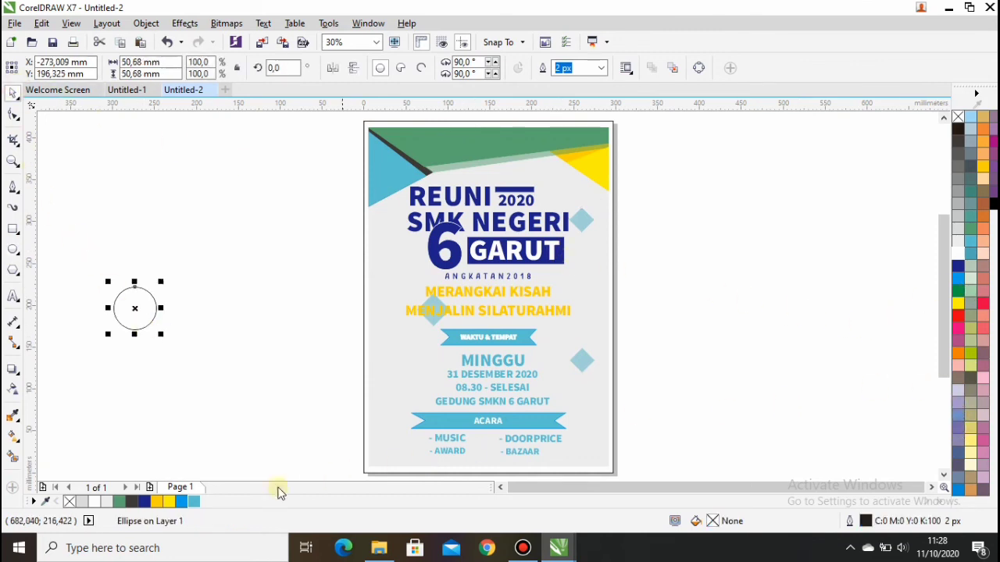
click(194, 501)
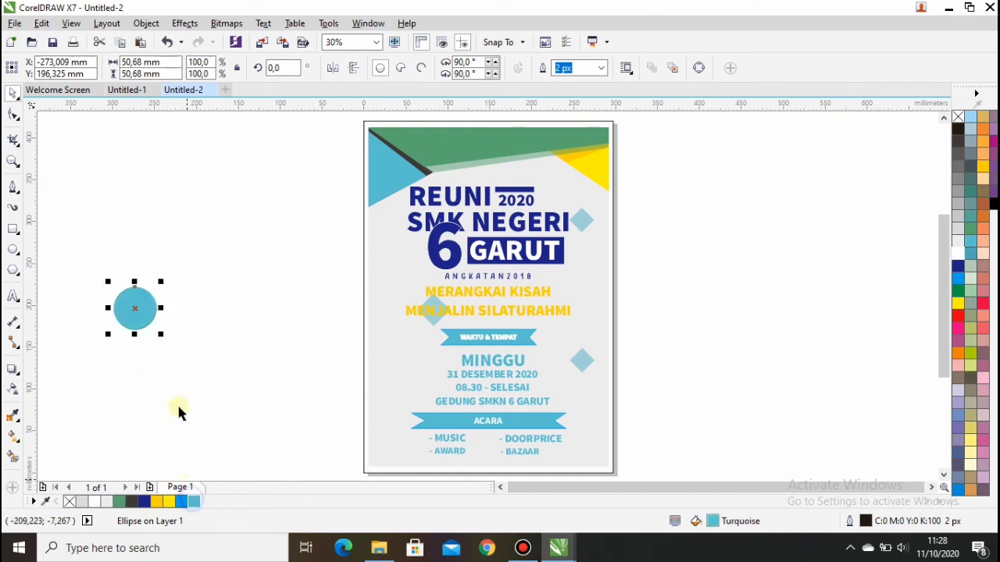
drag(137, 305, 393, 368)
click(305, 387)
scroll(312, 398, up, 2)
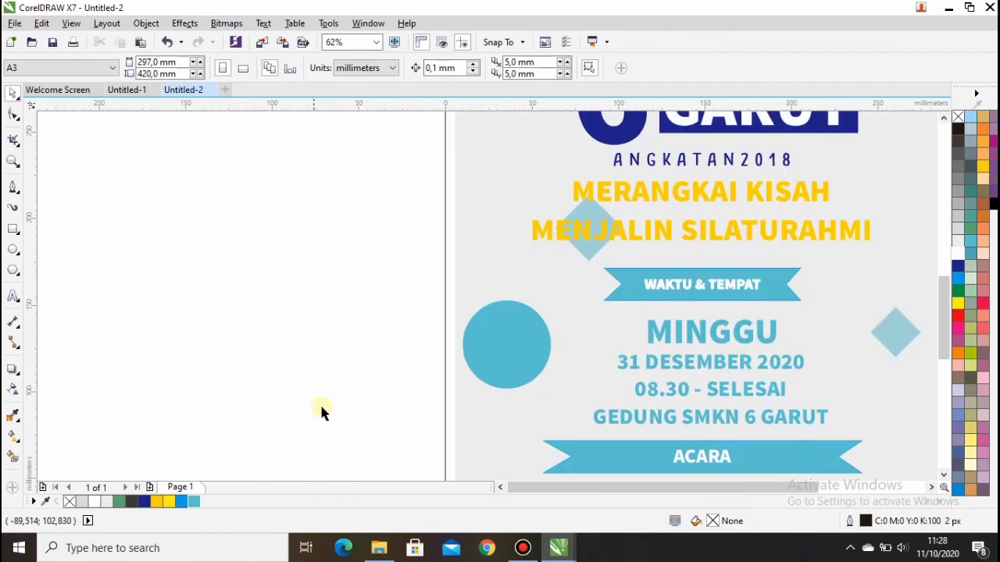
Add centre-aligned HTM FREE text in Source Sans Pro Black on the turquoise circle.
click(13, 296)
click(190, 334)
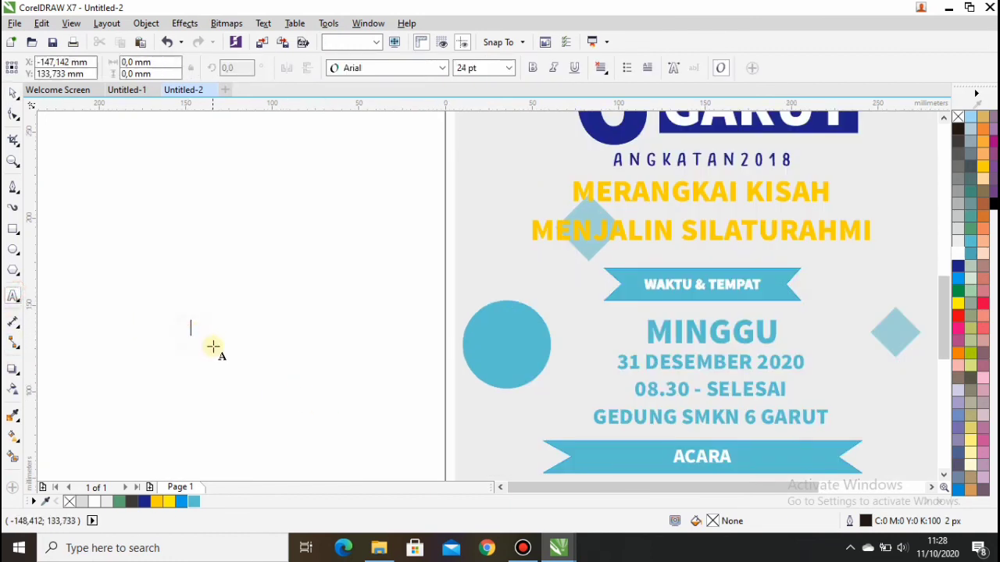
text(HTM)
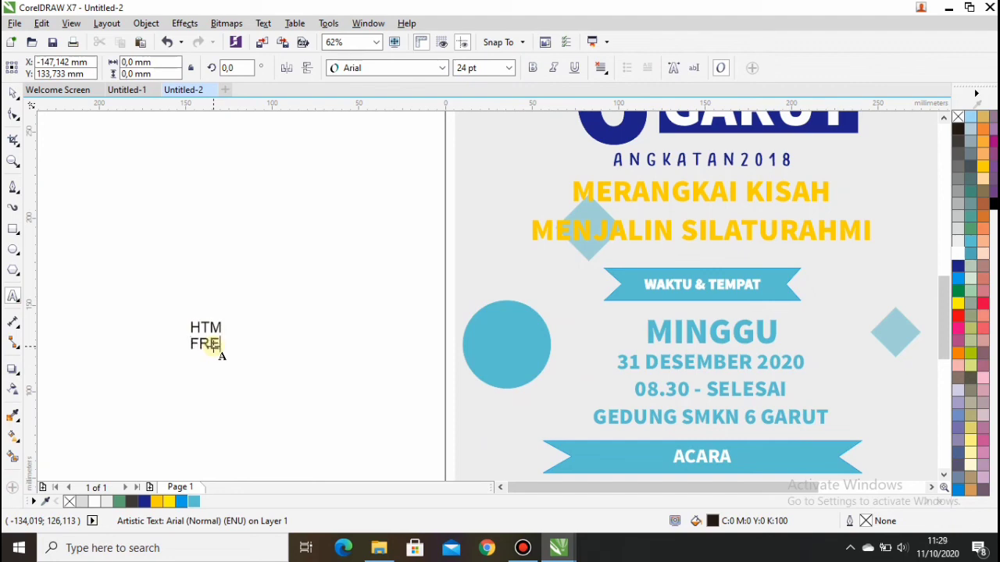
click(11, 95)
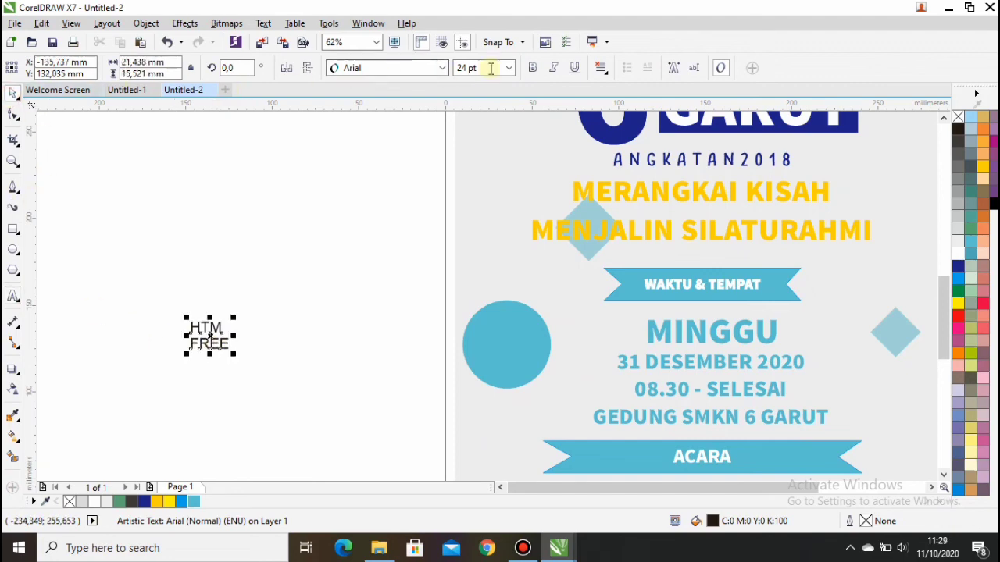
click(442, 68)
mouse_move(384, 130)
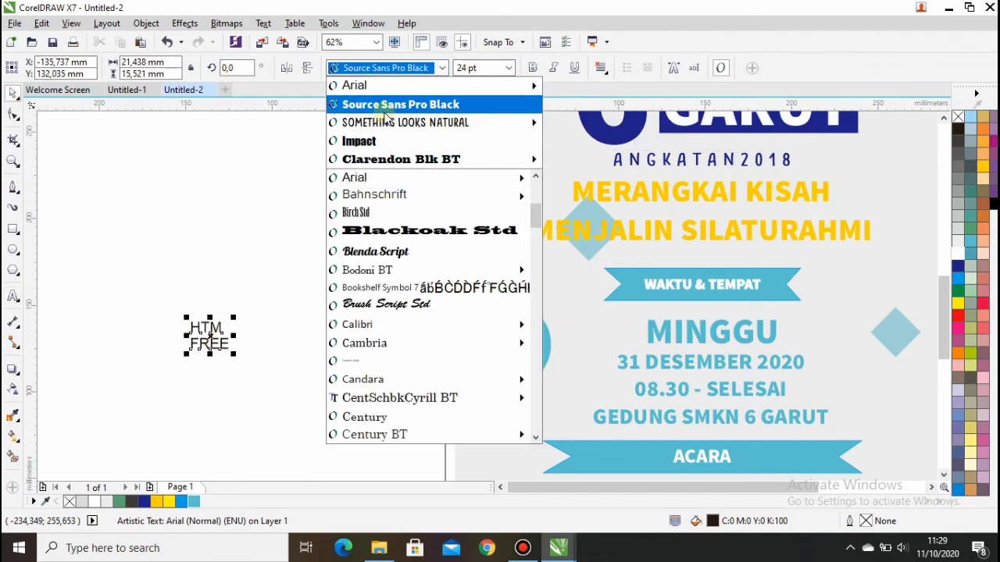
click(375, 105)
drag(207, 338, 507, 344)
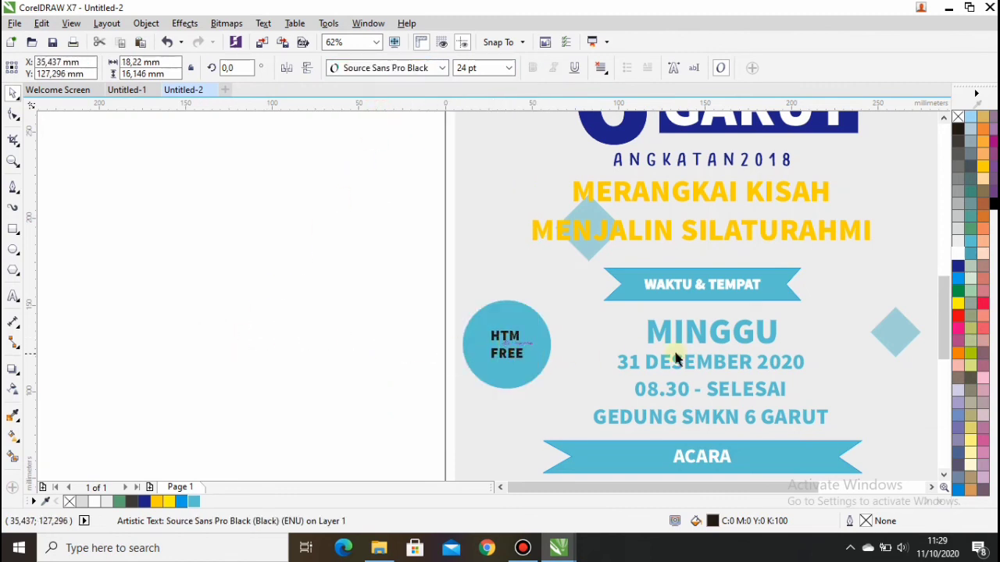
click(601, 68)
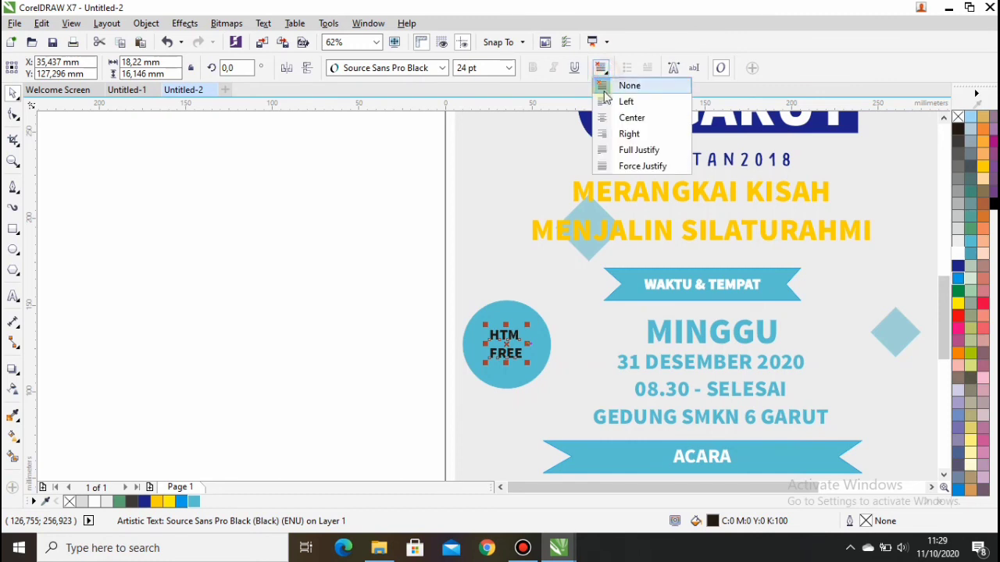
click(610, 118)
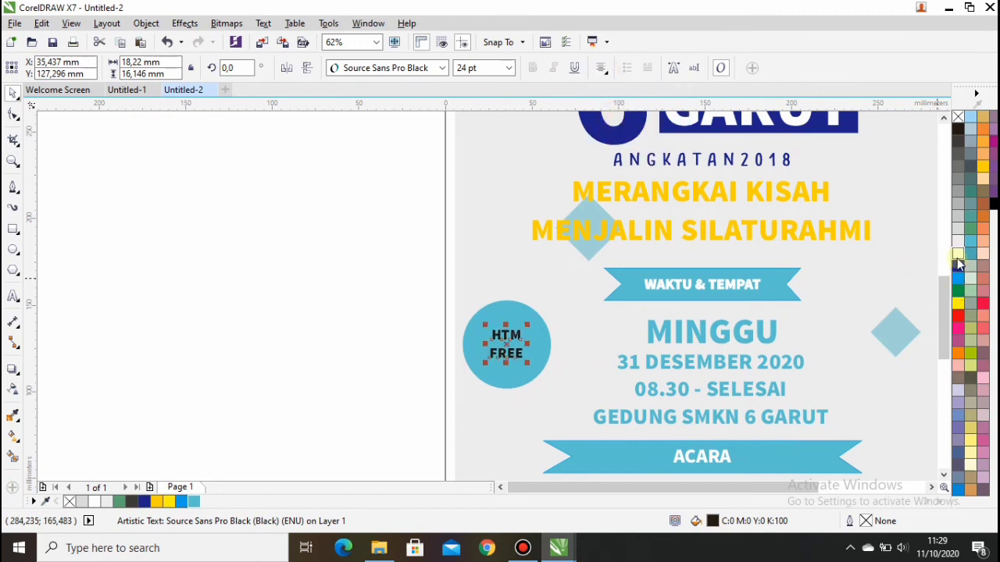
click(376, 335)
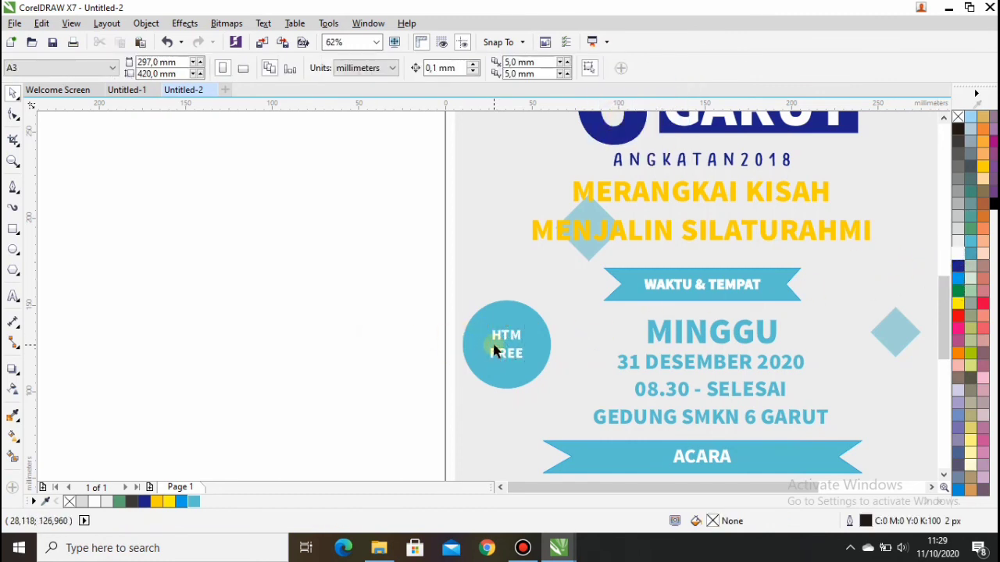
scroll(494, 349, up, 2)
Tilt the HTM FREE text about 17°, enlarge it slightly and centre it in the circle.
click(515, 332)
click(517, 344)
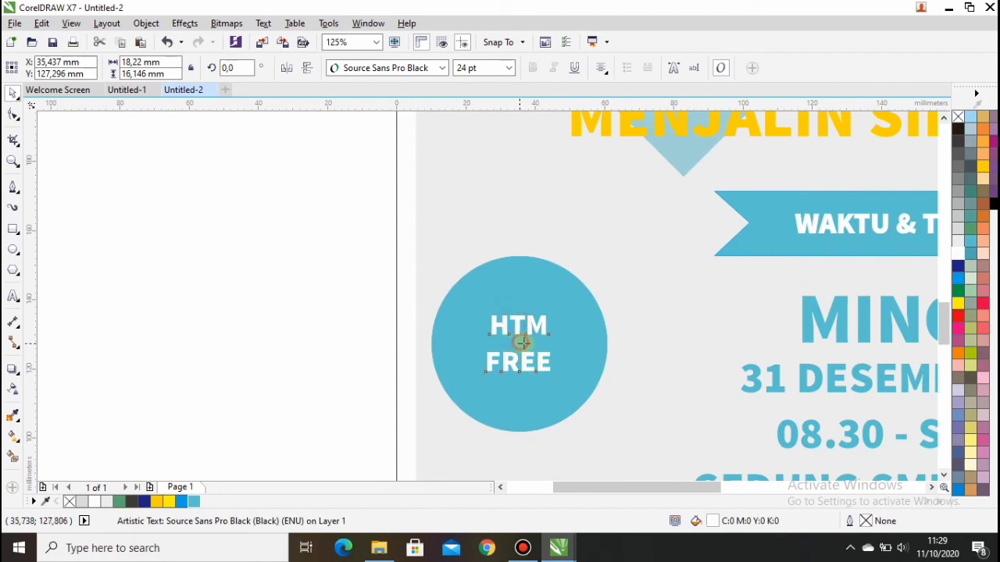
drag(555, 379, 575, 367)
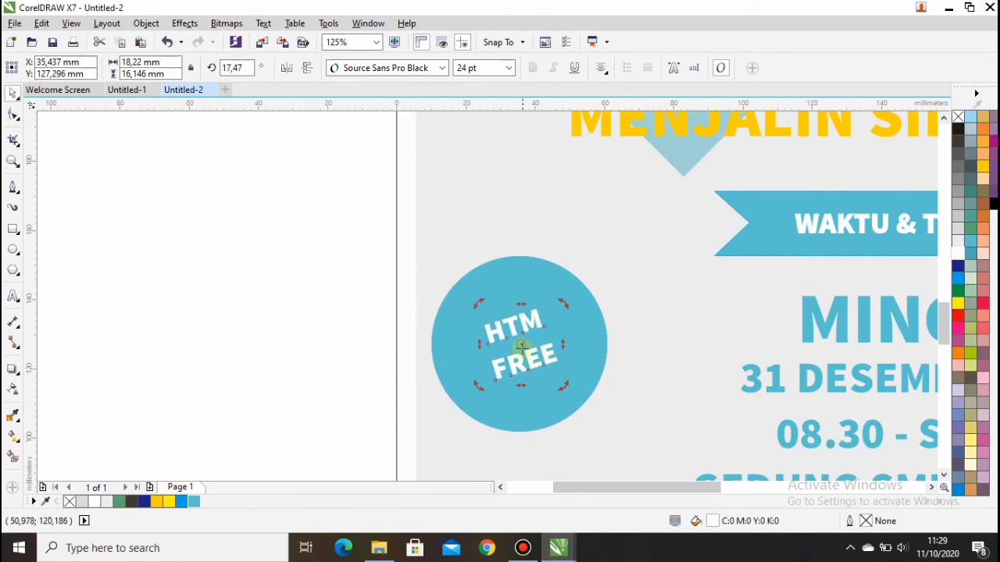
click(524, 337)
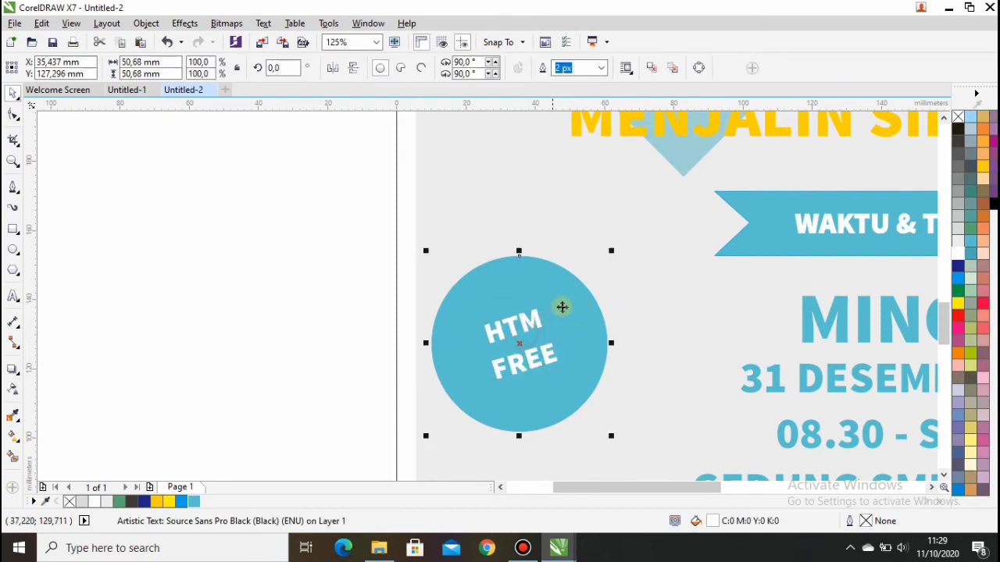
click(518, 335)
drag(561, 382, 599, 398)
drag(531, 359, 522, 350)
scroll(360, 295, down, 1)
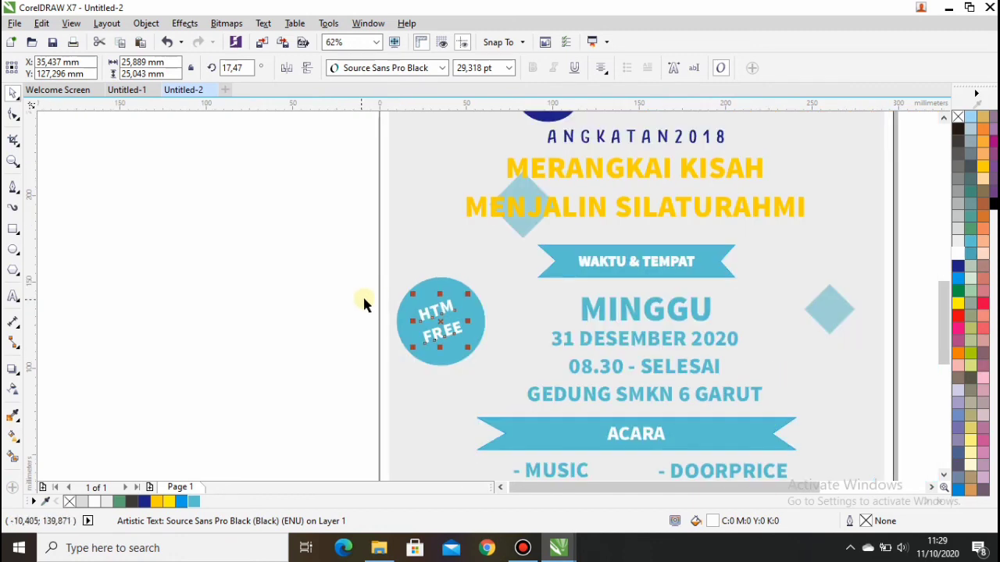
click(376, 43)
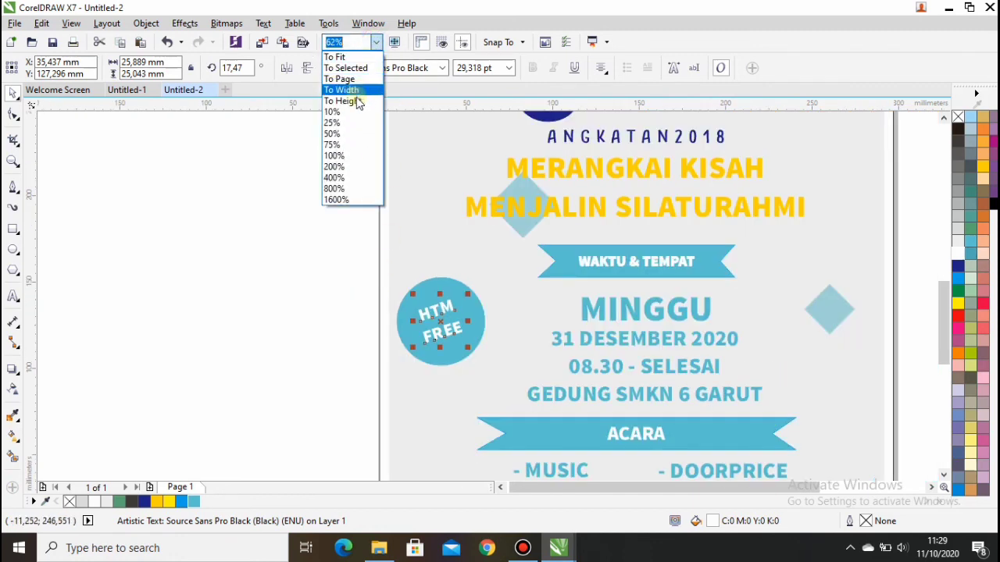
click(356, 100)
click(281, 267)
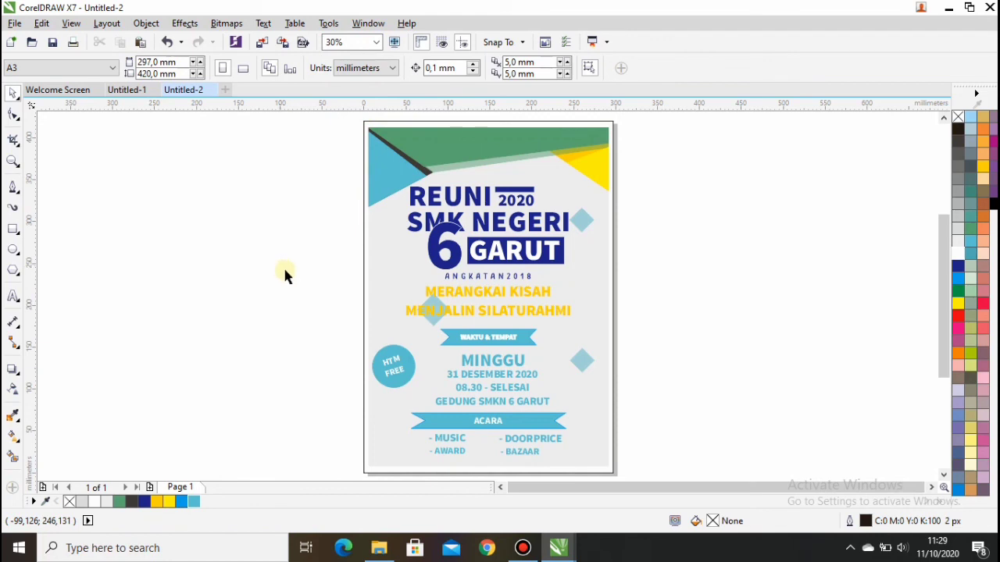
Draw a thin full-width strip along the poster bottom with turquoise fill and outline.
scroll(411, 471, up, 2)
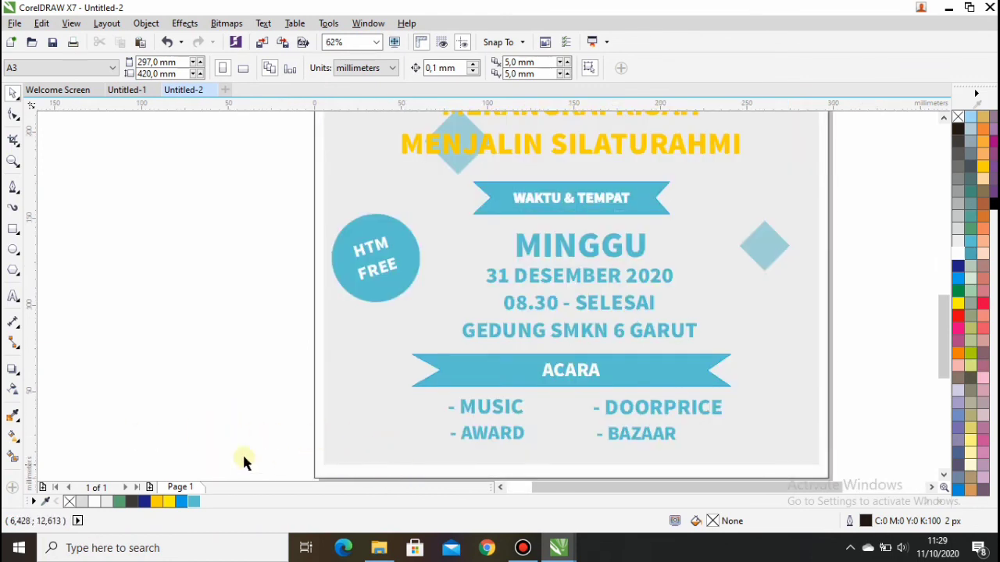
click(13, 228)
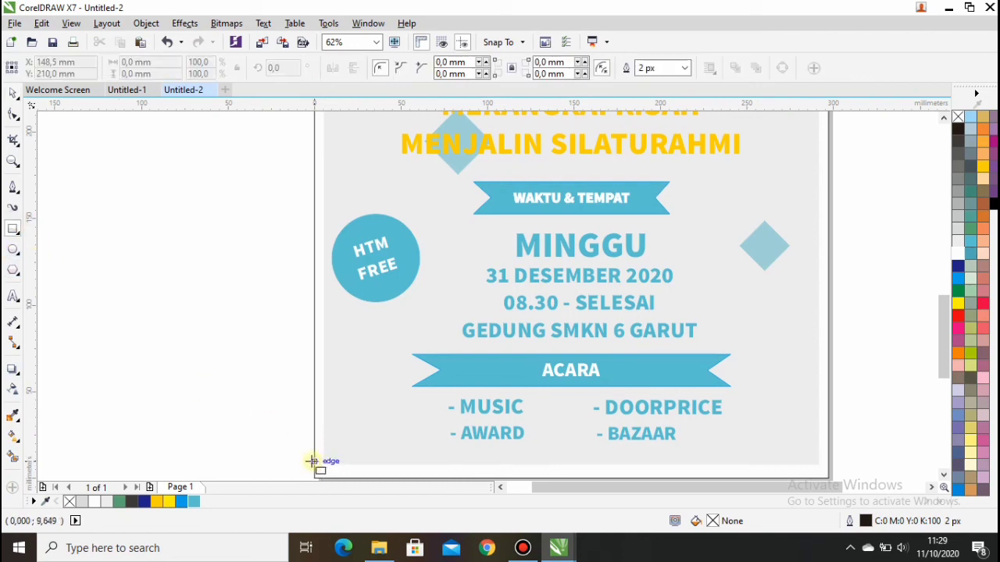
drag(314, 461, 826, 429)
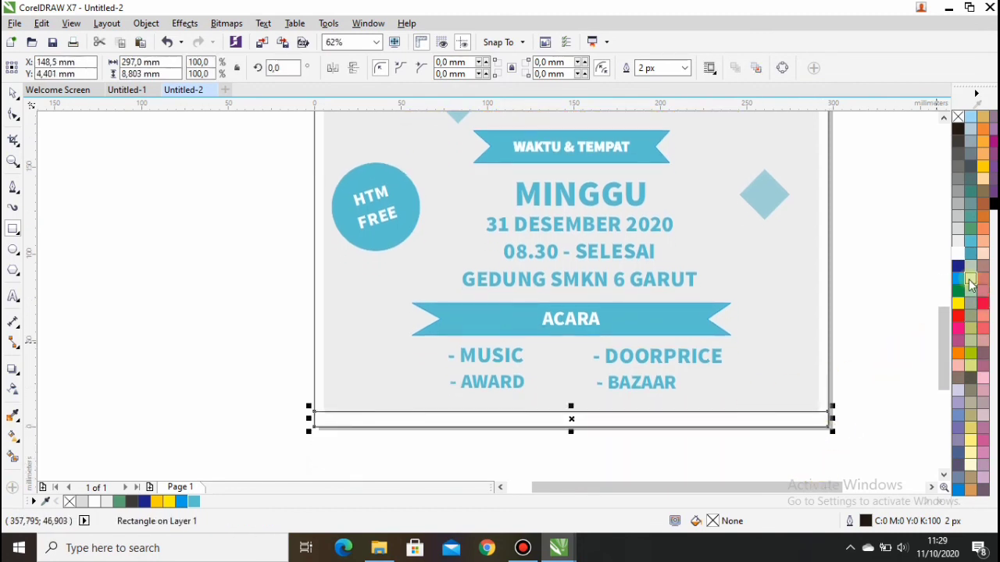
click(195, 502)
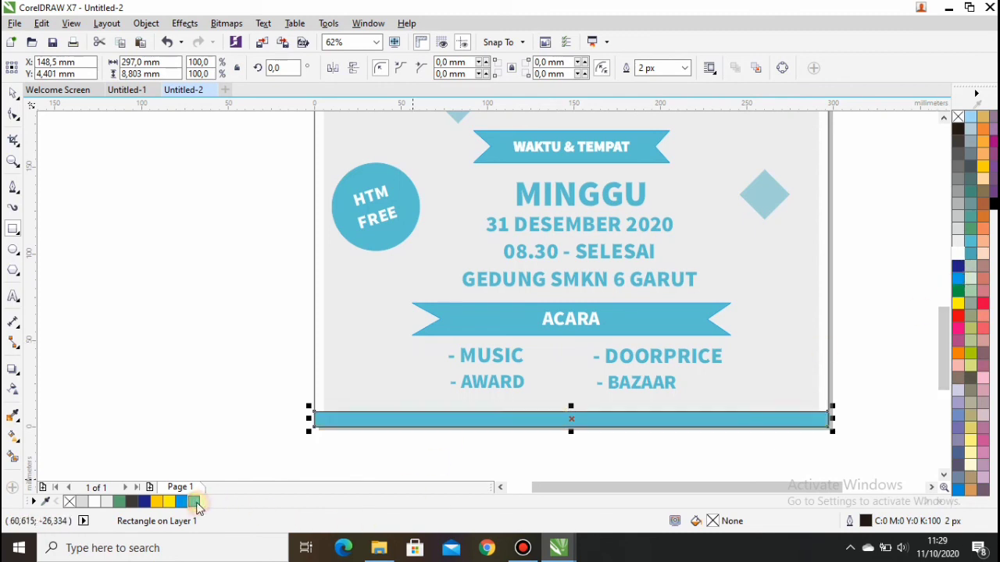
right_click(195, 502)
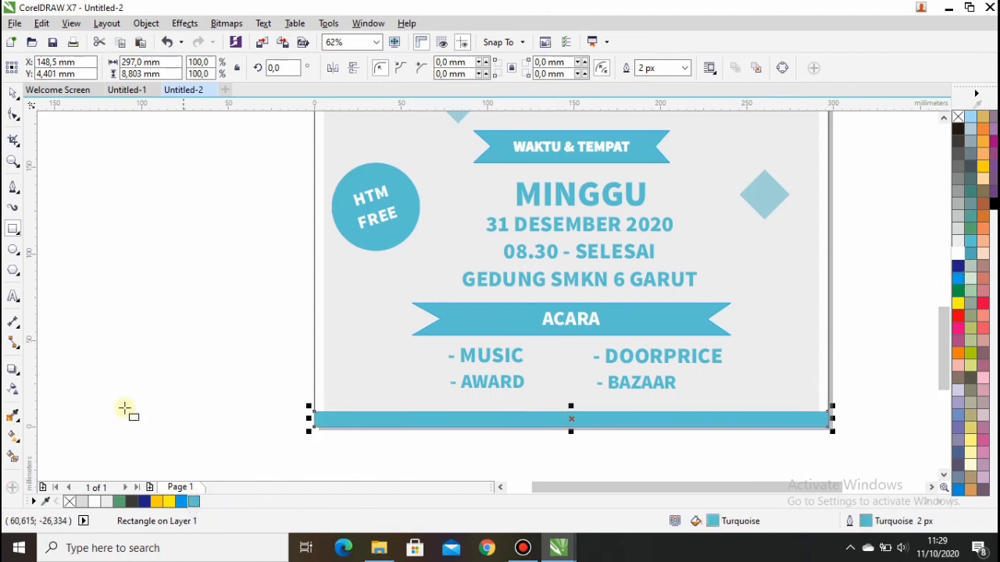
click(12, 296)
Type the CONTAC PERSON line with its phone number in white Source Sans Pro Black inside the footer bar.
click(89, 297)
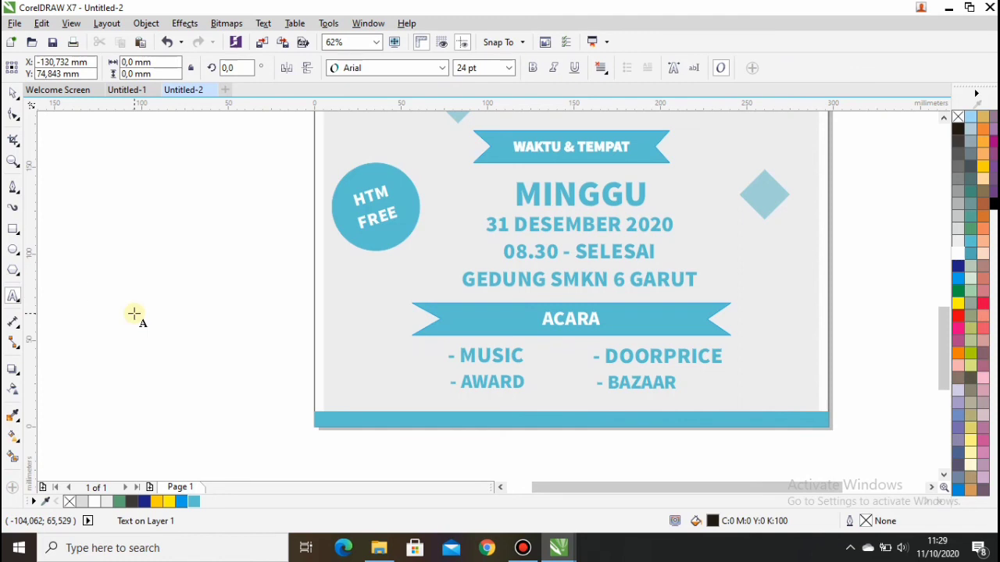
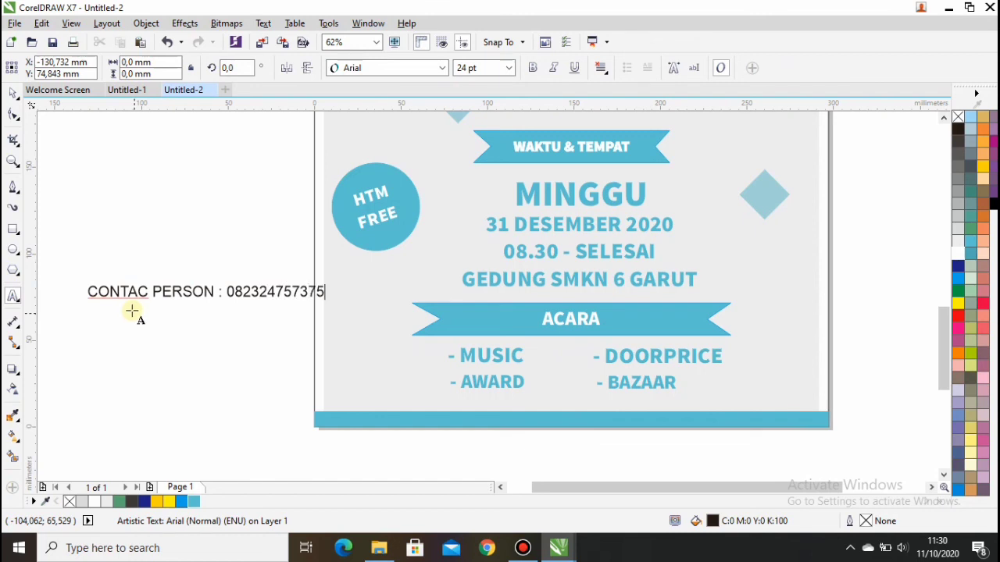
key(Escape)
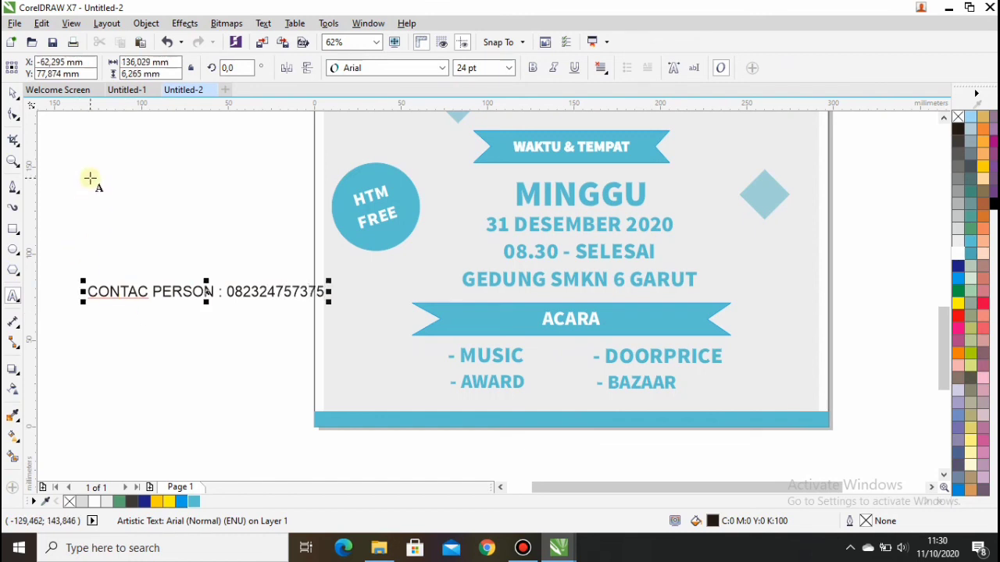
click(442, 68)
click(439, 104)
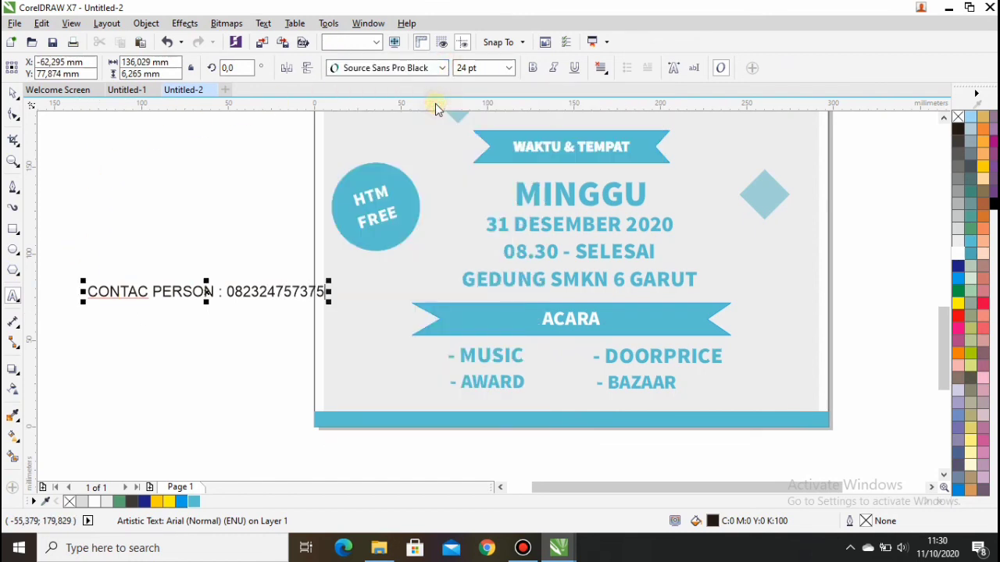
click(13, 94)
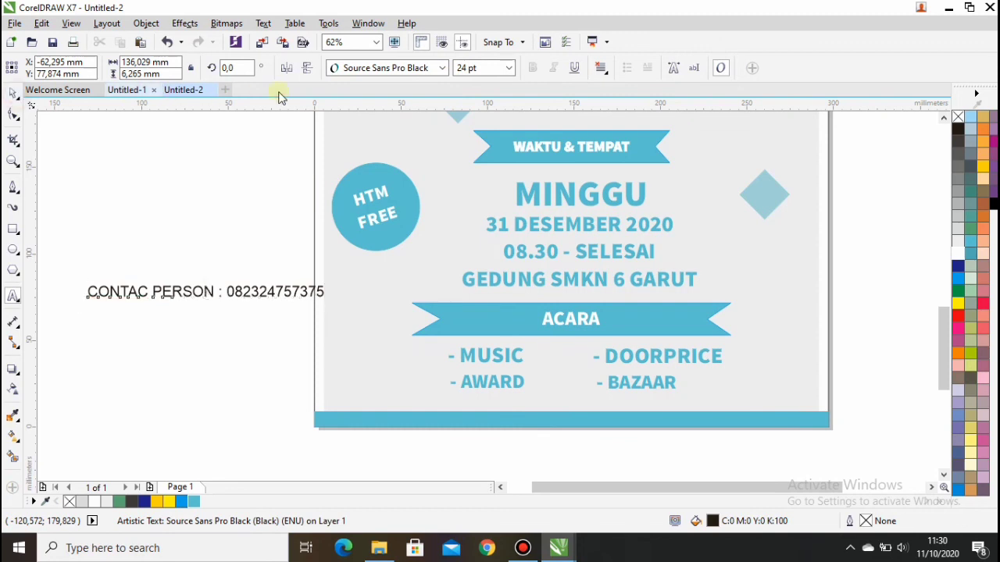
click(442, 68)
click(411, 105)
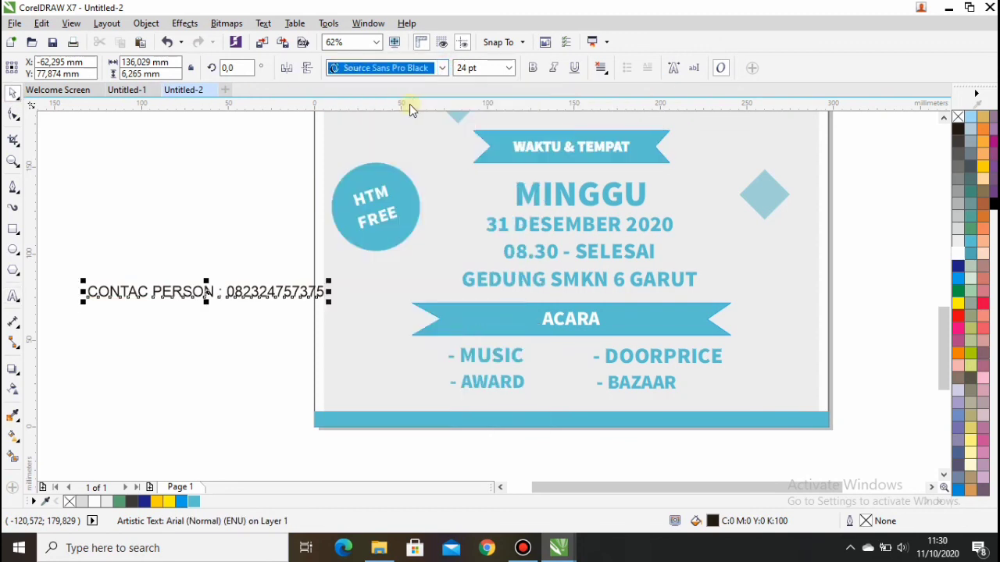
drag(193, 293, 575, 419)
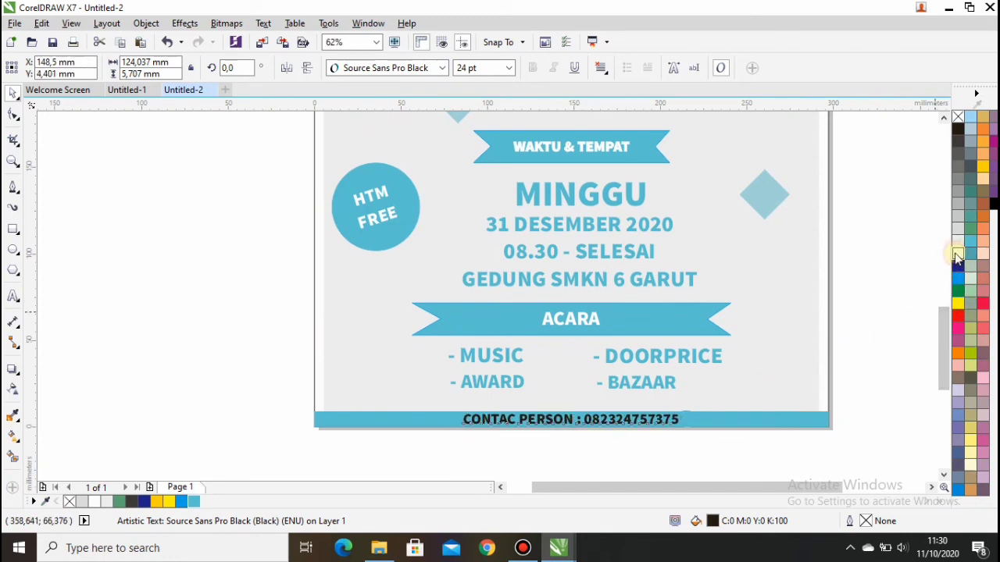
click(957, 254)
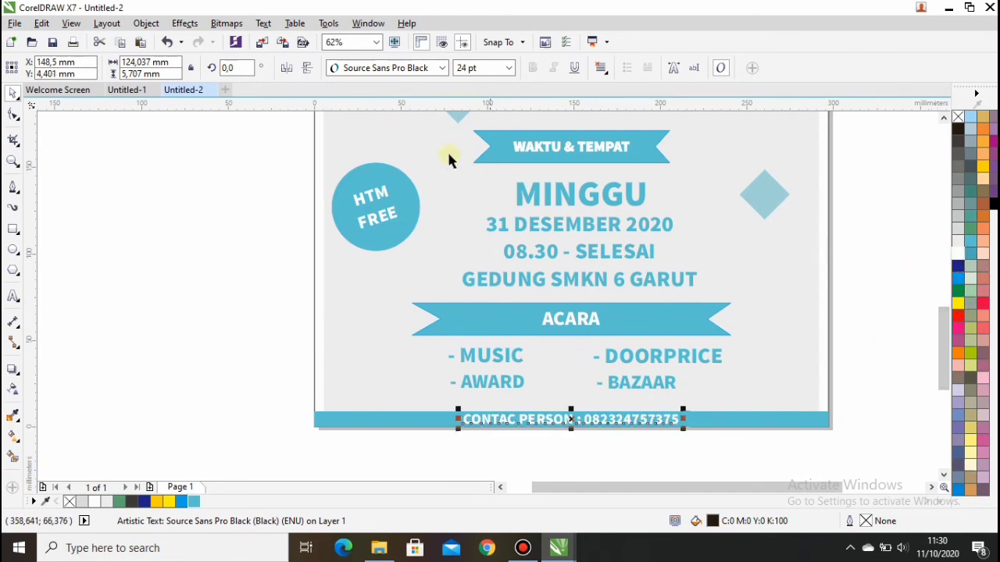
click(376, 44)
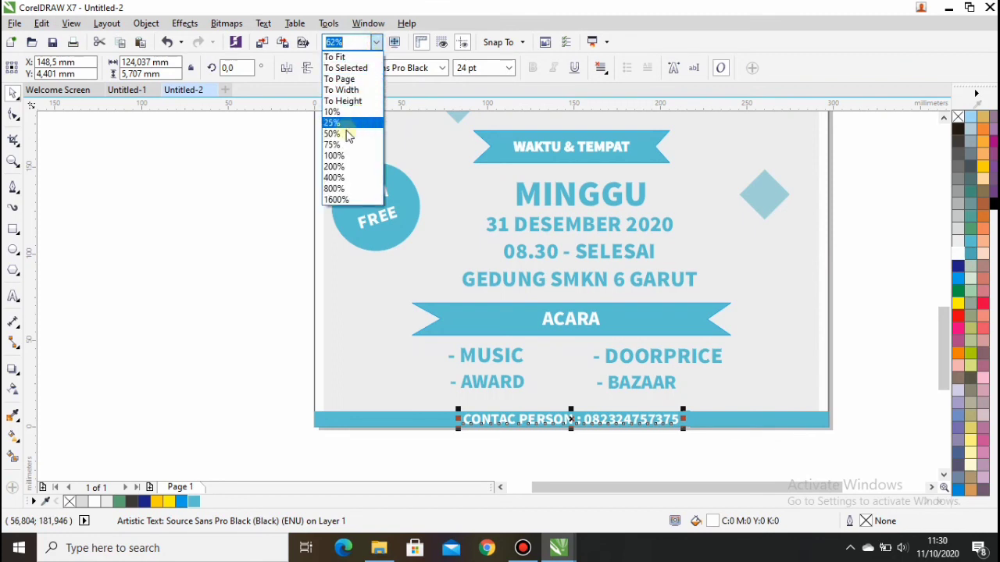
click(343, 101)
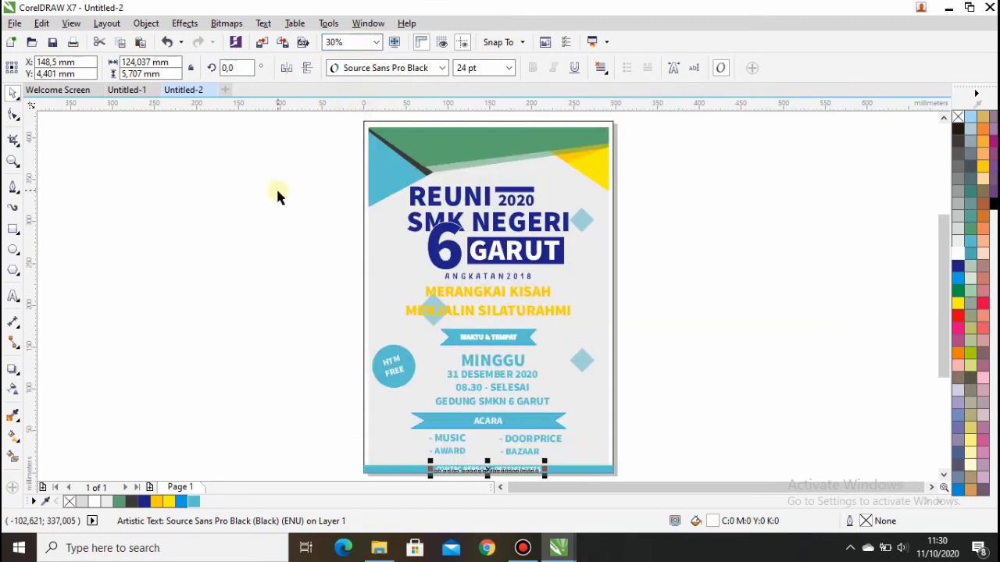
Deselect everything, dismiss the page menu, and bring the Bandicam recorder window to the front.
click(277, 191)
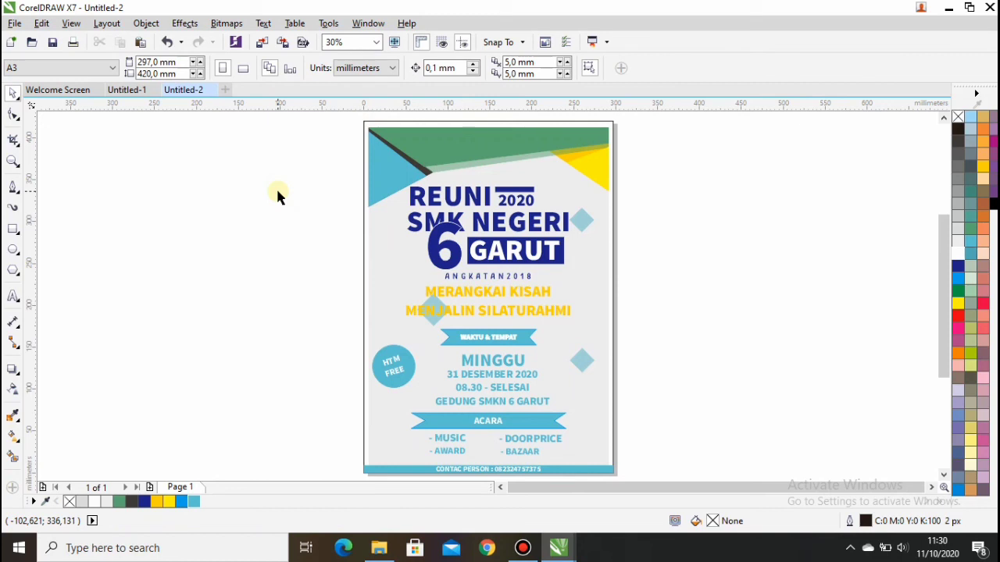
click(458, 117)
right_click(458, 120)
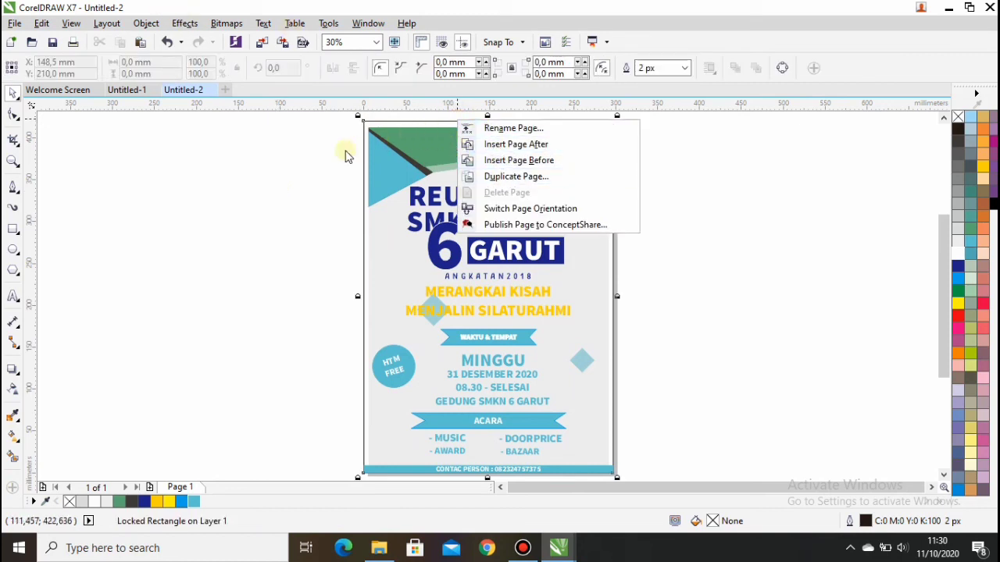
click(301, 156)
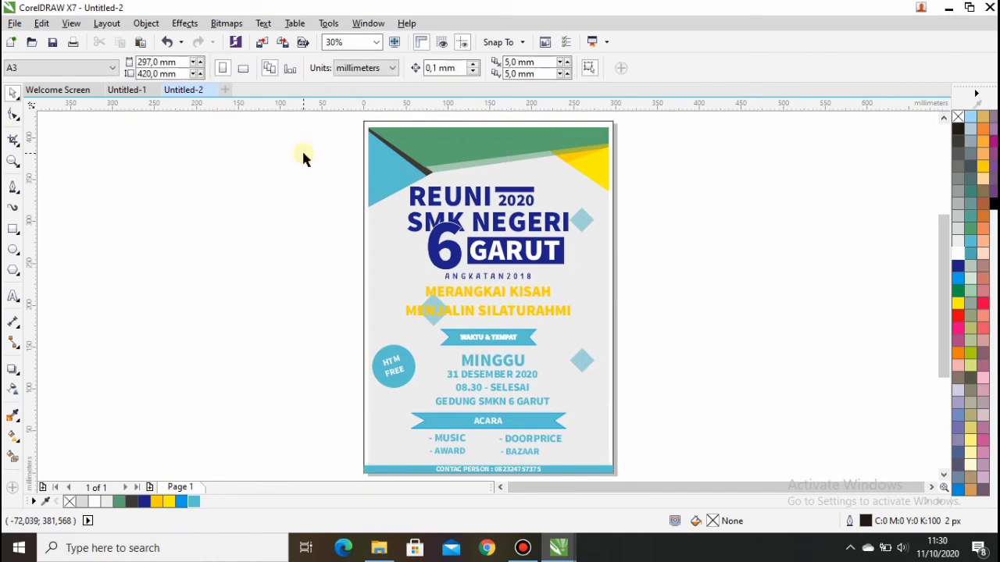
click(537, 552)
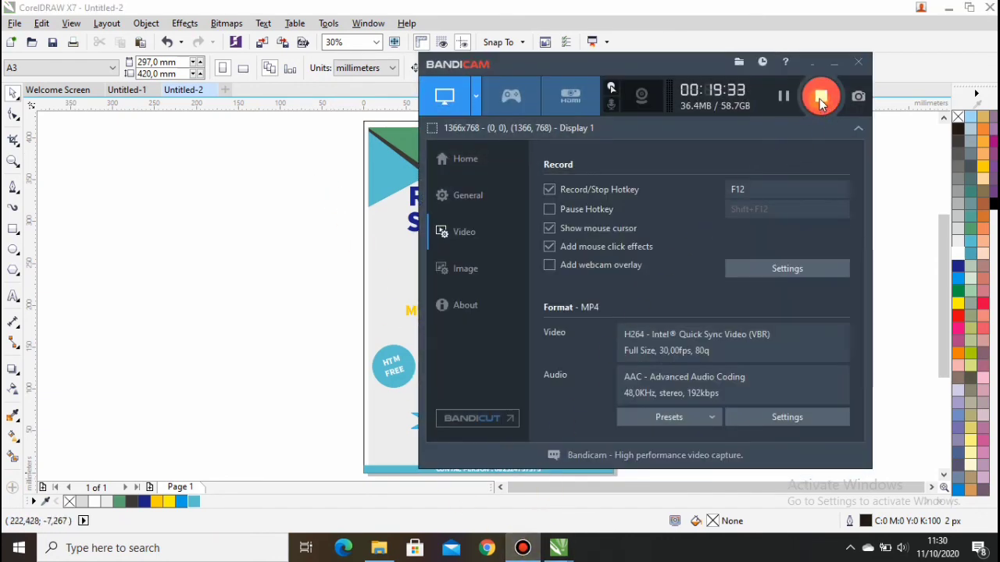